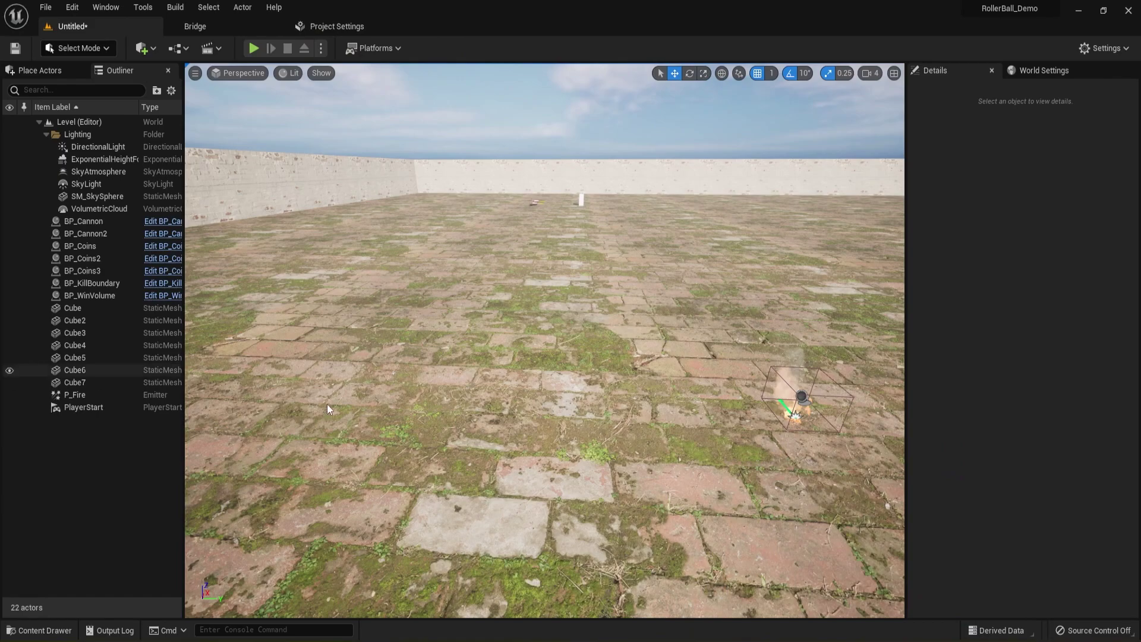
# - Examine the walled level, looking over the mossy brick floor and the boundary walls
pyautogui.moveTo(324, 348); pyautogui.dragTo(648, 397, button='right')
pyautogui.moveTo(484, 389); pyautogui.dragTo(261, 410, button='right')
pyautogui.press('w')
pyautogui.press('w')
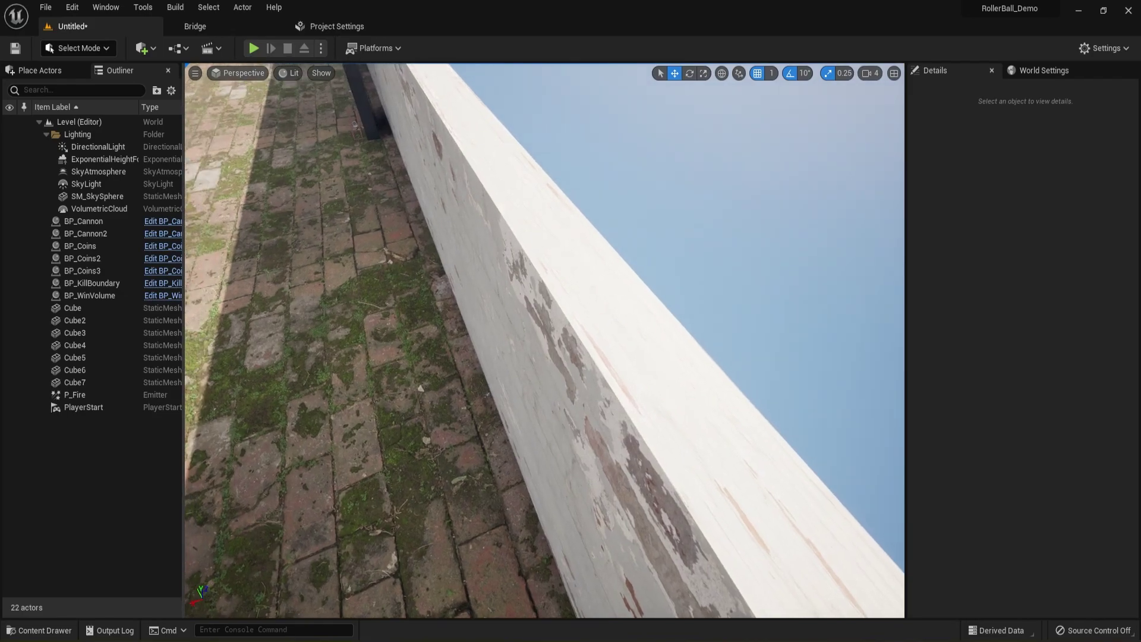
pyautogui.press('a')
pyautogui.moveTo(261, 410); pyautogui.dragTo(262, 439, button='right')
pyautogui.press('d')
pyautogui.moveTo(407, 331); pyautogui.dragTo(404, 330, button='right')
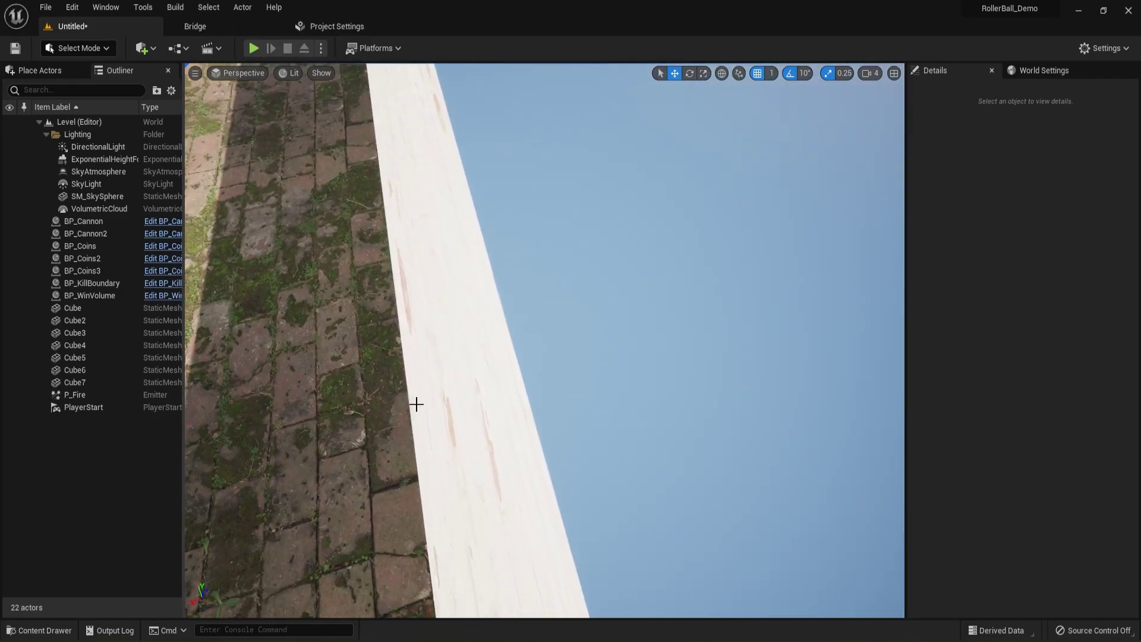
pyautogui.moveTo(454, 391)
pyautogui.mouseDown(button='right')
pyautogui.moveTo(386, 355)
pyautogui.moveTo(451, 391)
pyautogui.mouseUp(button='right')
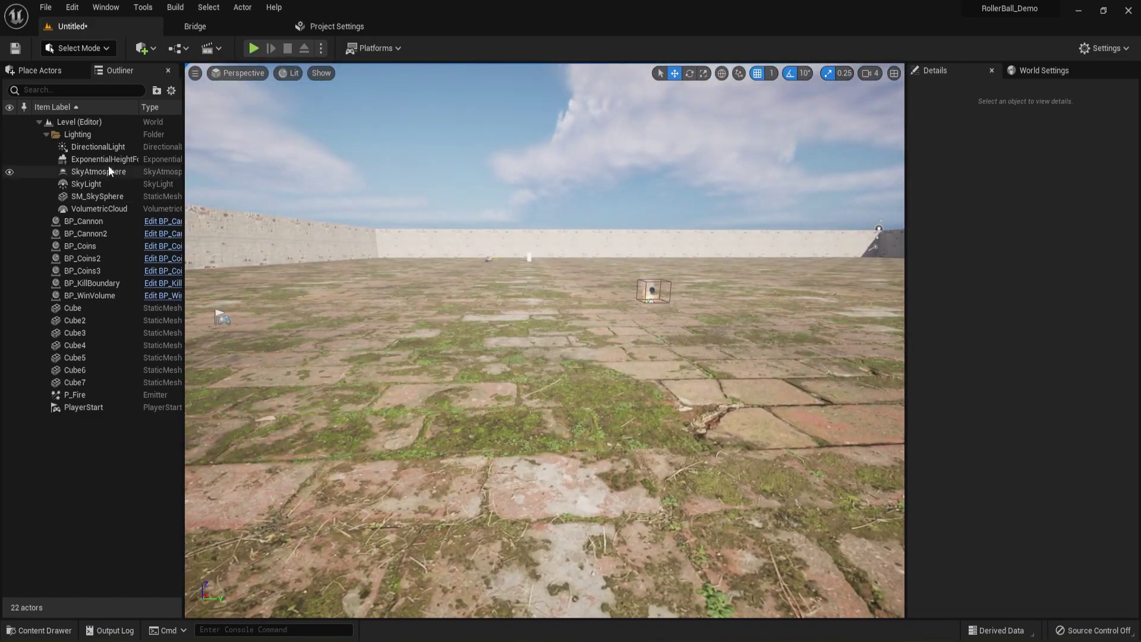
# - Review the placeable actor categories, including shapes, lights and volumes, in both the Place Actors list and the quick-add list
pyautogui.click(29, 71)
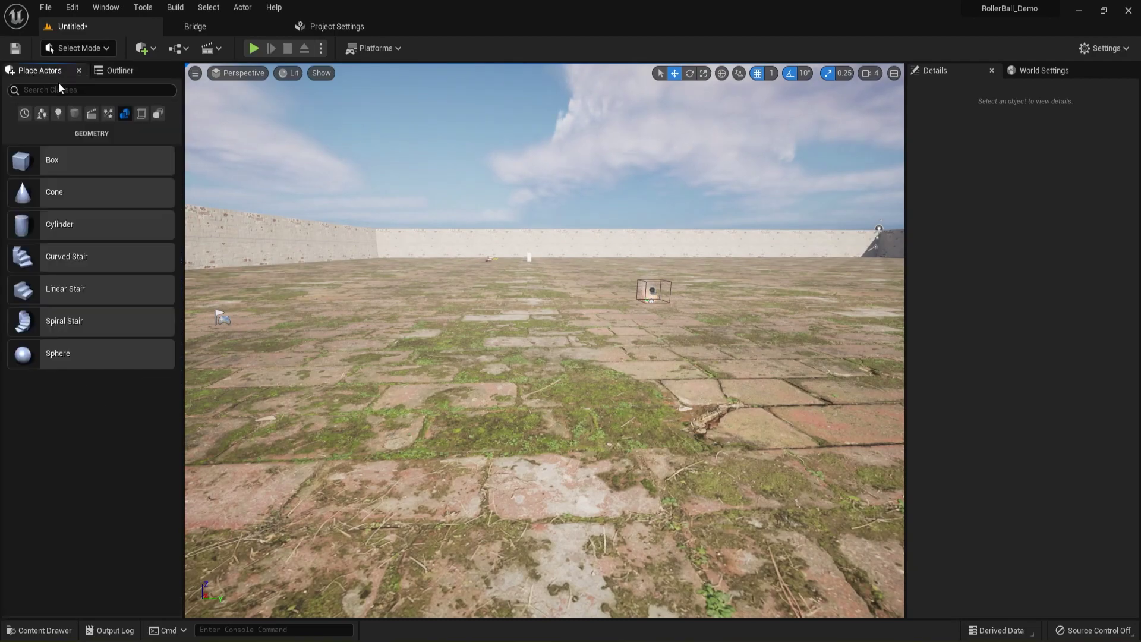
pyautogui.click(153, 49)
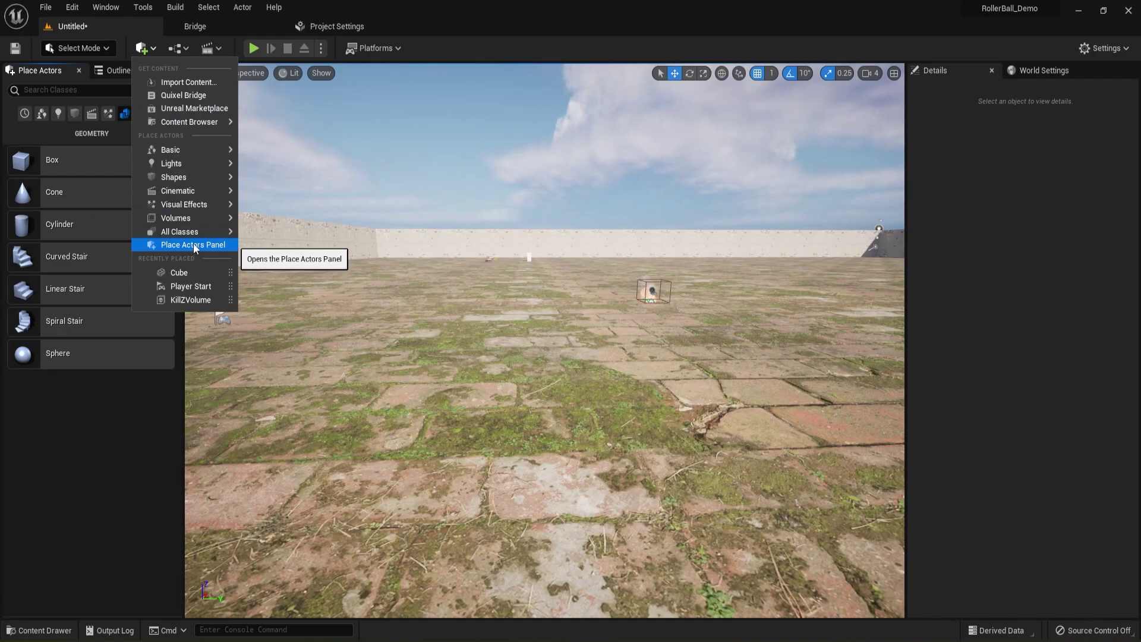
pyautogui.moveTo(181, 169)
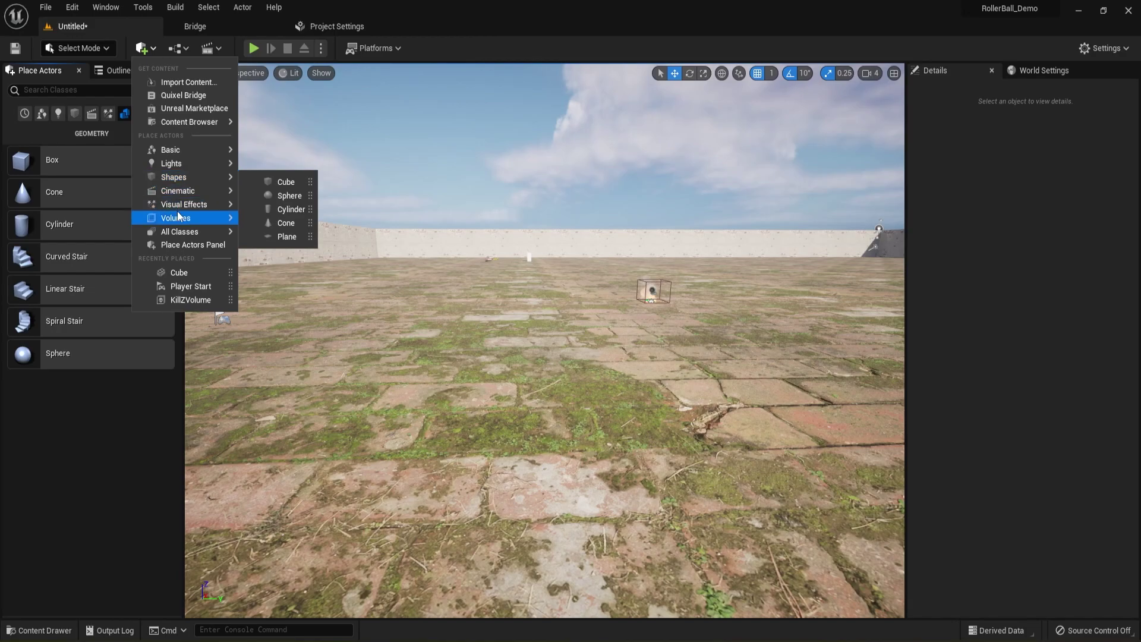
pyautogui.moveTo(178, 220)
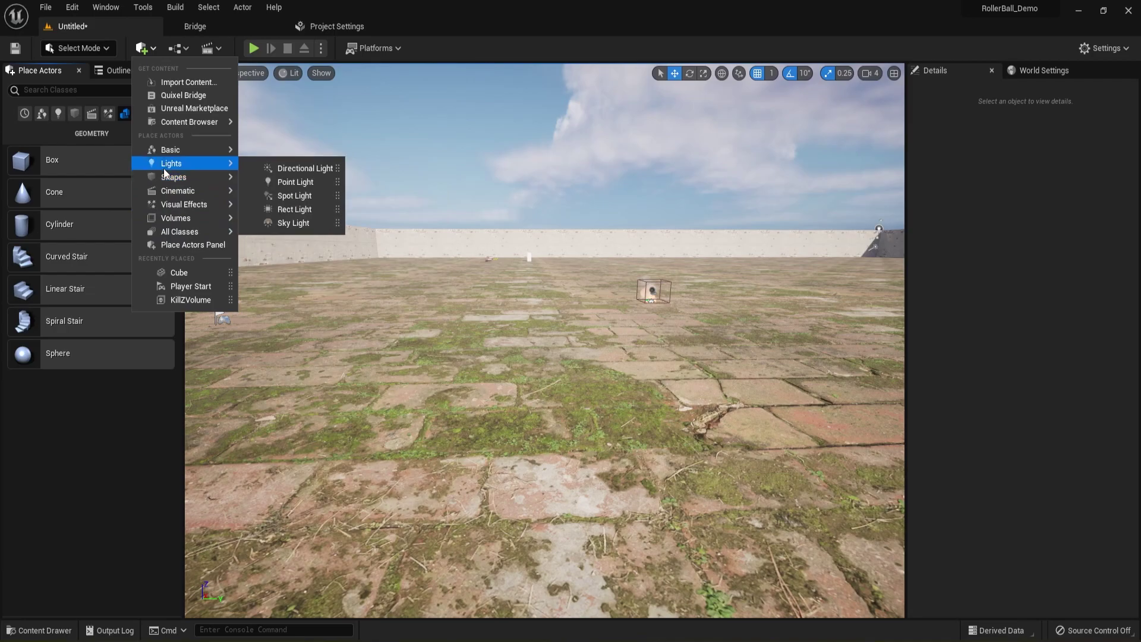
pyautogui.click(58, 130)
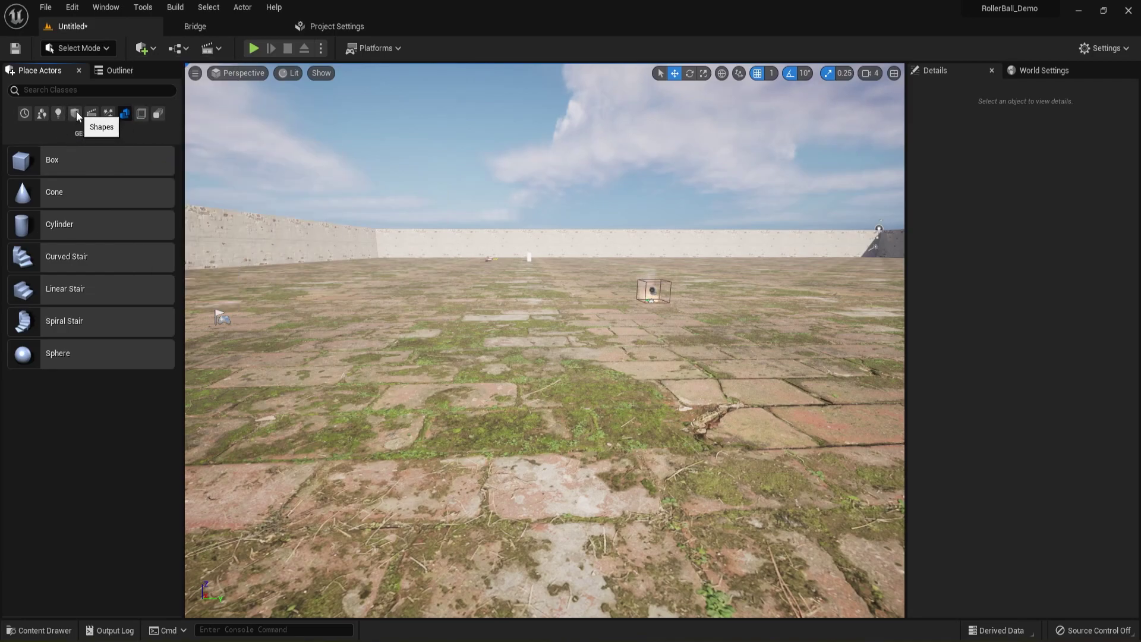
# - Place a static mesh Cube from the Shapes category on the mossy brick floor
pyautogui.click(75, 114)
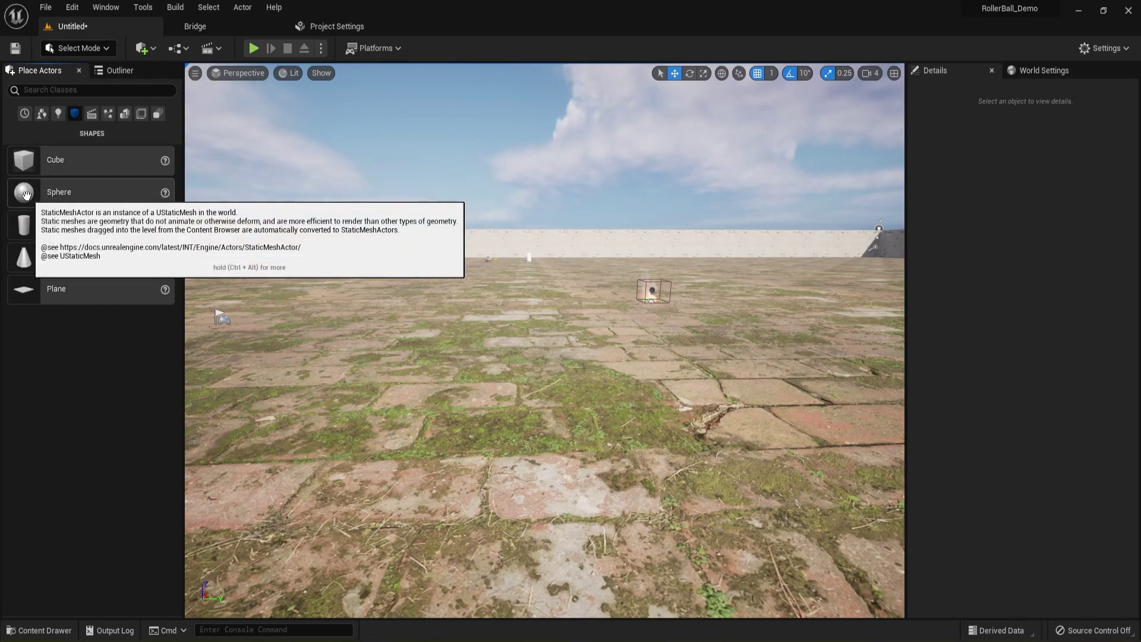
pyautogui.click(512, 351)
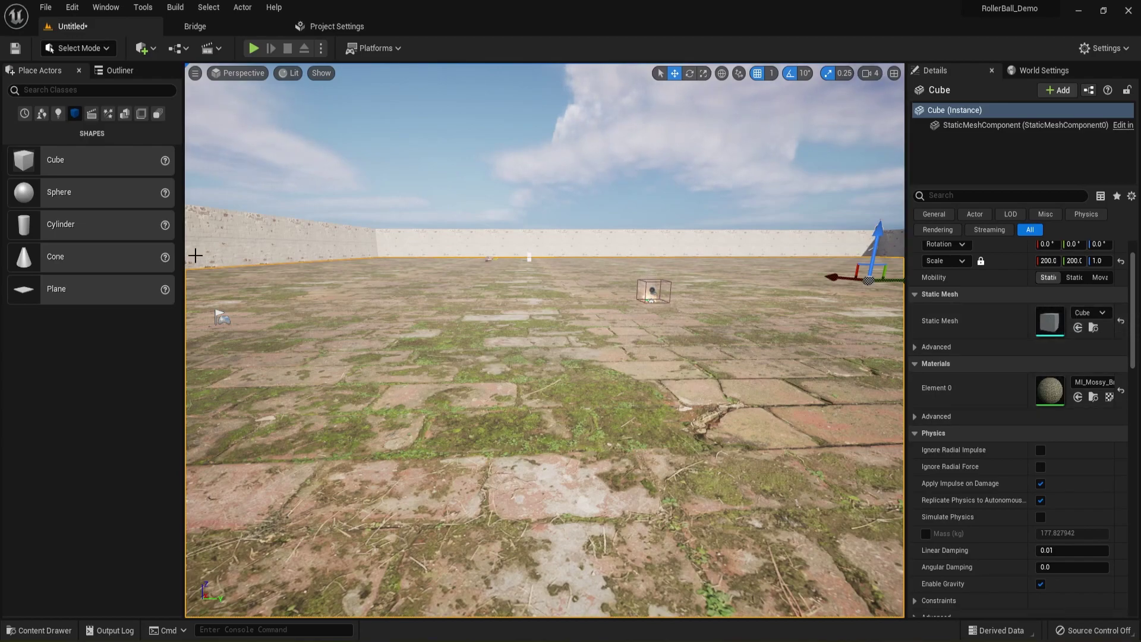
pyautogui.moveTo(25, 159); pyautogui.dragTo(529, 336)
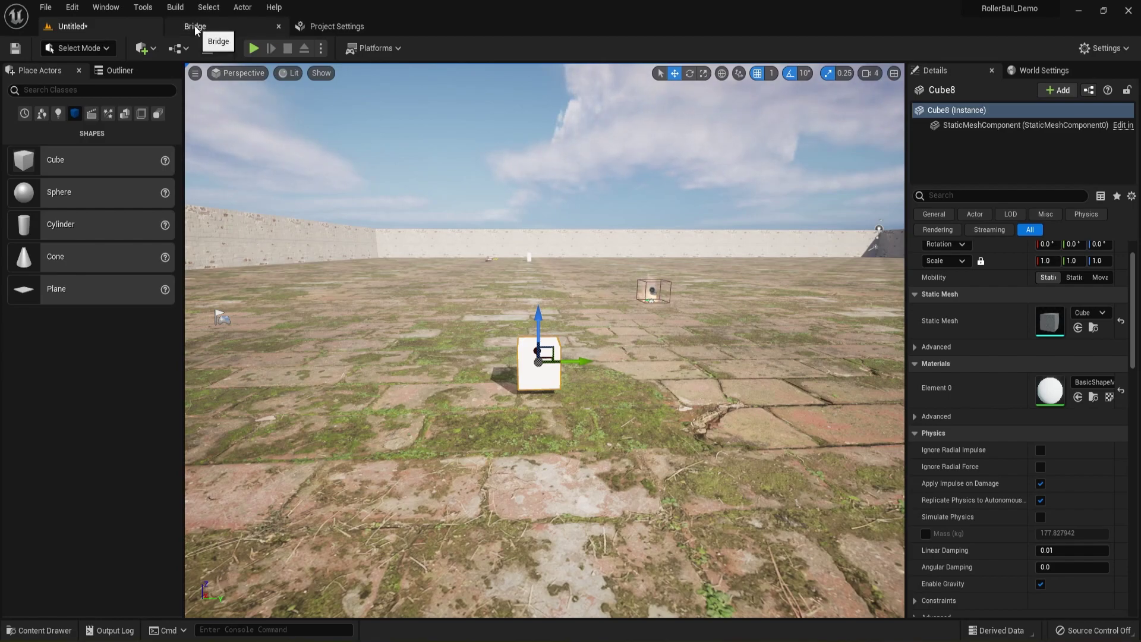
# - Apply the Brick_Wall_vhhkfjp material instance from the Megascans Surfaces folder to the new cube
pyautogui.click(60, 625)
pyautogui.doubleClick(323, 479)
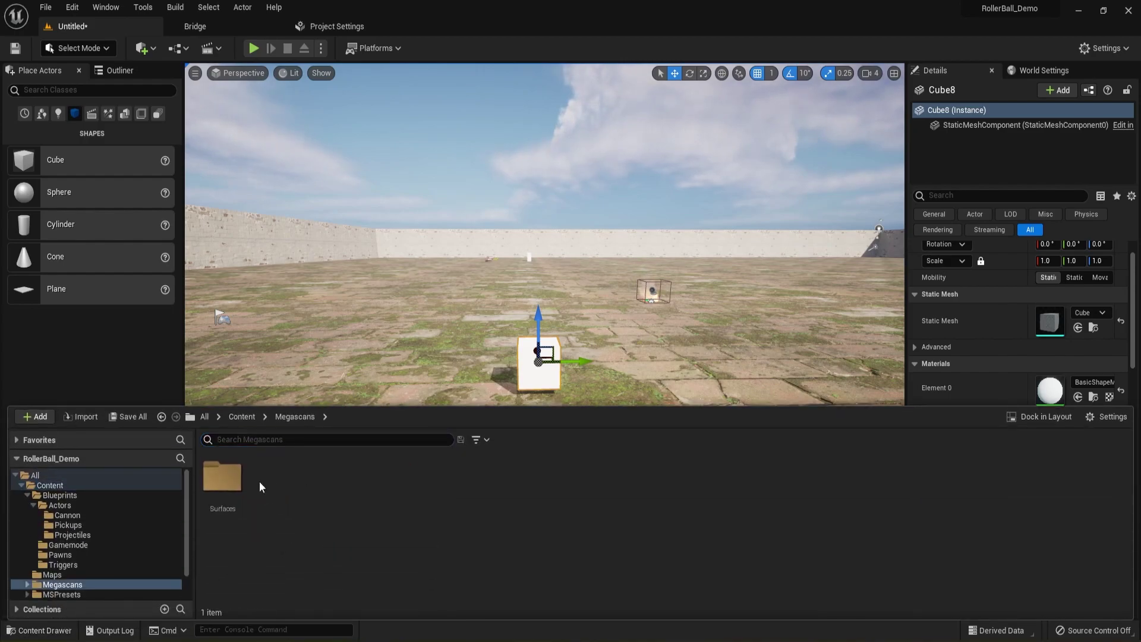
pyautogui.doubleClick(222, 476)
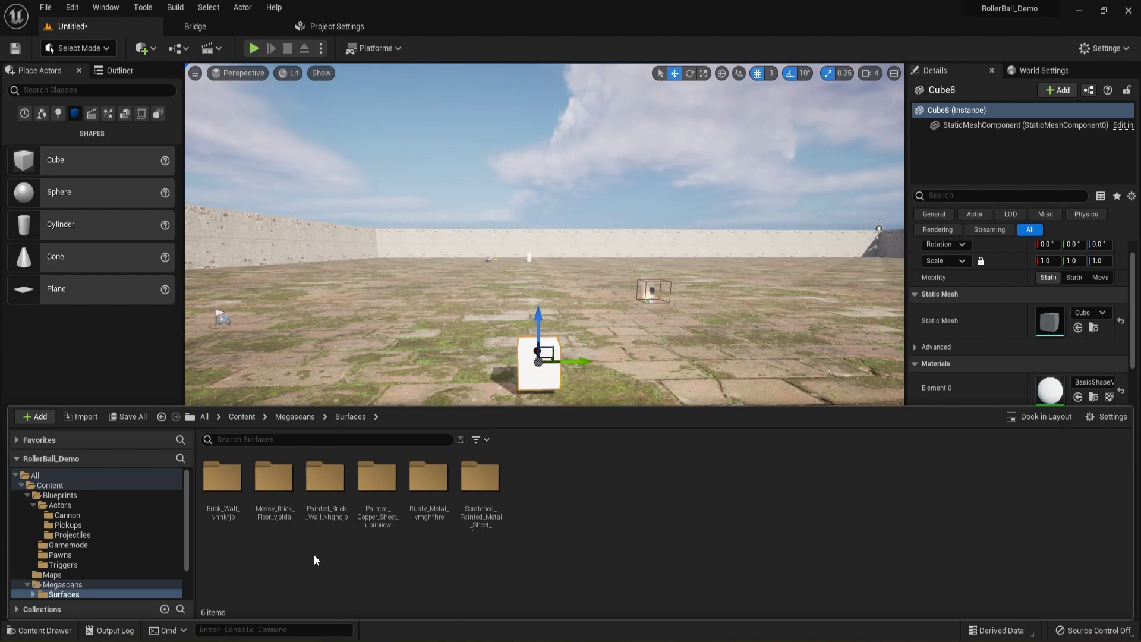
pyautogui.doubleClick(222, 478)
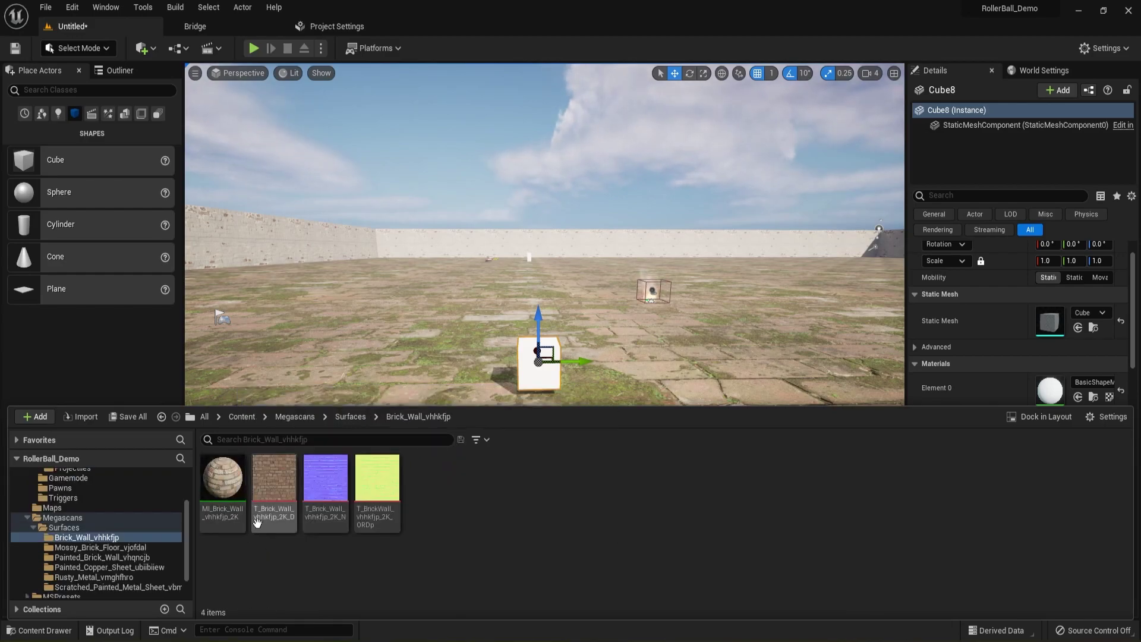
pyautogui.moveTo(224, 511); pyautogui.dragTo(535, 373)
# - Scale the brick cube into a long, thin slab, with 4.75 in Y and 0.25 in Z
pyautogui.scroll(4, 535, 373)
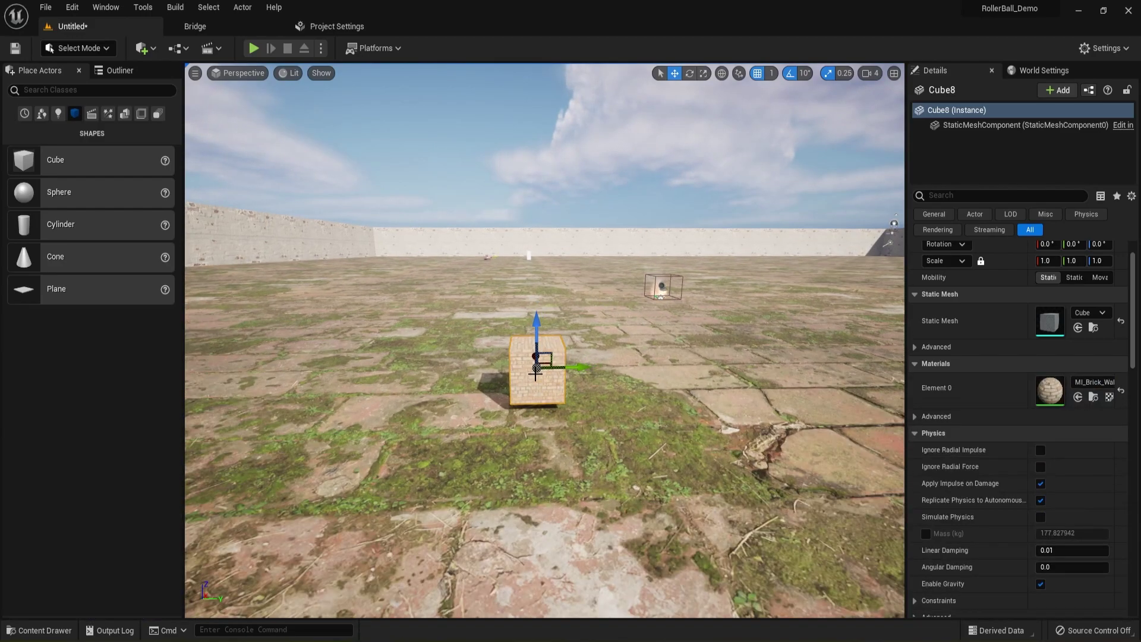
pyautogui.moveTo(639, 380); pyautogui.dragTo(606, 380, button='right')
pyautogui.moveTo(606, 380); pyautogui.dragTo(569, 347)
pyautogui.press('d')
pyautogui.moveTo(569, 346); pyautogui.dragTo(416, 347, button='right')
pyautogui.press('d')
pyautogui.press('a')
pyautogui.moveTo(636, 369); pyautogui.dragTo(636, 368, button='right')
pyautogui.press('r')
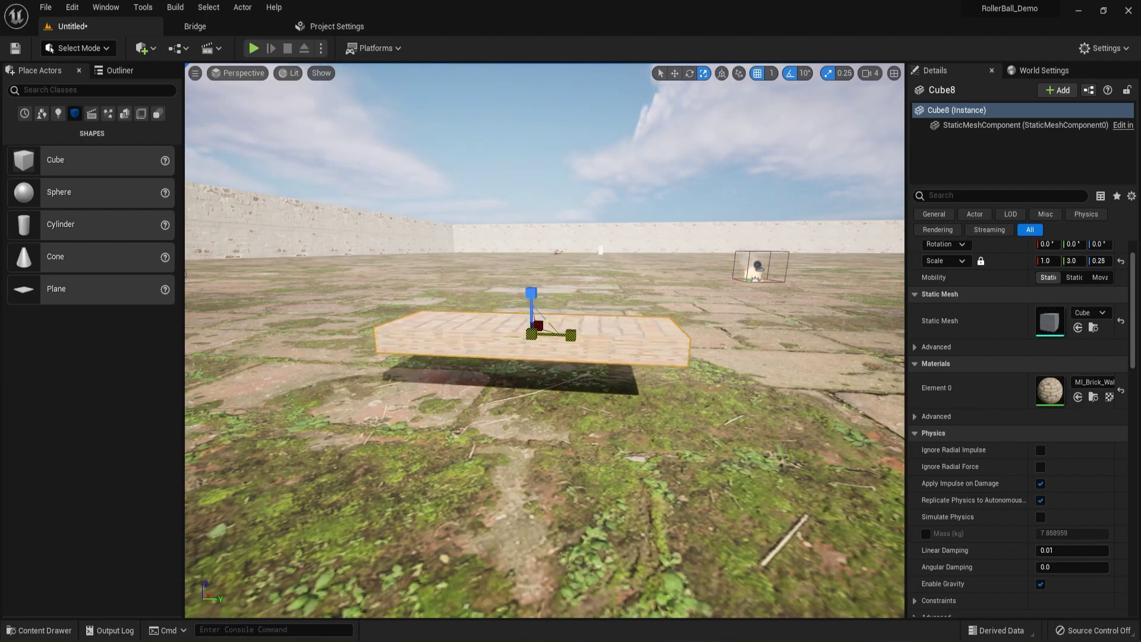
pyautogui.moveTo(566, 349); pyautogui.dragTo(513, 378, button='right')
pyautogui.press('e')
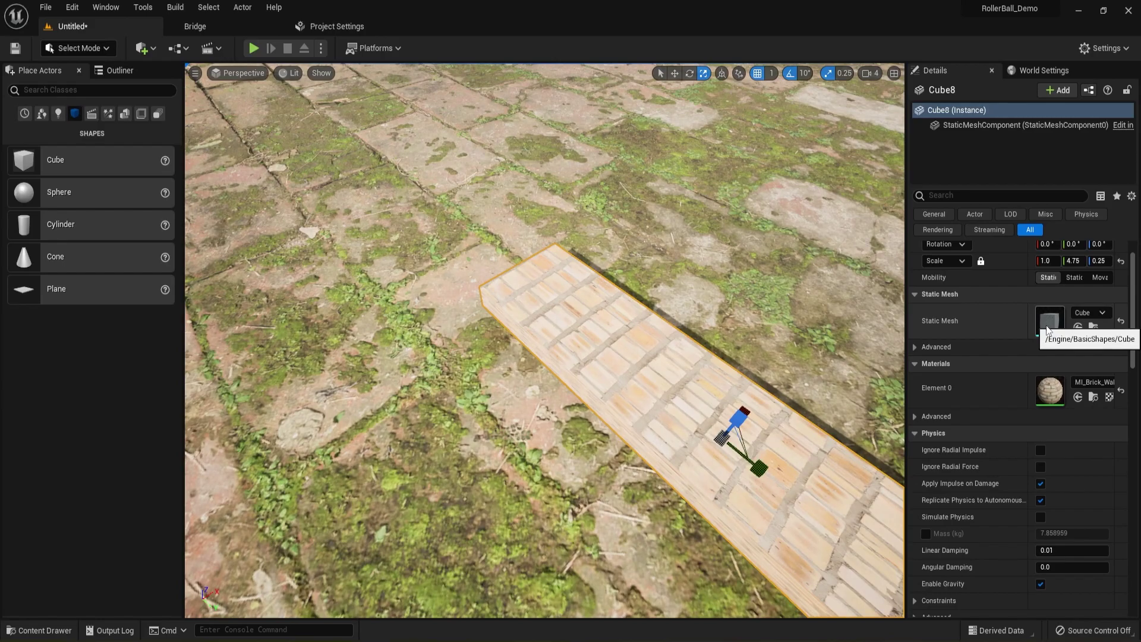
# - Examine how the brick texture maps onto the top, sides and end of the scaled slab
pyautogui.moveTo(601, 485); pyautogui.dragTo(576, 425, button='right')
pyautogui.scroll(-4, 603, 497)
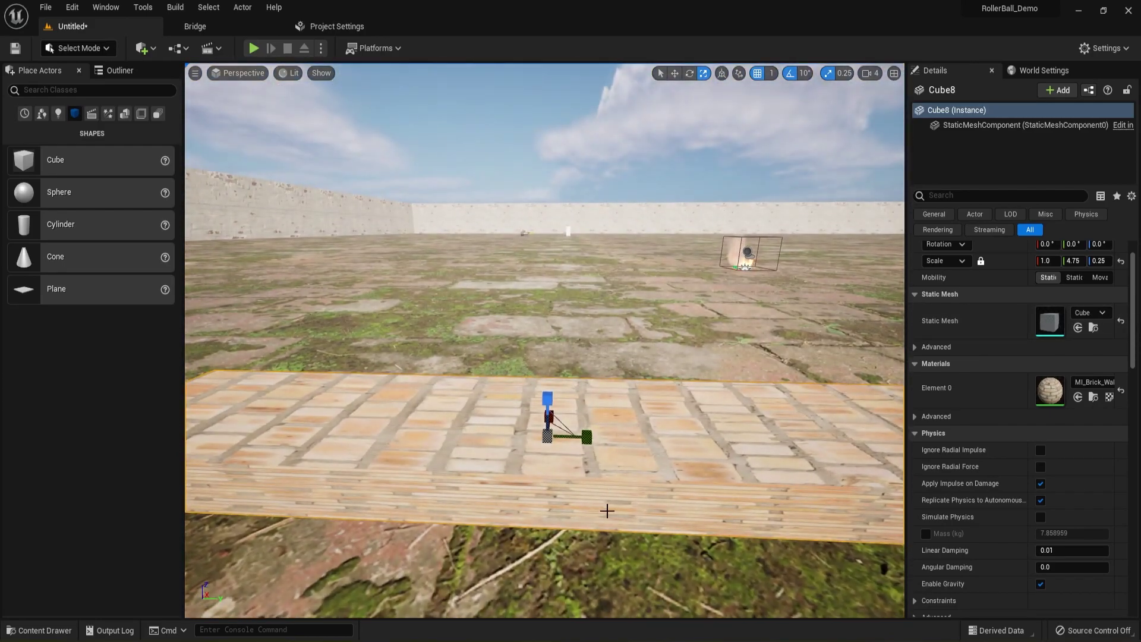
pyautogui.moveTo(529, 490); pyautogui.dragTo(558, 473, button='right')
pyautogui.press('d')
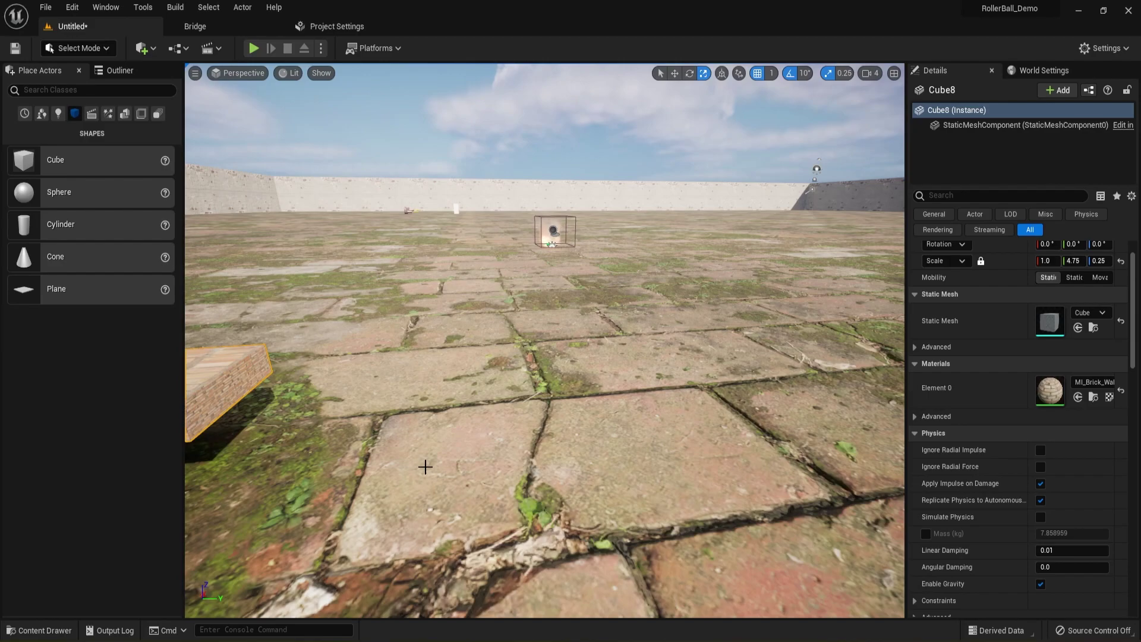
pyautogui.moveTo(406, 463); pyautogui.dragTo(306, 497, button='right')
pyautogui.press('d')
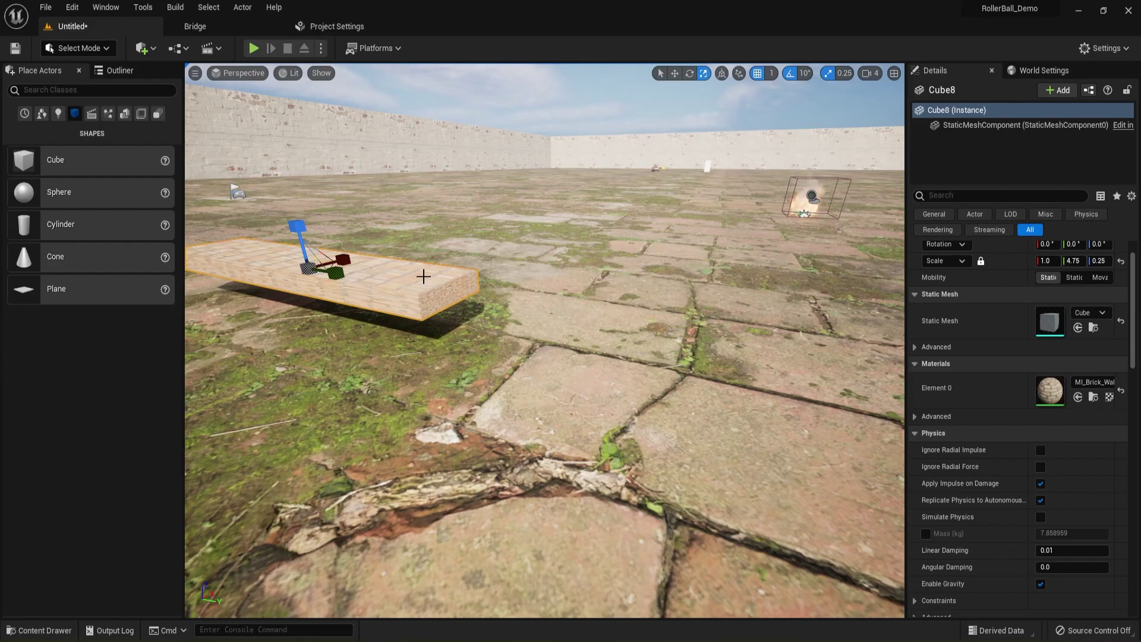
# - Place a Box brush from the Geometry category on the open floor near the brick slab
pyautogui.moveTo(286, 336); pyautogui.dragTo(419, 300, button='right')
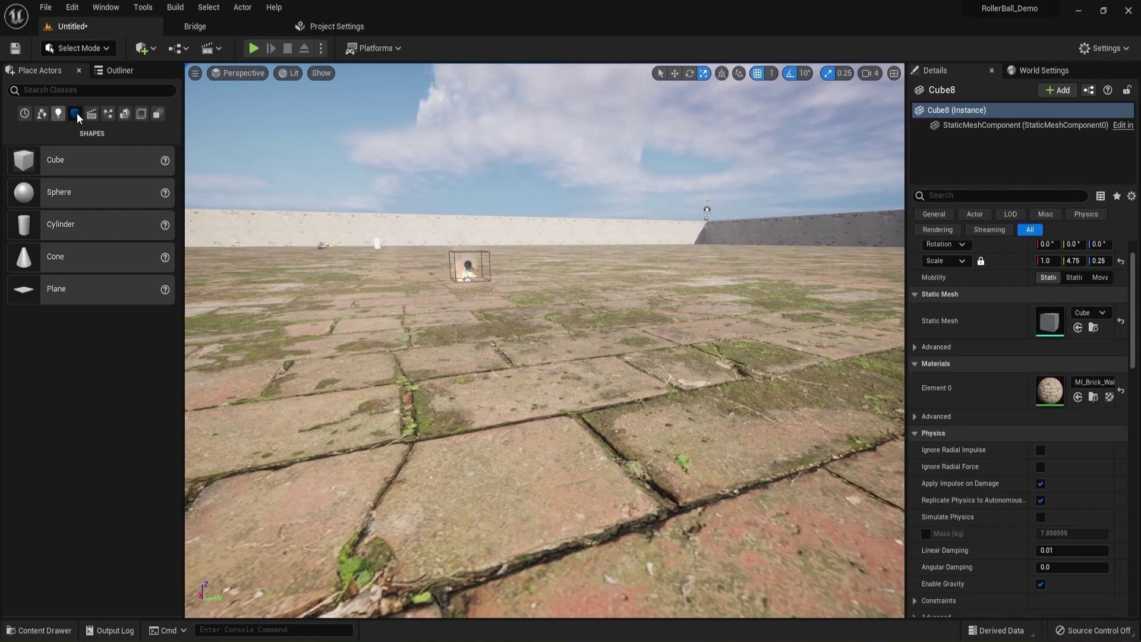
pyautogui.click(125, 115)
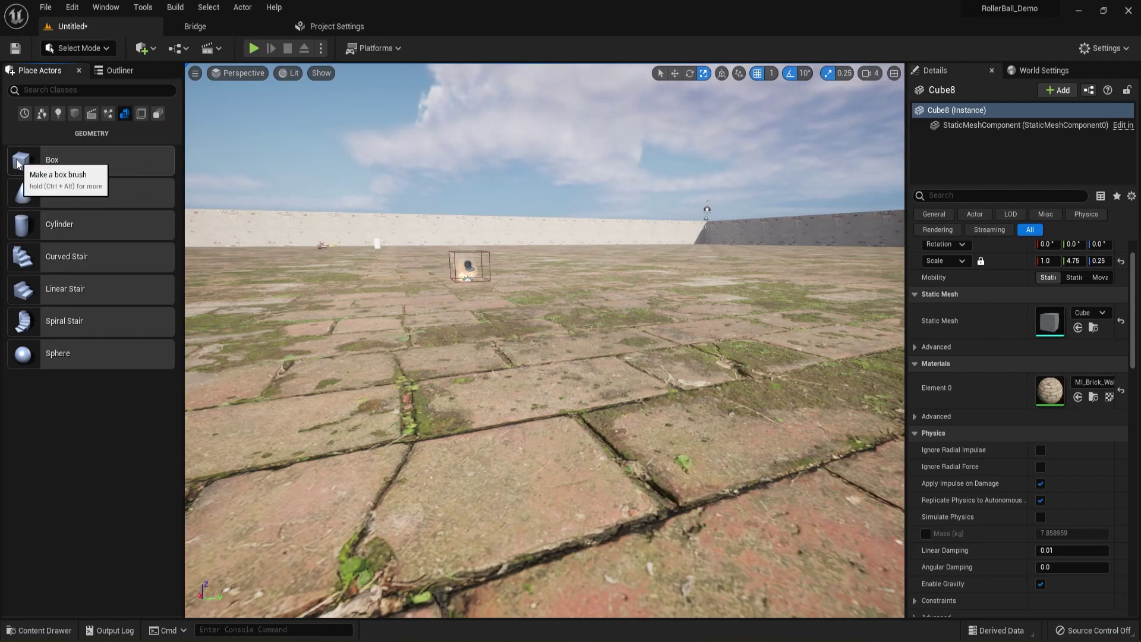
pyautogui.moveTo(18, 164); pyautogui.dragTo(449, 387)
# - Examine the box brush from several sides and compare its brick texture with that of the scaled slab
pyautogui.moveTo(439, 391); pyautogui.dragTo(303, 404, button='right')
pyautogui.press('d')
pyautogui.moveTo(474, 392); pyautogui.dragTo(357, 368, button='right')
pyautogui.press('d')
pyautogui.press('e')
pyautogui.moveTo(423, 394); pyautogui.dragTo(588, 410, button='right')
pyautogui.press('a')
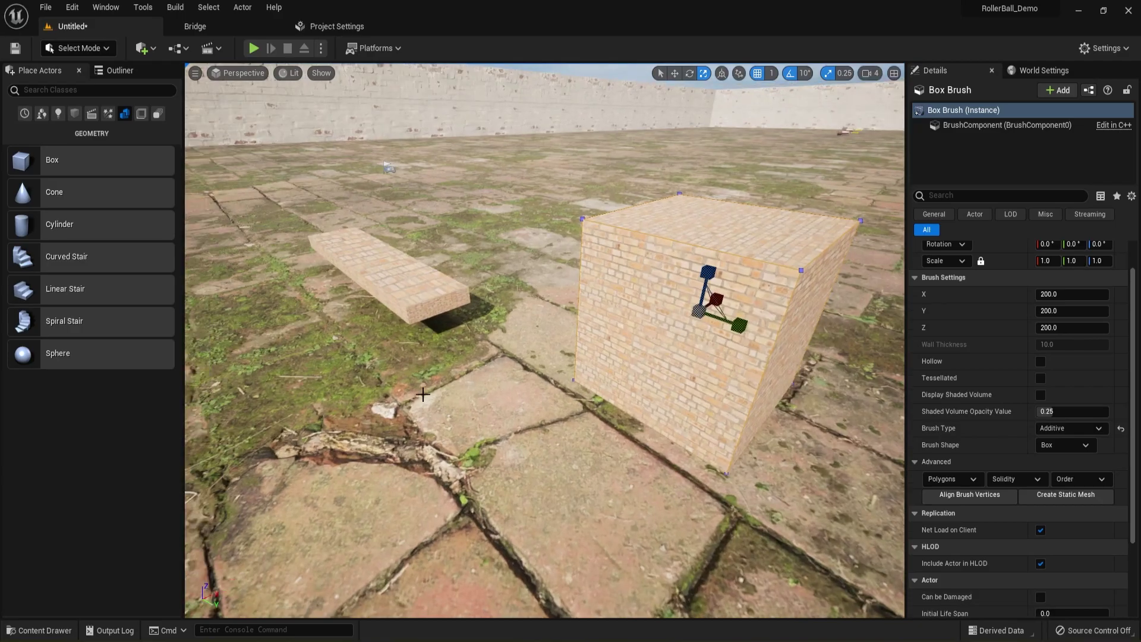
pyautogui.press('w')
pyautogui.press('a')
pyautogui.press('e')
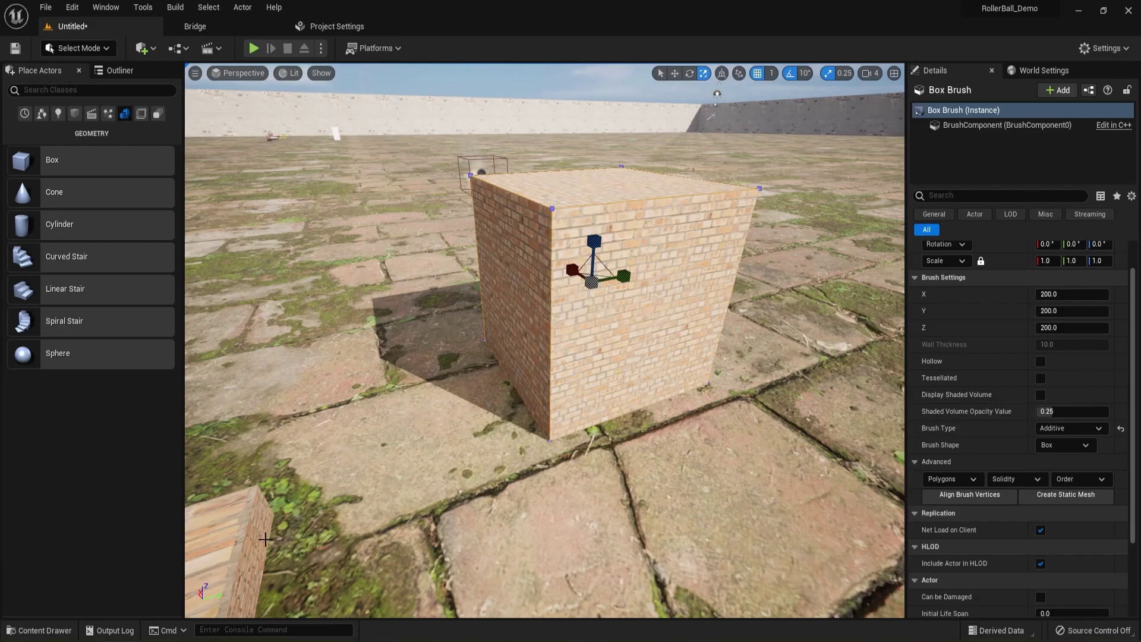
# - Switch to the web browser and read the Geometry Brush Actors documentation from its introduction down to Creating Brushes
pyautogui.click(177, 640)
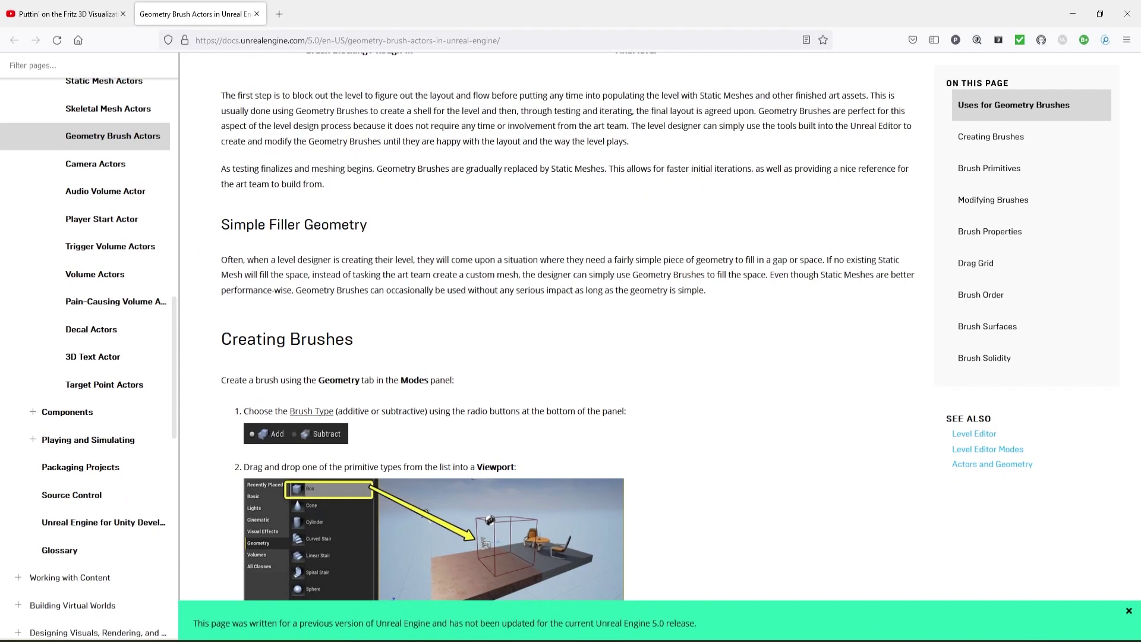
pyautogui.scroll(10, 455, 308)
pyautogui.scroll(6, 489, 323)
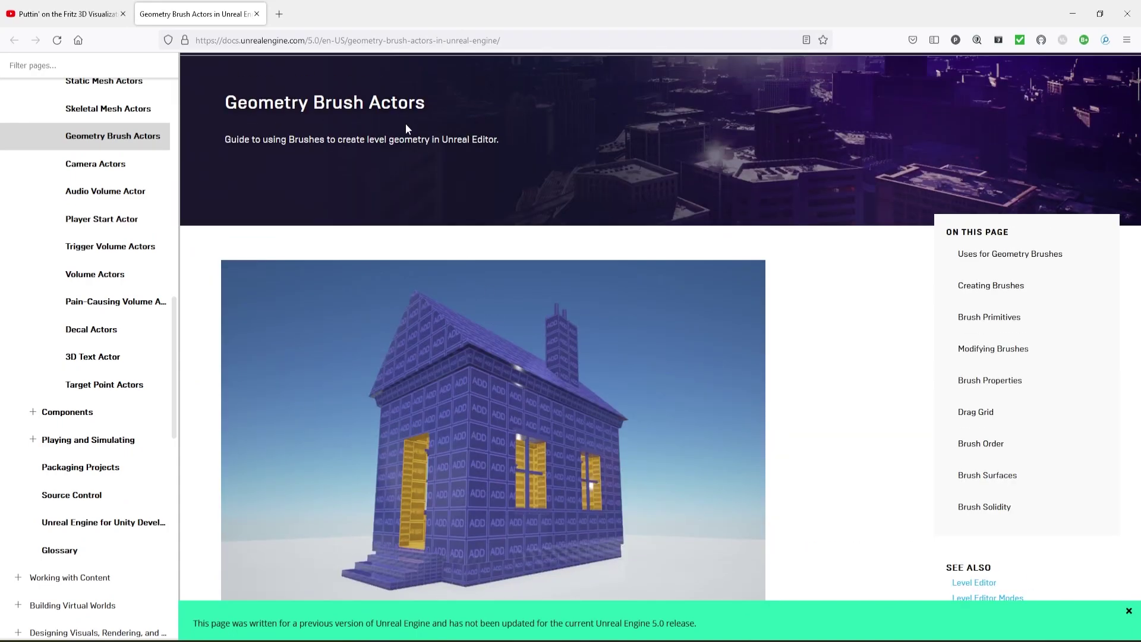
pyautogui.scroll(-4, 439, 255)
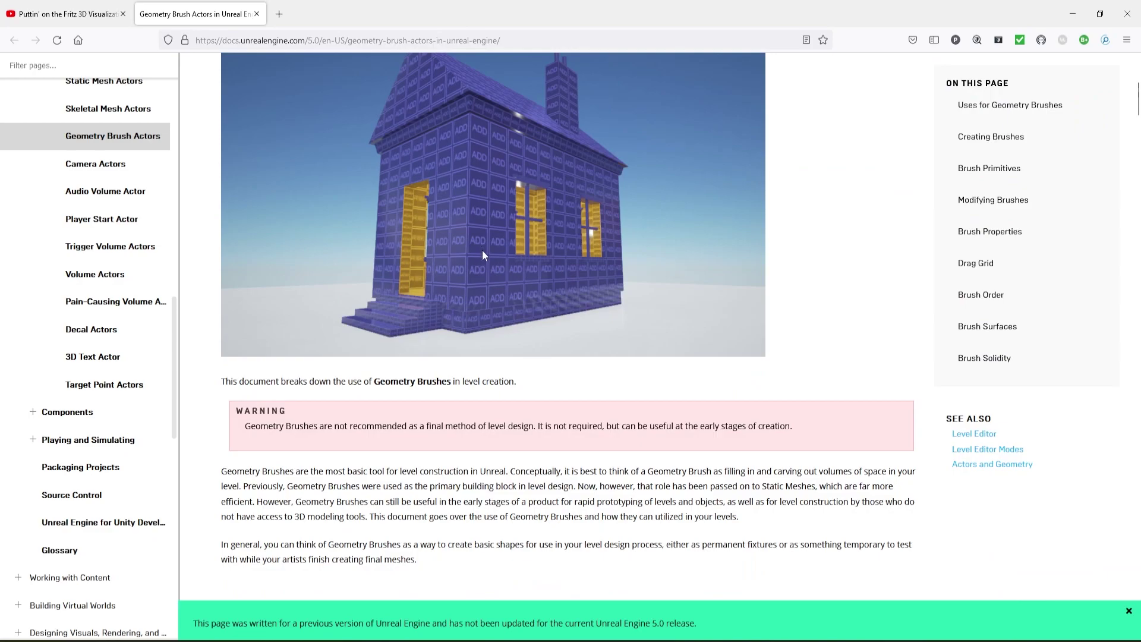
pyautogui.scroll(-2, 481, 255)
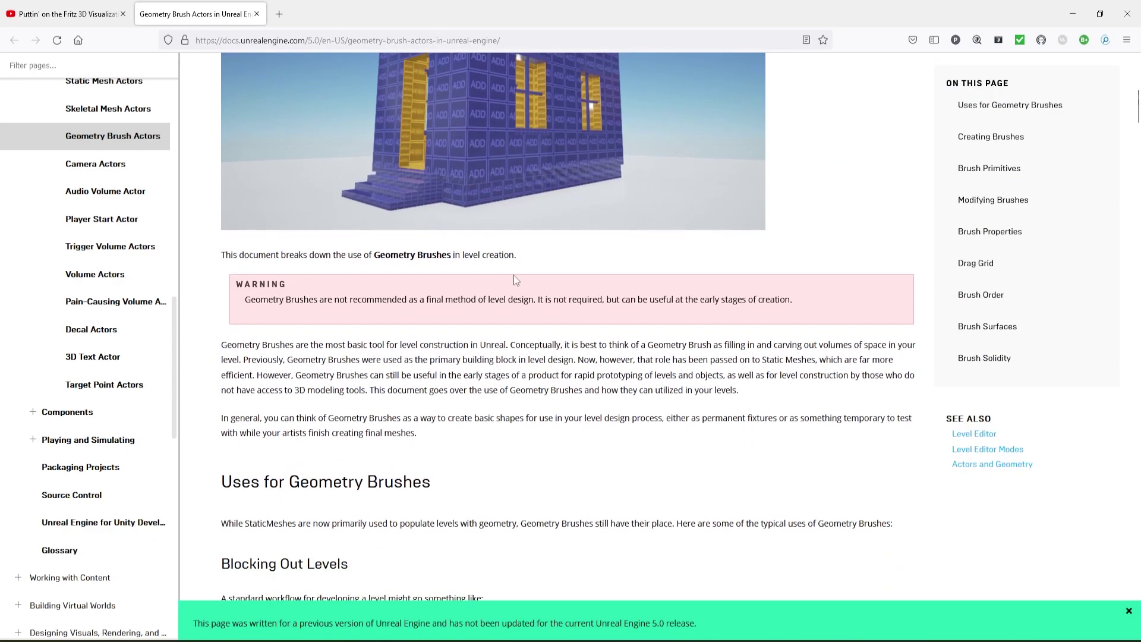
pyautogui.scroll(-2, 516, 280)
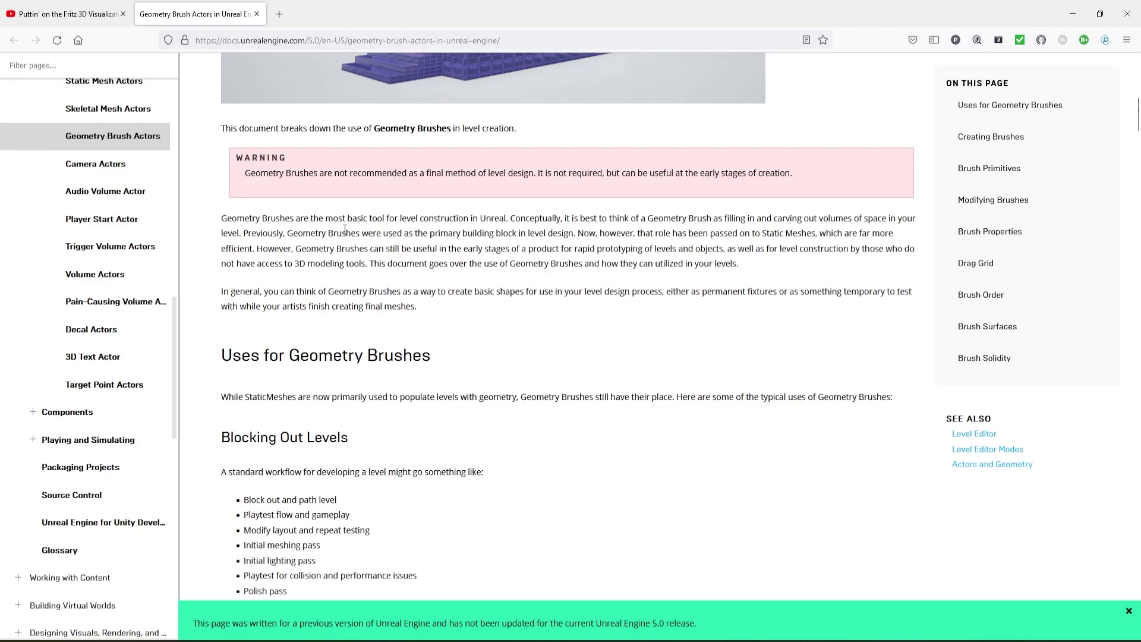
pyautogui.scroll(-4, 498, 340)
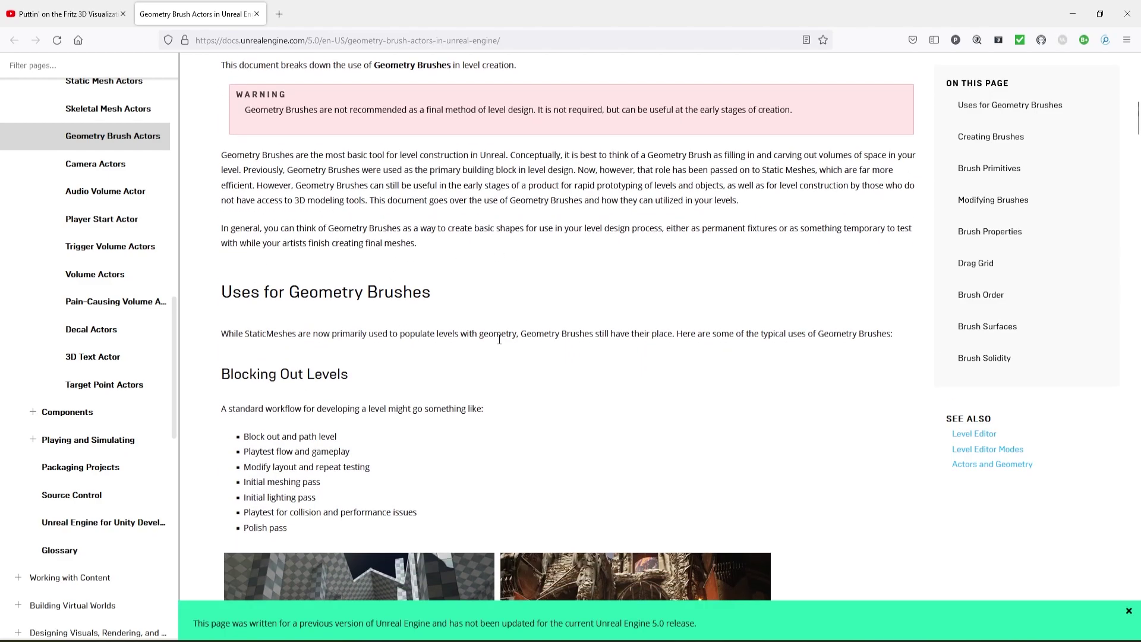
pyautogui.scroll(-2, 498, 340)
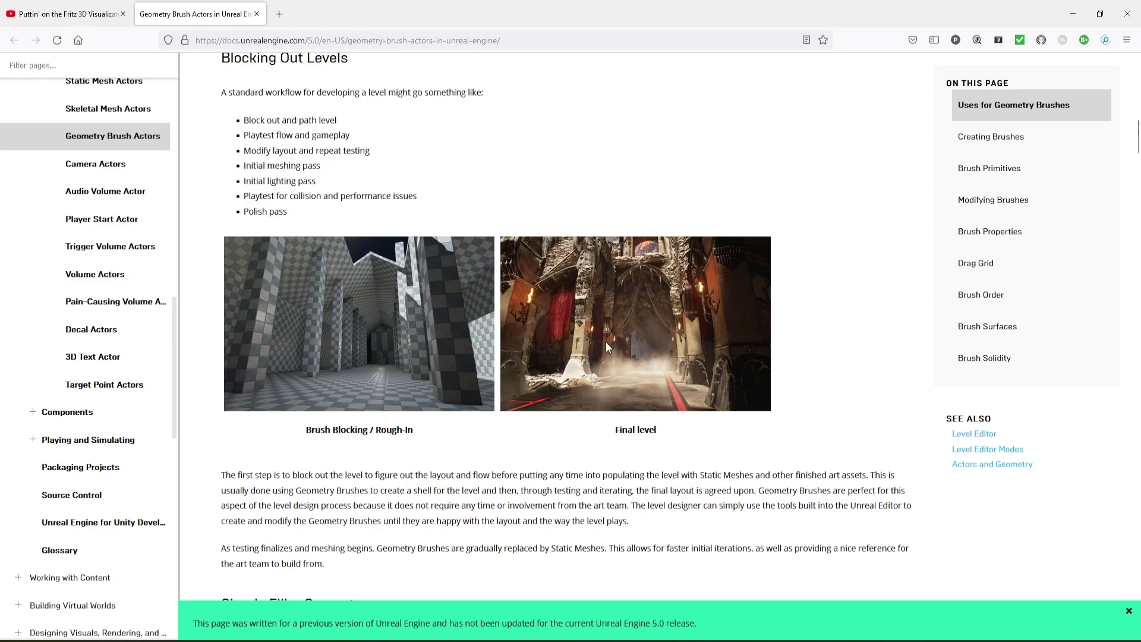
pyautogui.scroll(-3, 436, 375)
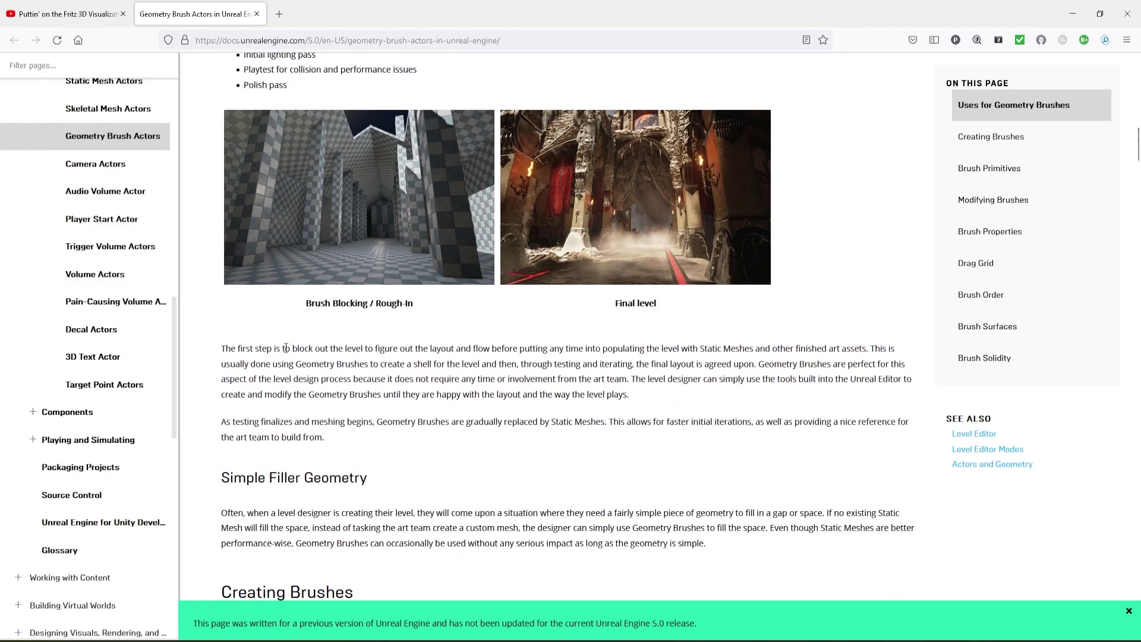
pyautogui.scroll(-1, 241, 405)
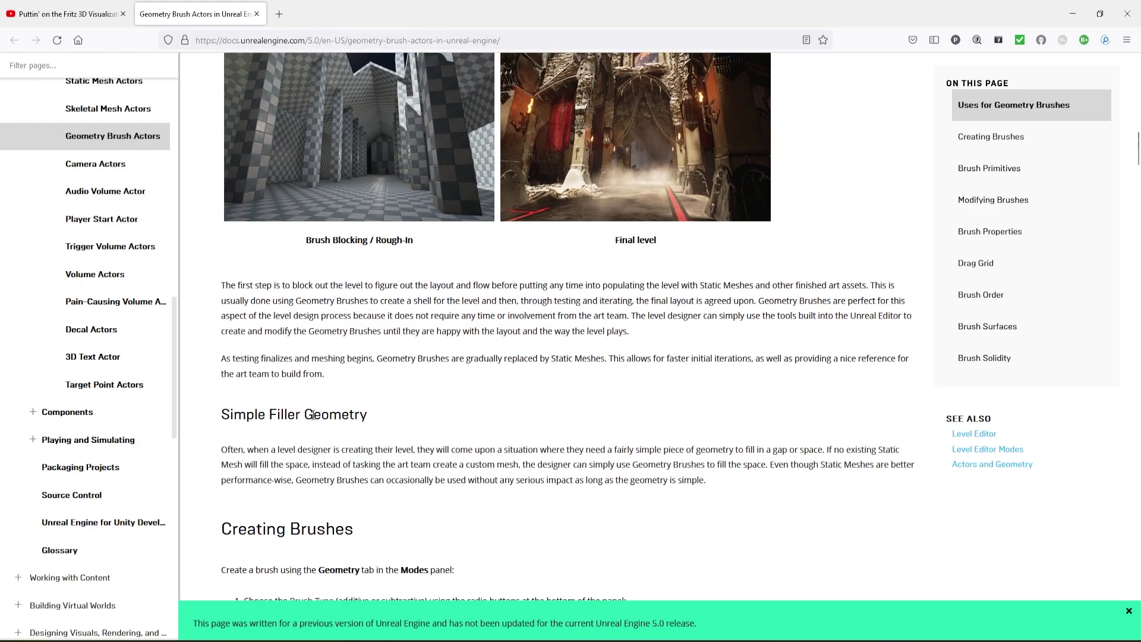
pyautogui.scroll(-3, 380, 393)
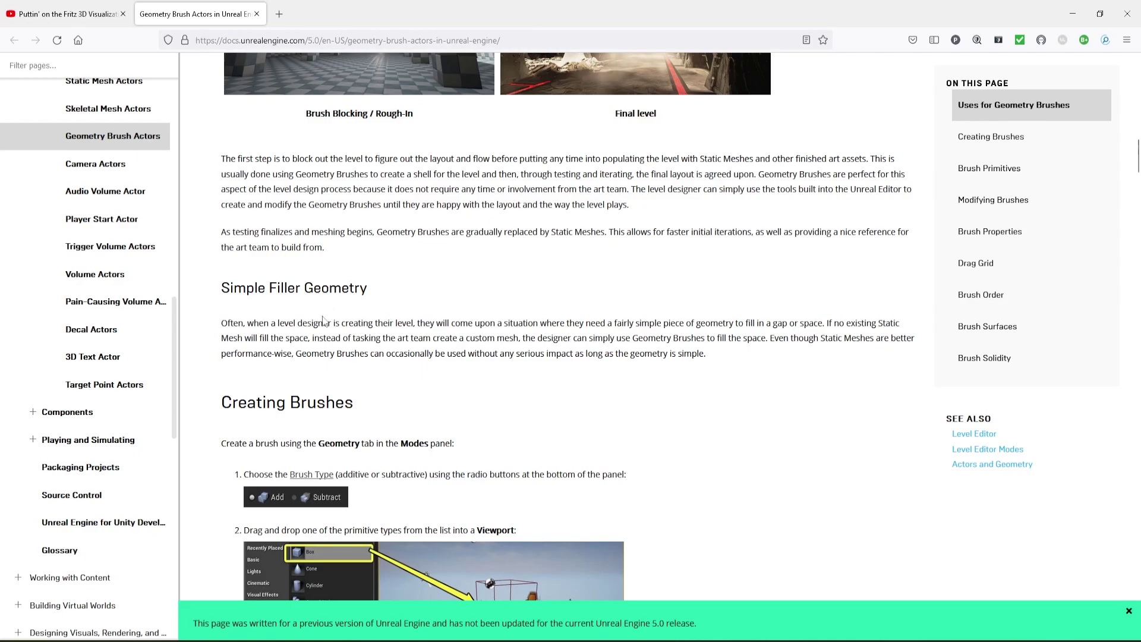
pyautogui.scroll(-2, 365, 253)
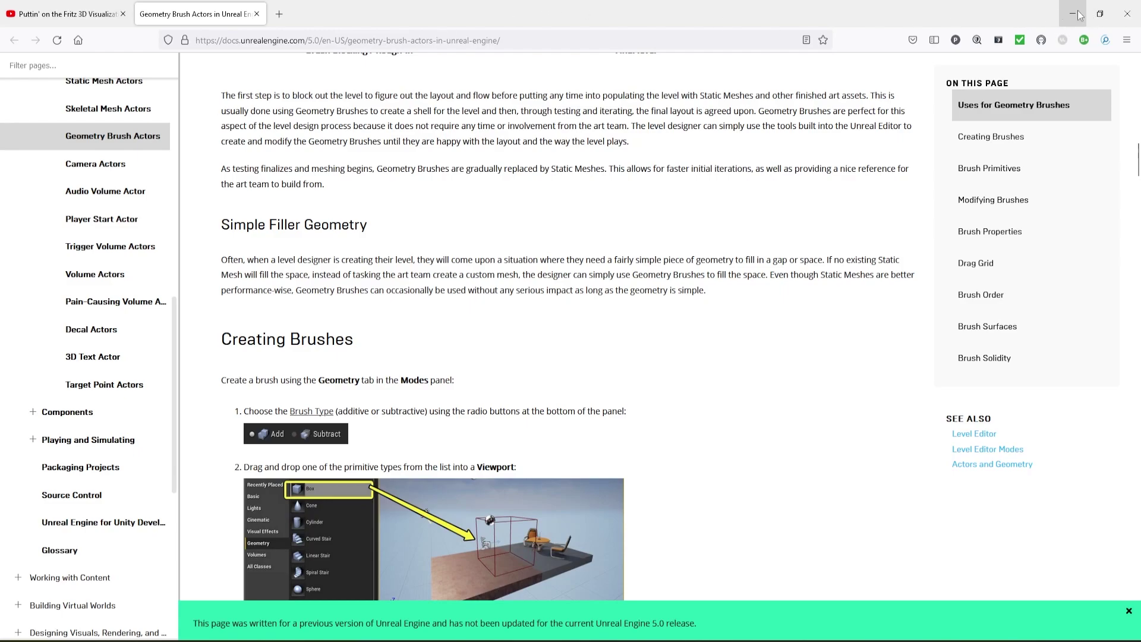
# - Return to the Unreal level editor, frame the box brush, and switch to Brush Editing mode
pyautogui.click(1099, 13)
pyautogui.moveTo(442, 290); pyautogui.dragTo(333, 321, button='right')
pyautogui.moveTo(497, 254); pyautogui.dragTo(410, 187, button='right')
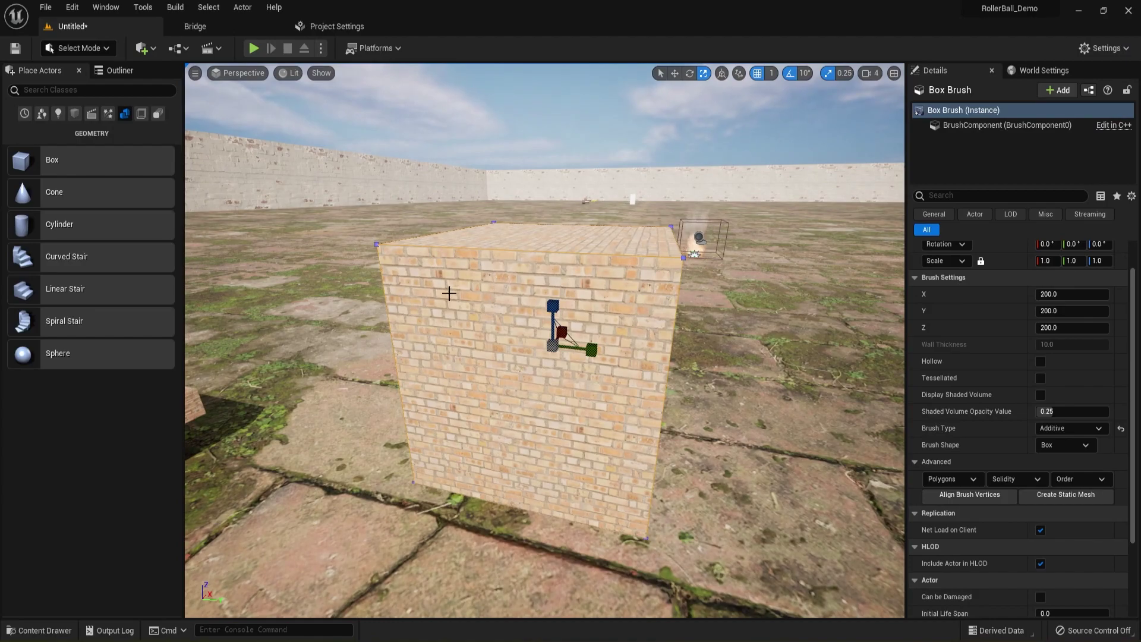
pyautogui.click(102, 49)
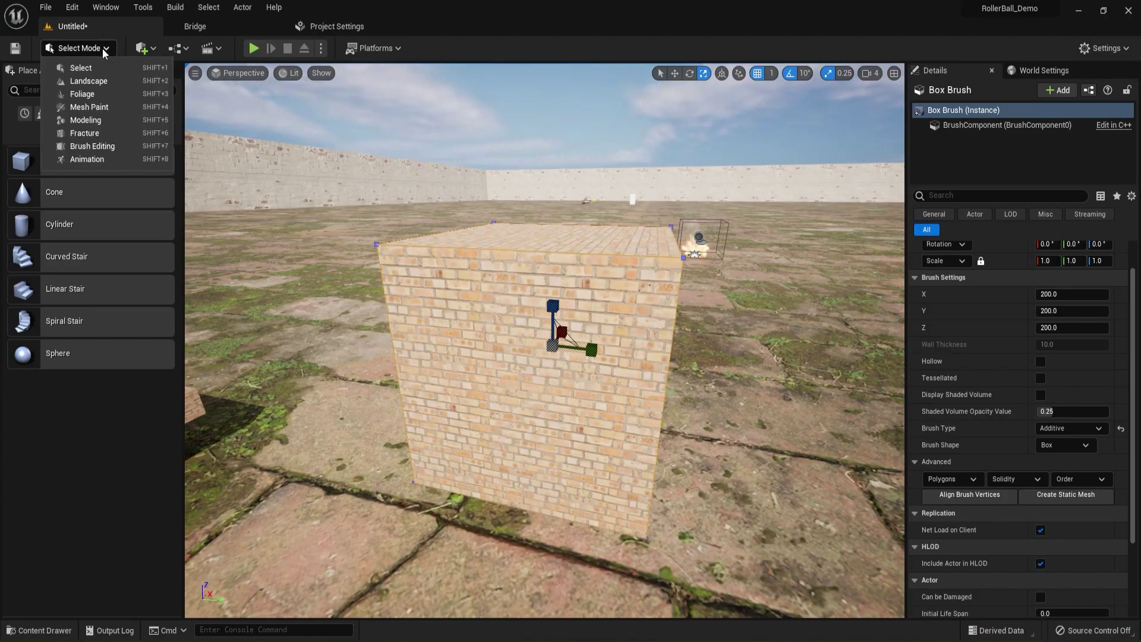
pyautogui.click(94, 147)
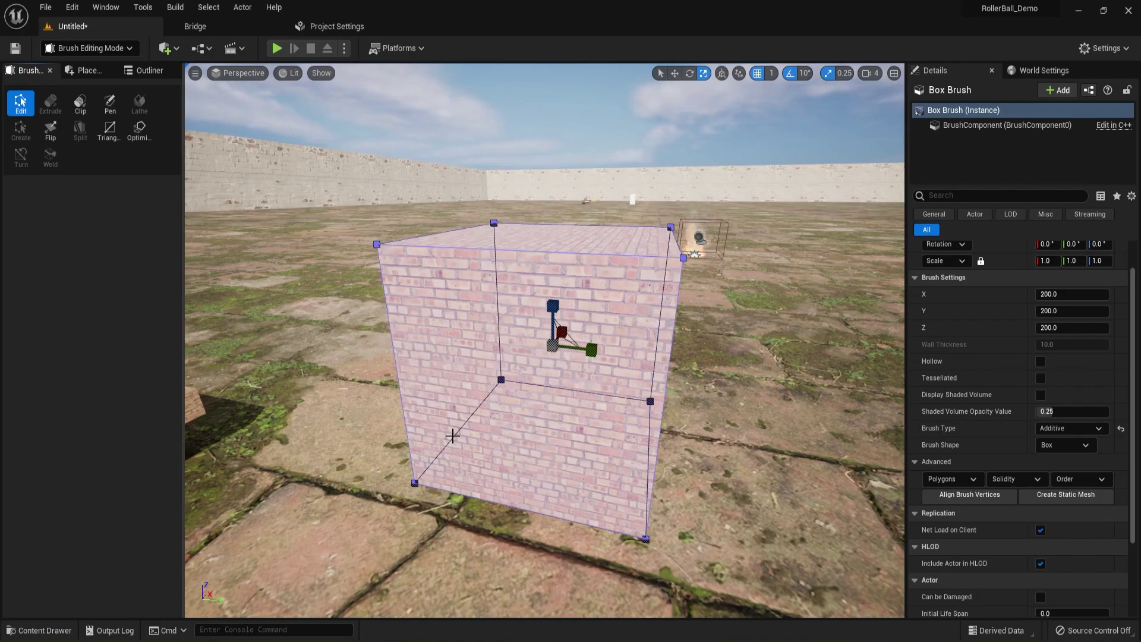
# - Select the box brush's front face, its top front edge and a top corner vertex in turn
pyautogui.click(454, 327)
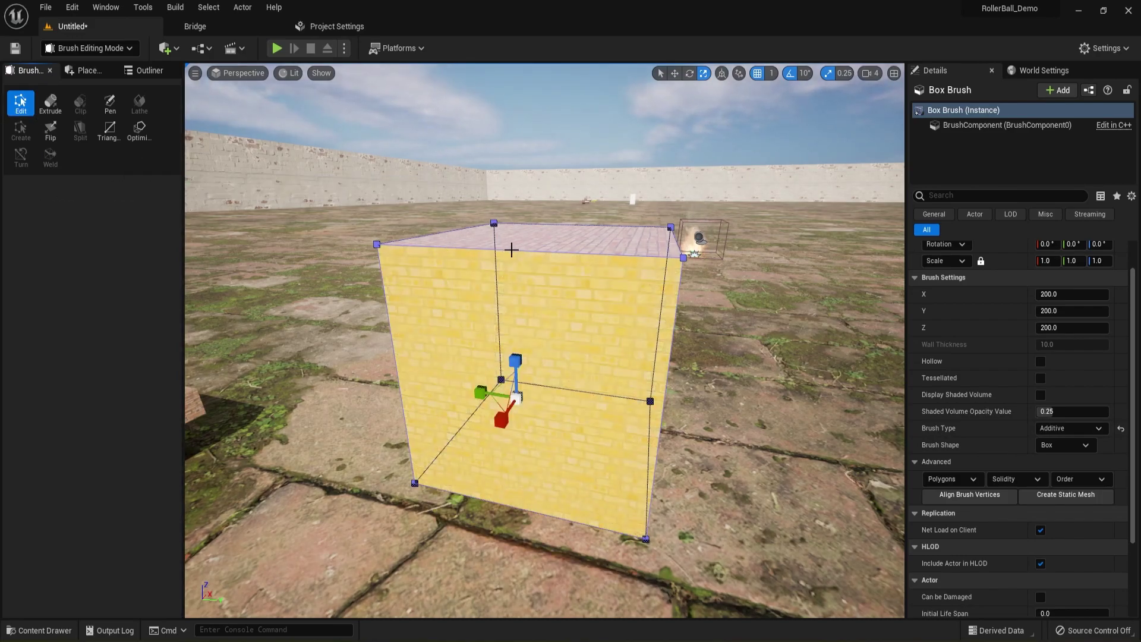
pyautogui.click(511, 247)
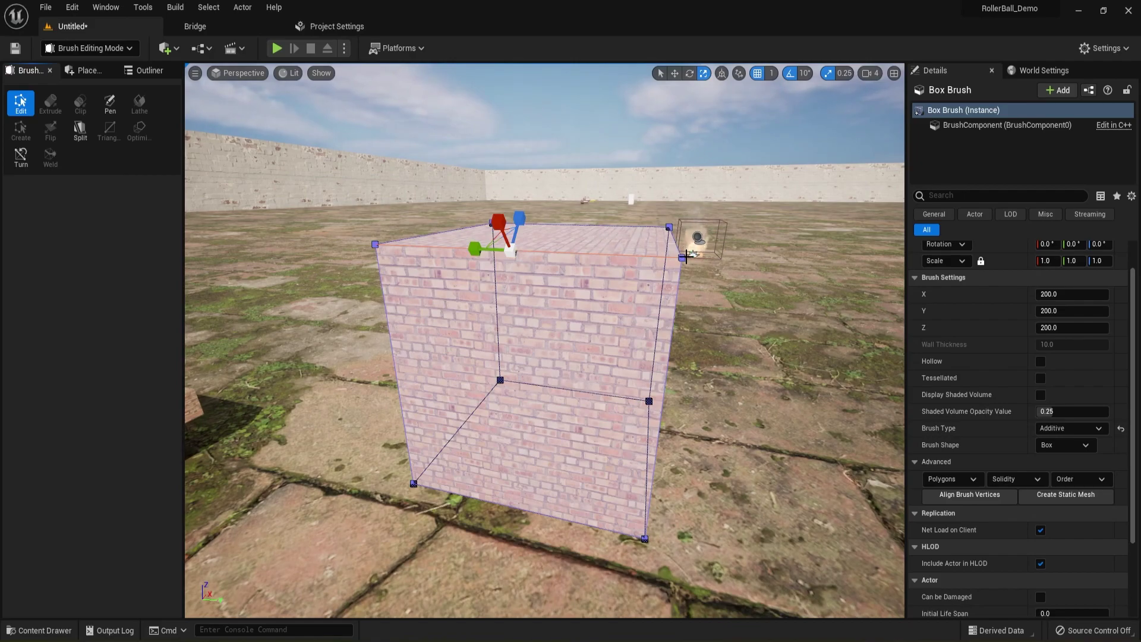
pyautogui.click(682, 258)
pyautogui.moveTo(637, 364)
pyautogui.mouseDown(button='right')
pyautogui.moveTo(555, 380)
pyautogui.moveTo(585, 357)
pyautogui.moveTo(636, 359)
pyautogui.mouseUp(button='right')
pyautogui.press('d')
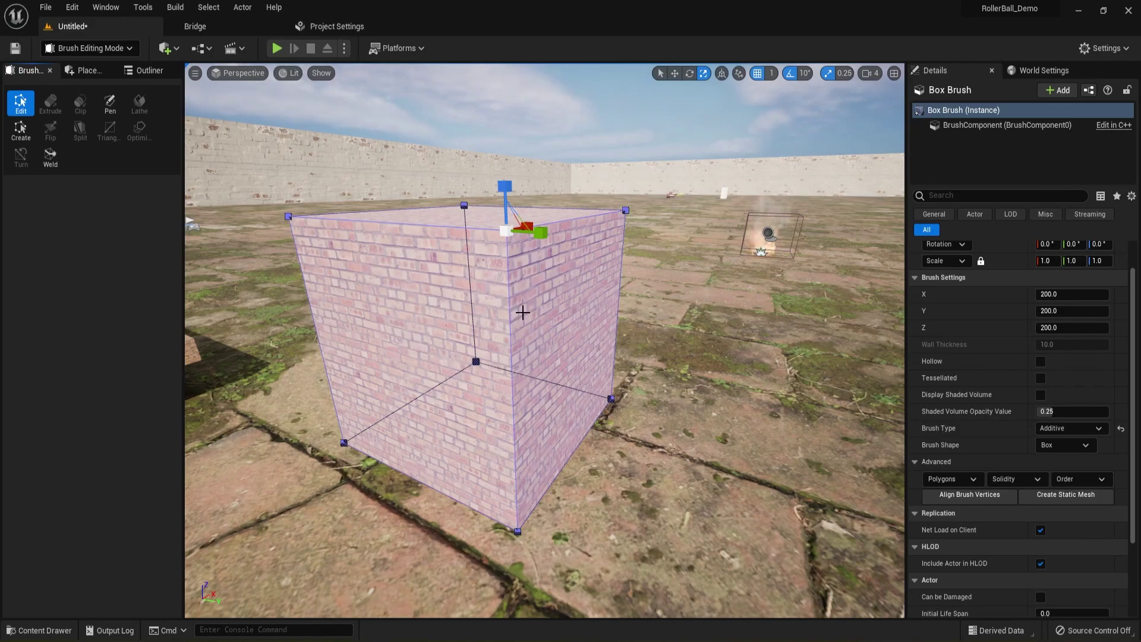
pyautogui.rightClick(505, 305)
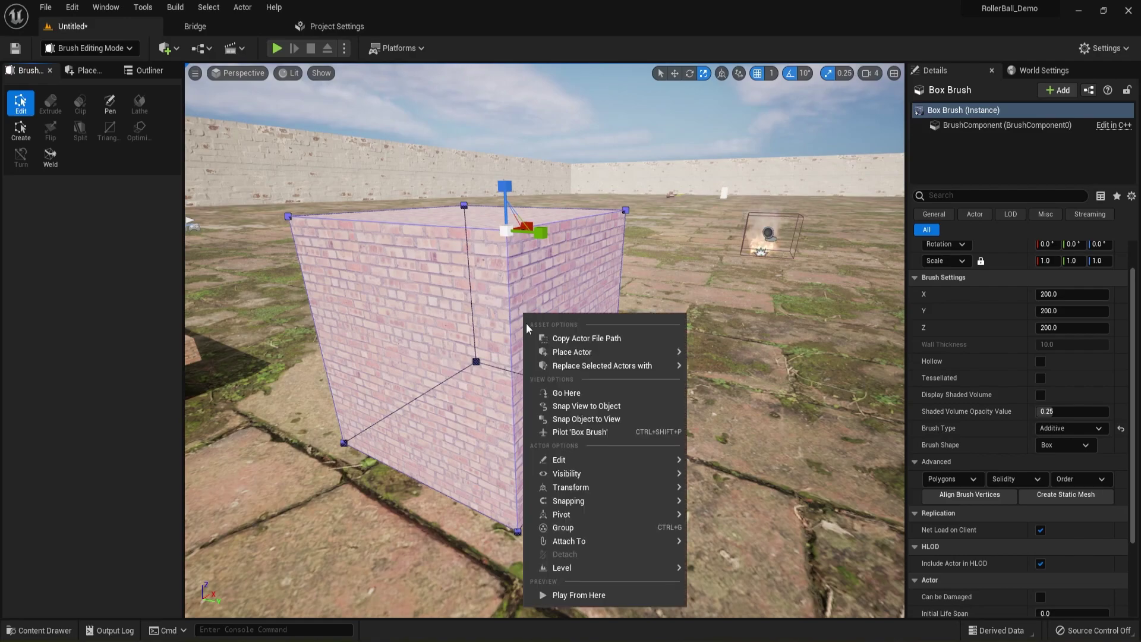
pyautogui.click(508, 299)
# - Extrude the box brush's side face outward along its local axis by roughly one box width
pyautogui.click(527, 280)
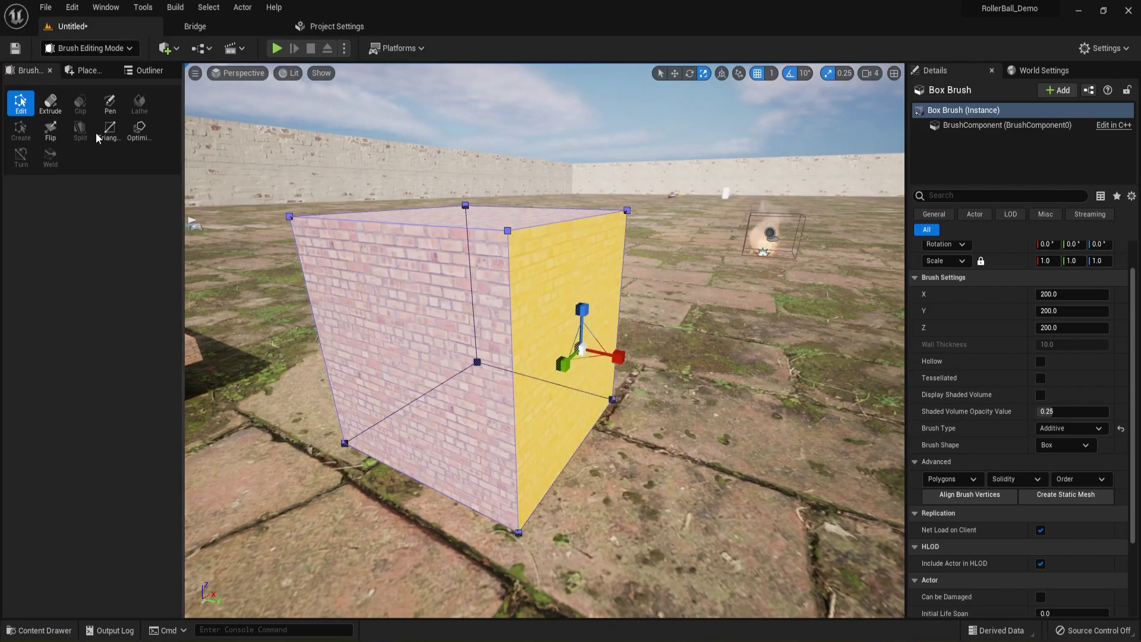
pyautogui.click(47, 101)
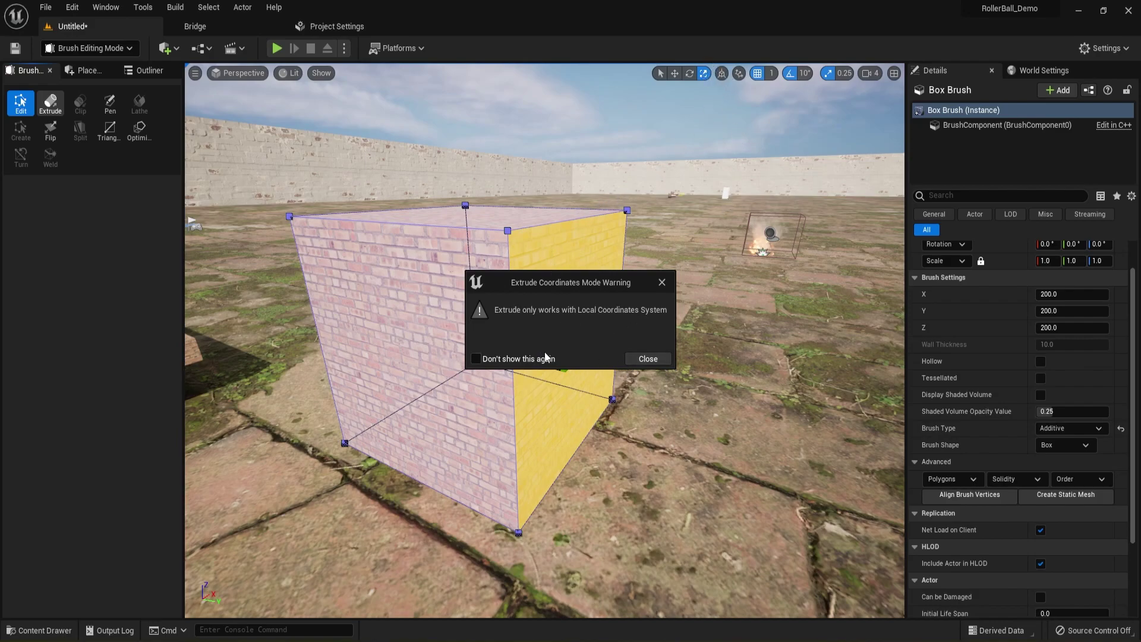
pyautogui.click(640, 358)
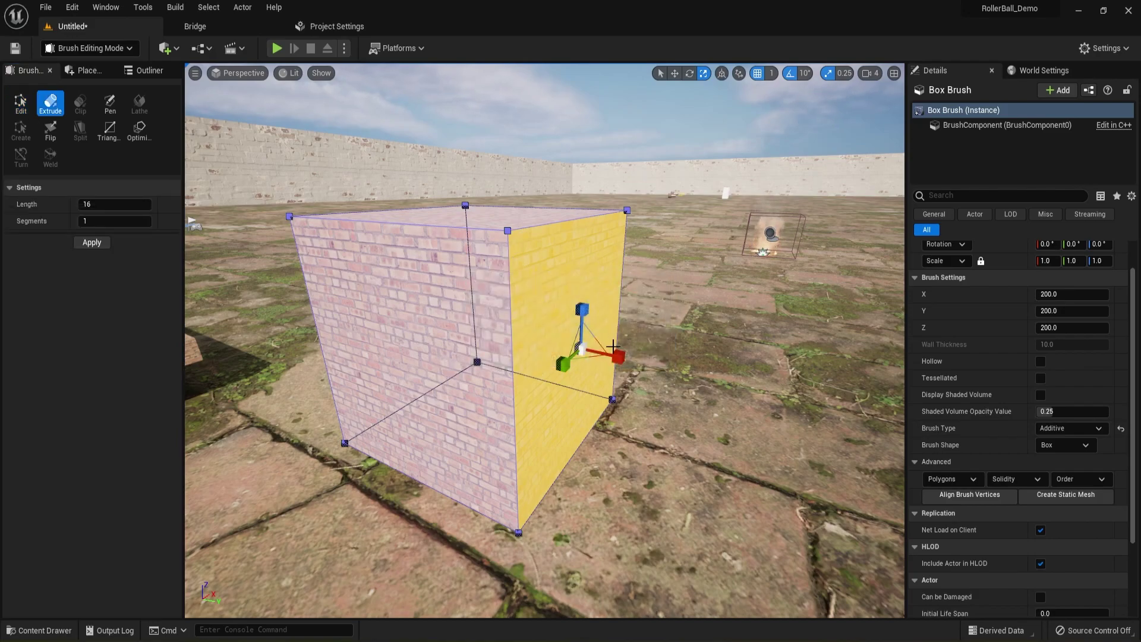
pyautogui.press('w')
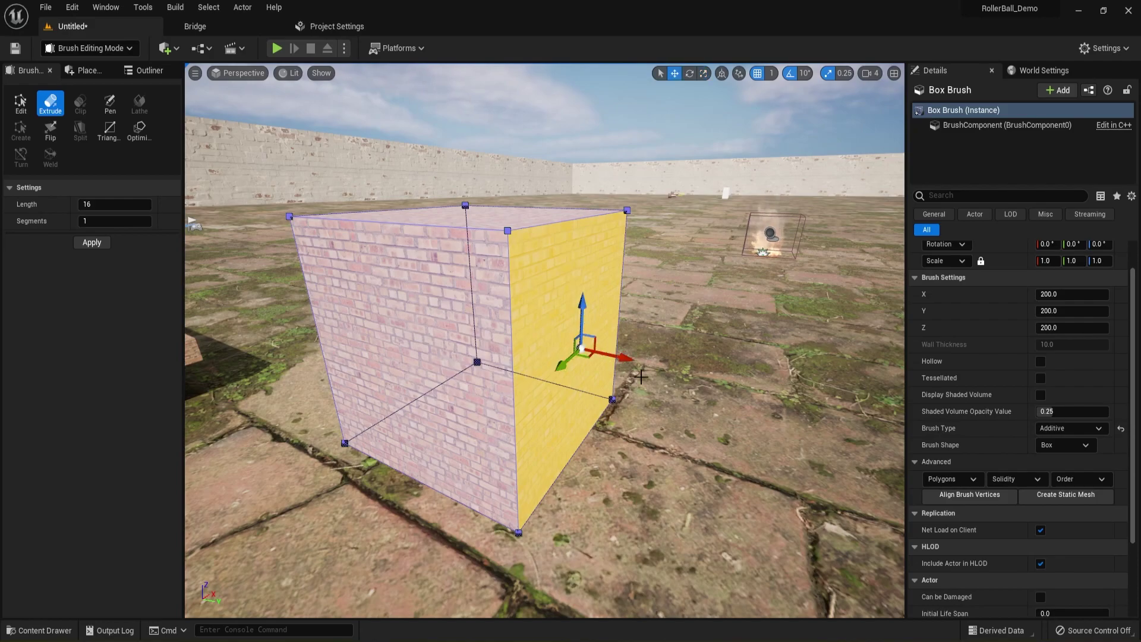
pyautogui.moveTo(622, 357); pyautogui.dragTo(801, 397)
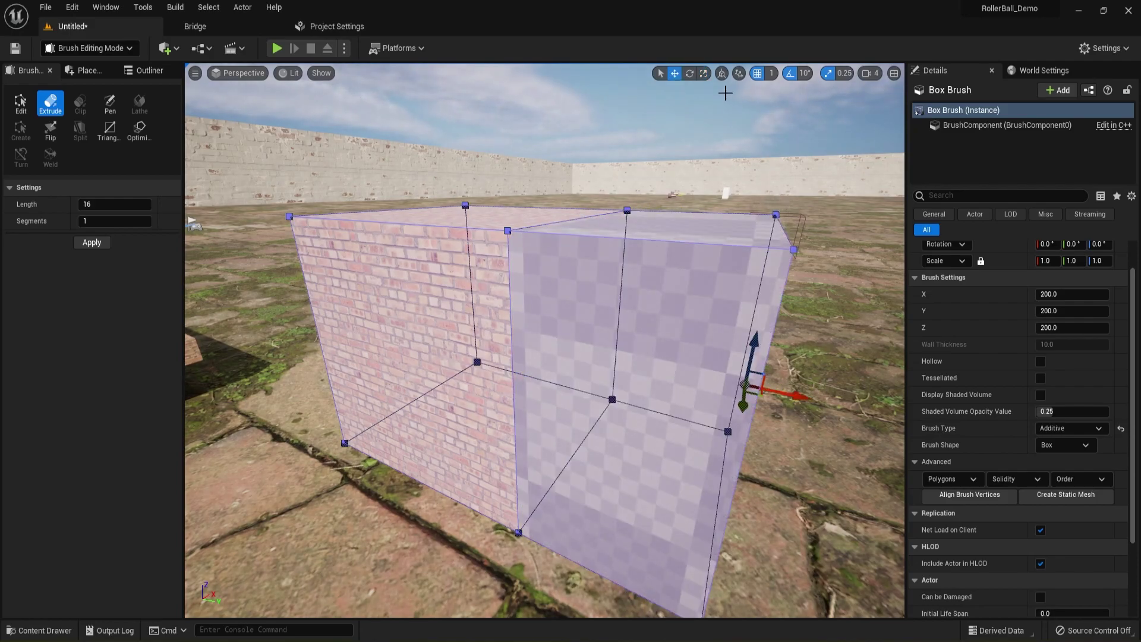
# - Extrude the new end face farther outward to add a second section to the brush
pyautogui.scroll(-5, 647, 276)
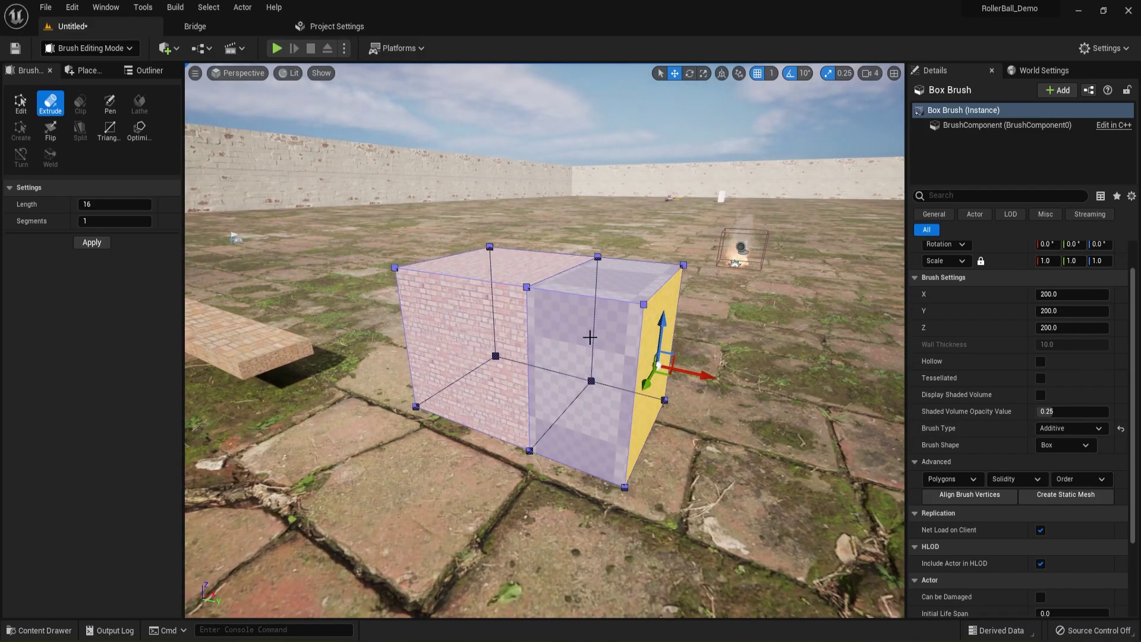
pyautogui.scroll(5, 591, 358)
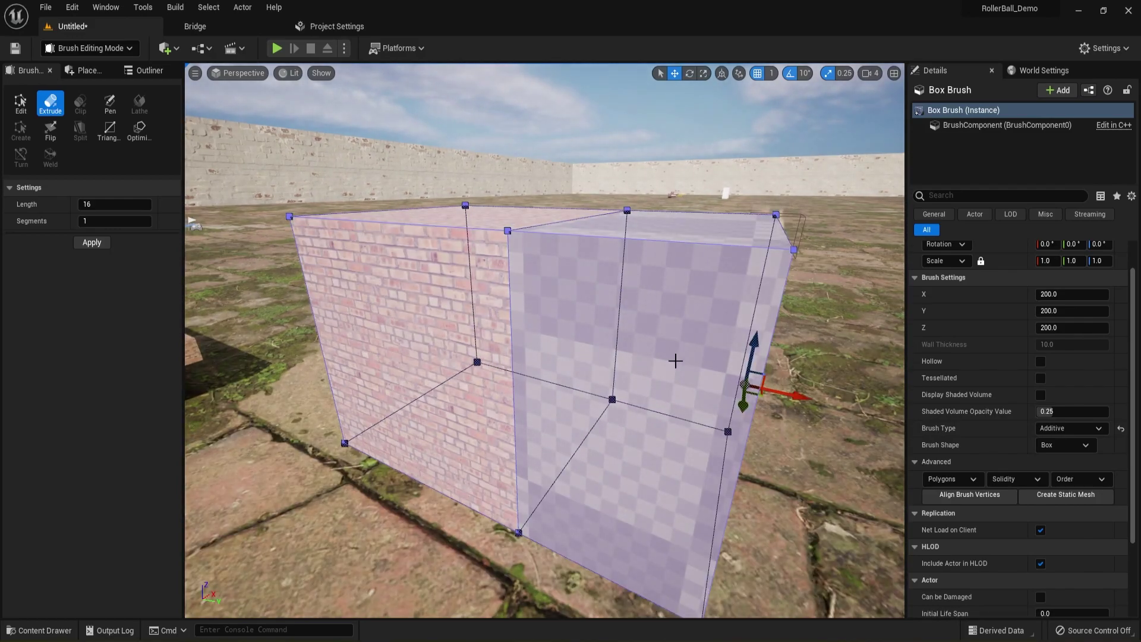
pyautogui.scroll(-5, 672, 365)
pyautogui.moveTo(703, 375)
pyautogui.mouseDown()
pyautogui.moveTo(791, 400)
pyautogui.moveTo(788, 409)
pyautogui.mouseUp()
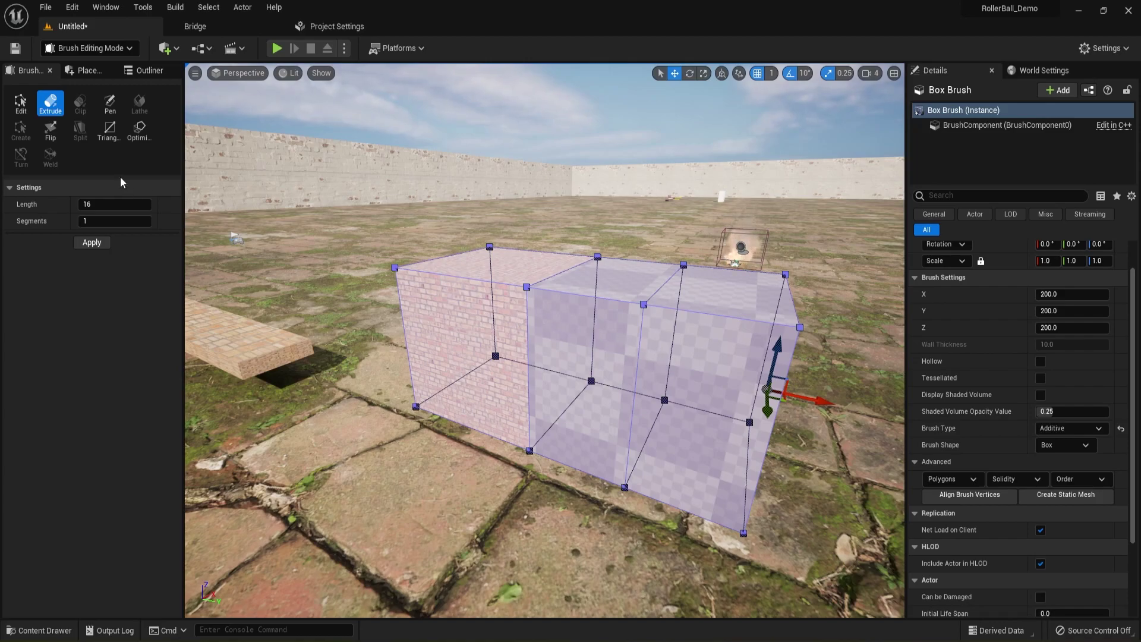
# - Switch back to the Edit tool and undo both extrusions of the box brush
pyautogui.click(22, 102)
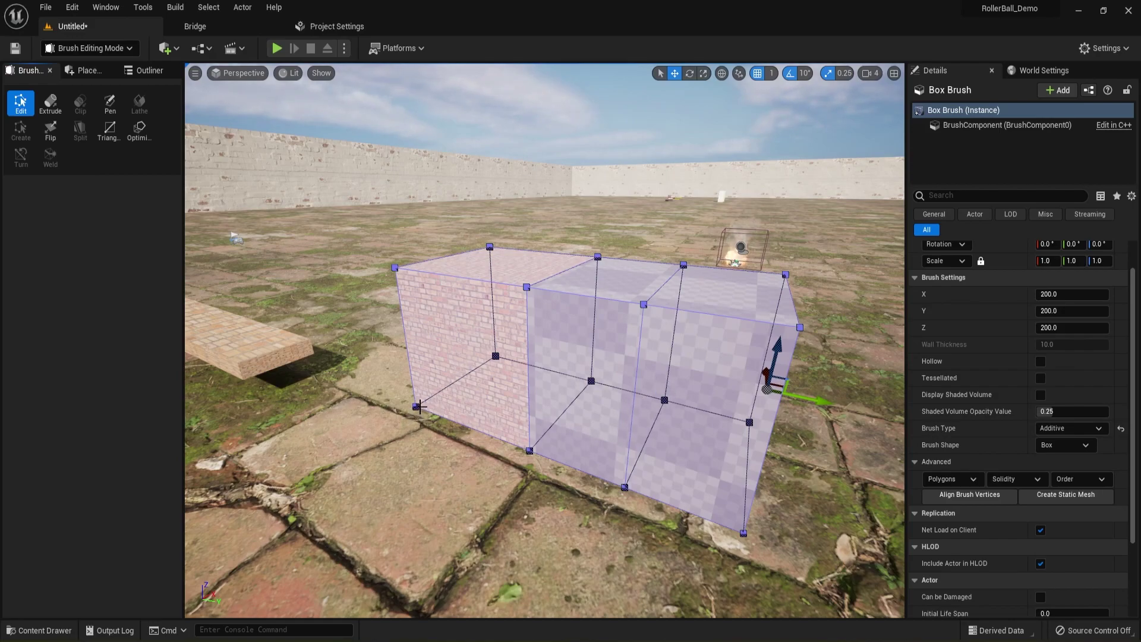
pyautogui.hotkey('ctrl', 'z')
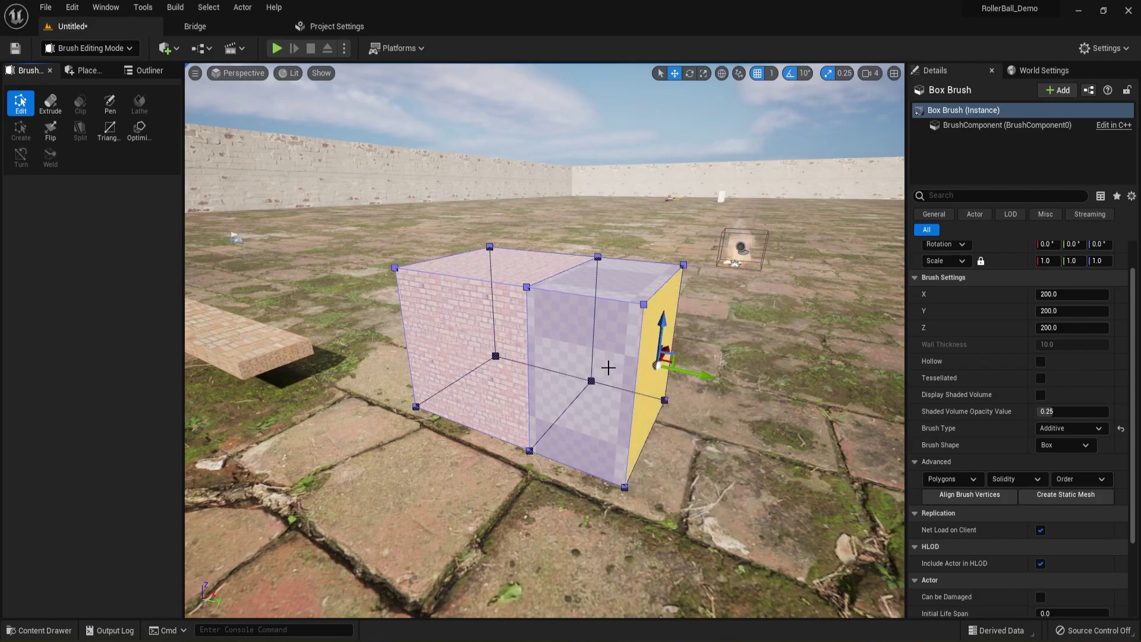
pyautogui.hotkey('ctrl', 'z')
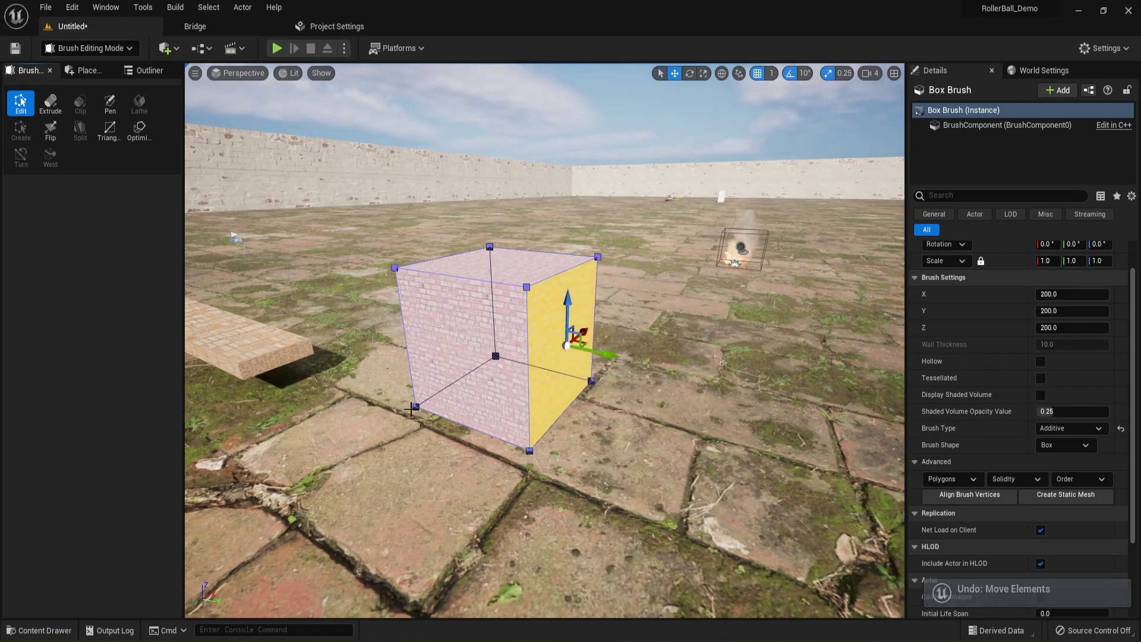
# - Select all four bottom vertices of the box brush and raise them to about half its height
pyautogui.click(416, 407)
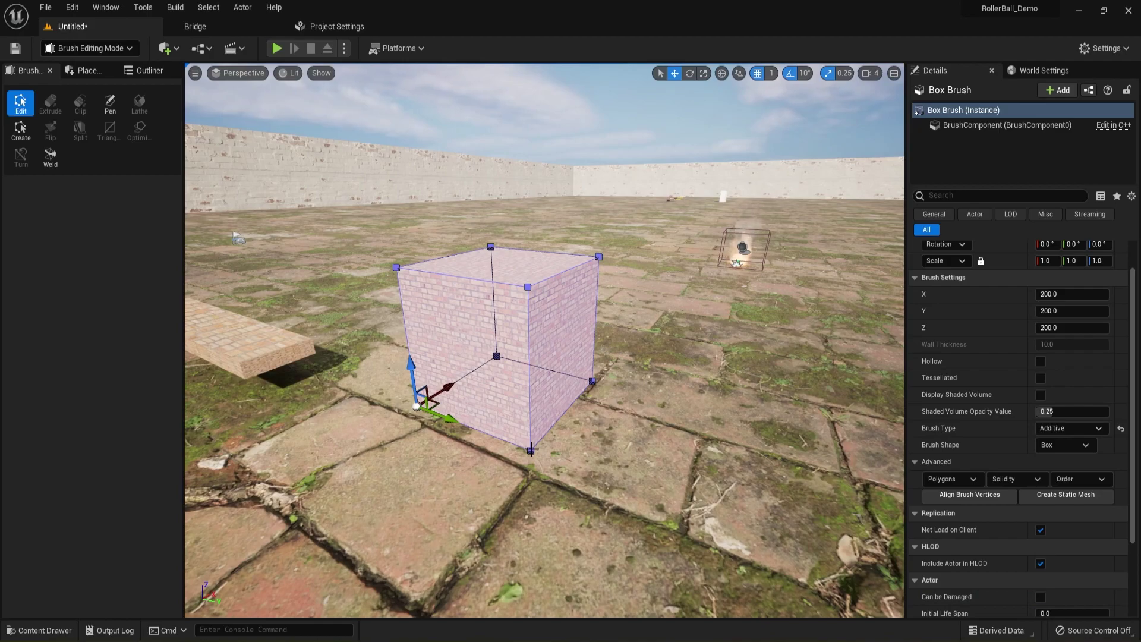
pyautogui.keyDown('ctrl'); pyautogui.click(531, 450); pyautogui.keyUp('ctrl')
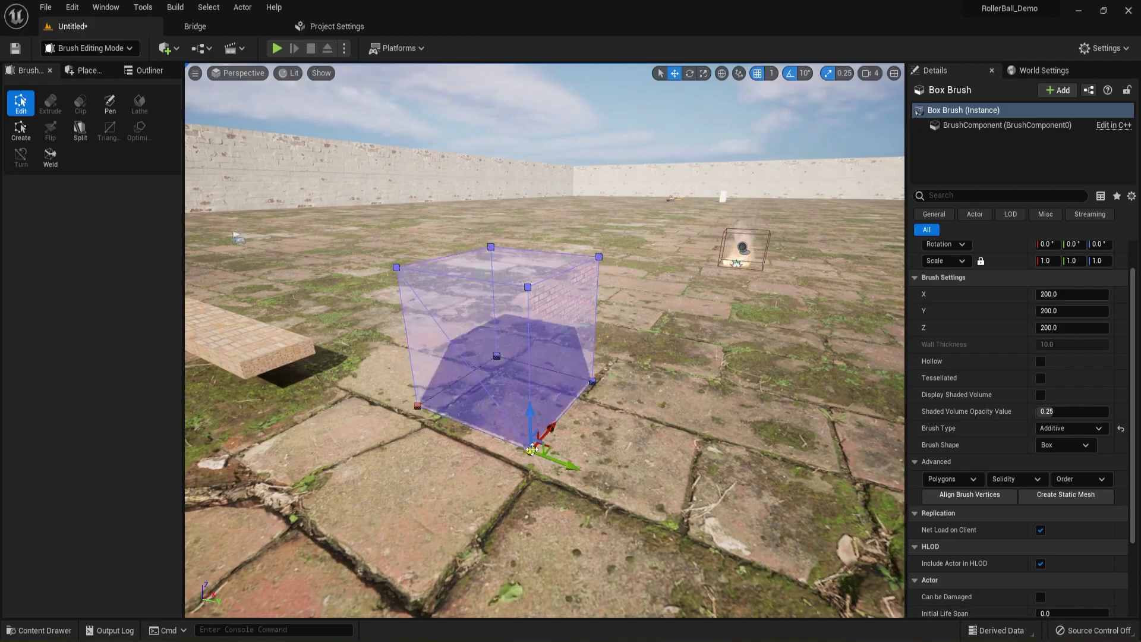
pyautogui.hotkey('ctrl', 'z')
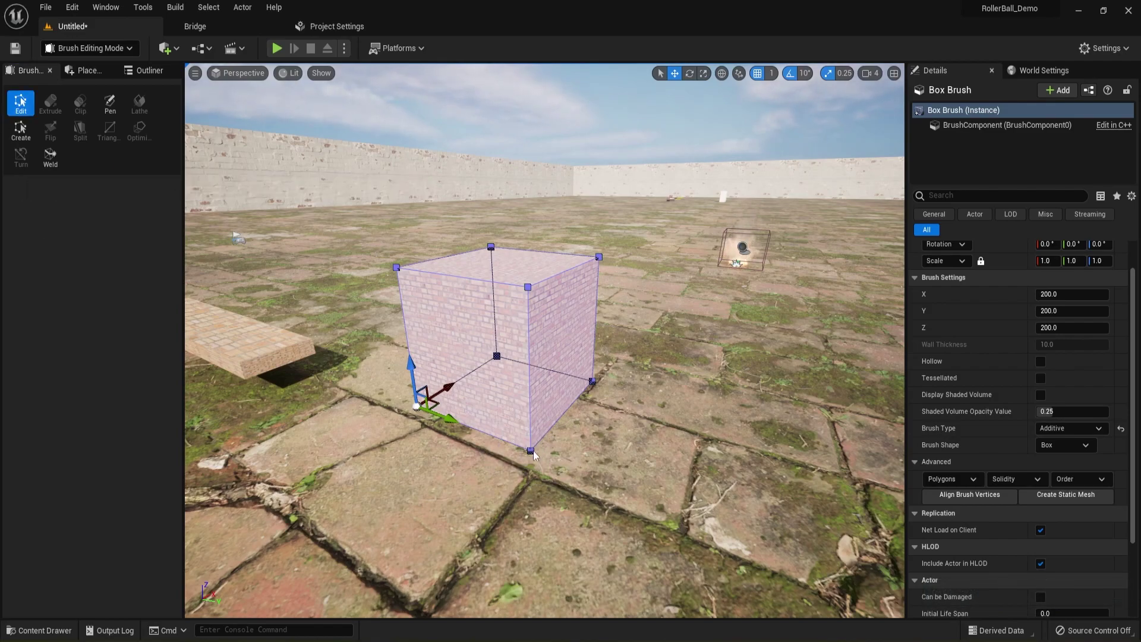
pyautogui.click(531, 451)
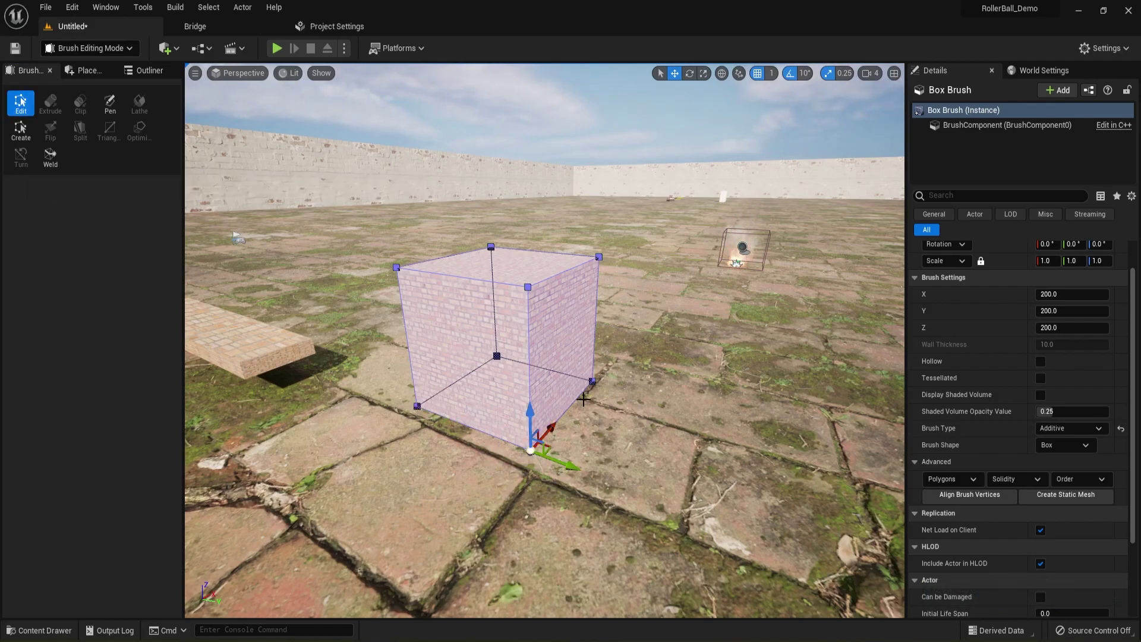
pyautogui.click(418, 407)
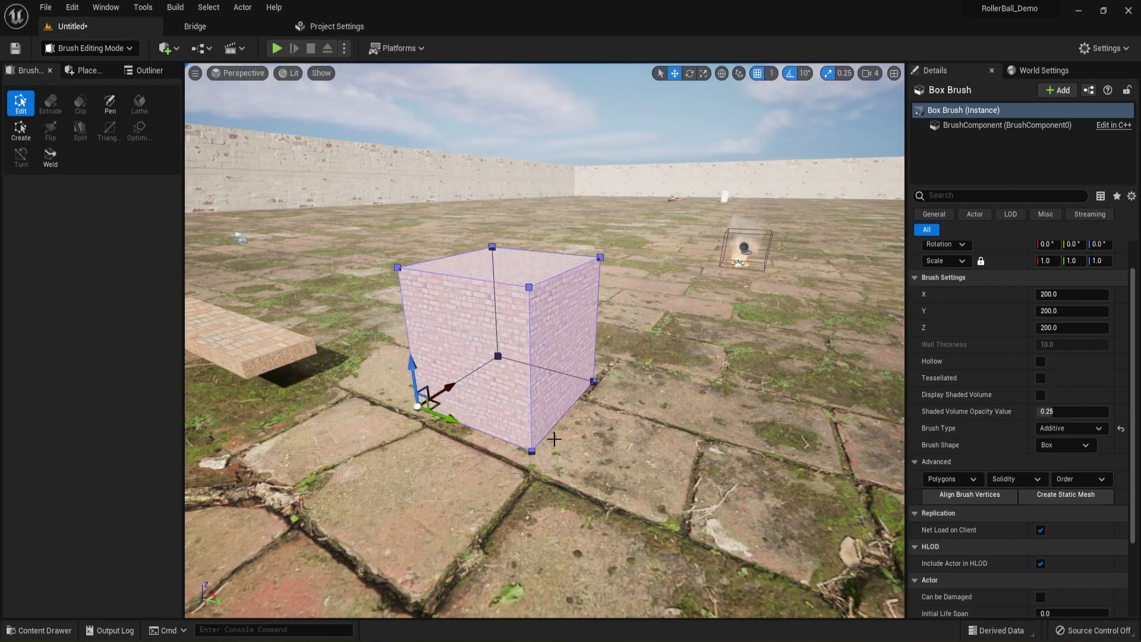
pyautogui.keyDown('ctrl'); pyautogui.click(531, 450); pyautogui.keyUp('ctrl')
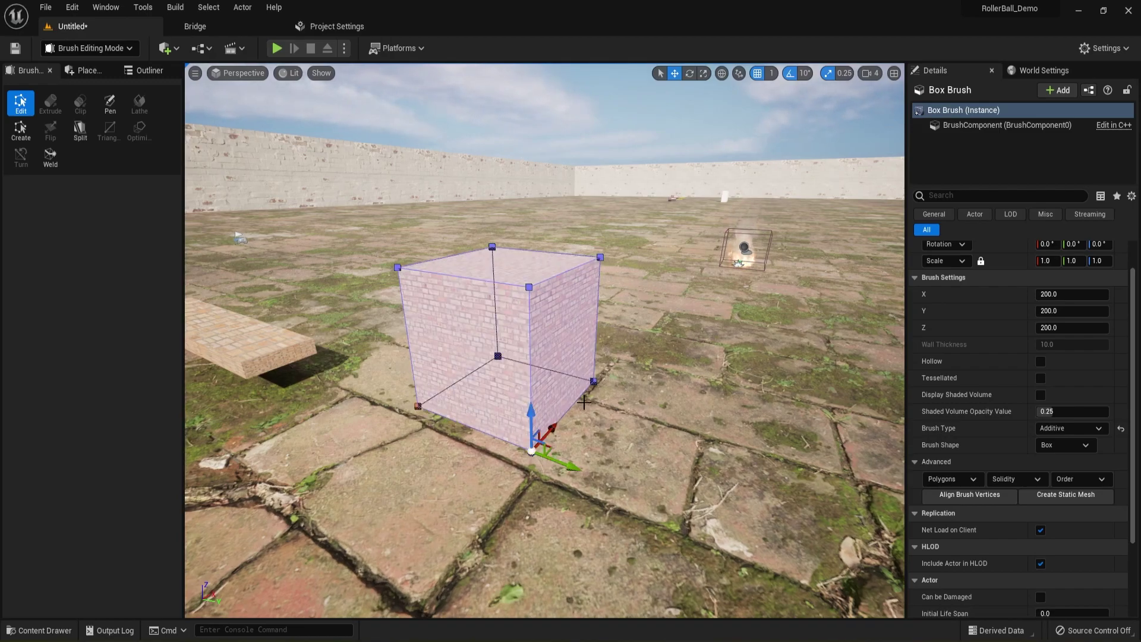
pyautogui.keyDown('ctrl'); pyautogui.click(594, 381); pyautogui.keyUp('ctrl')
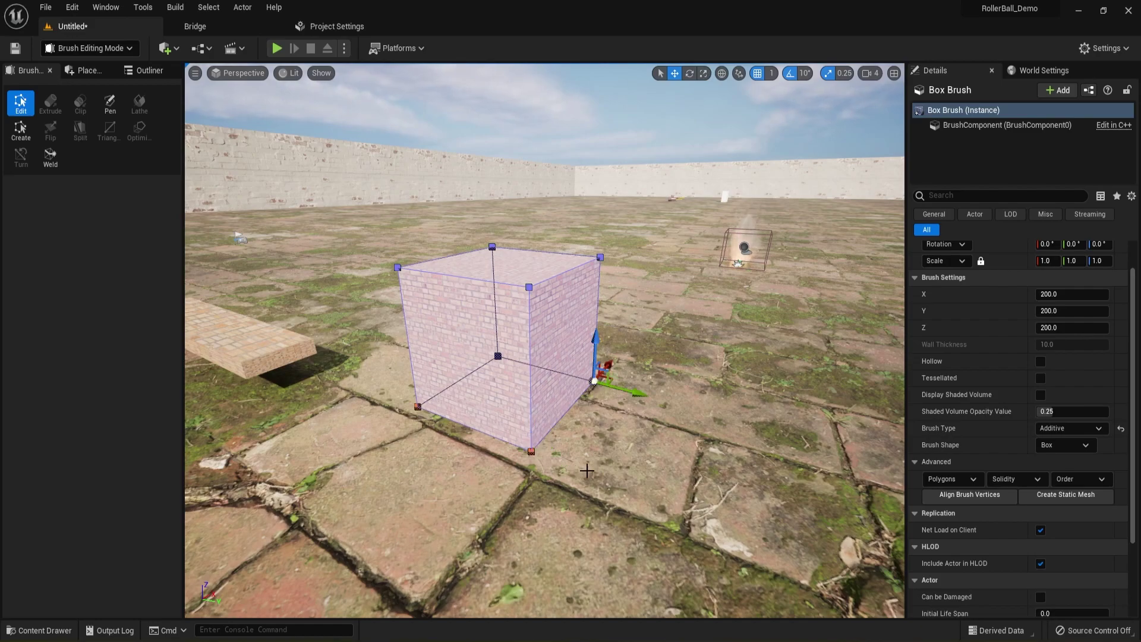
pyautogui.keyDown('alt'); pyautogui.moveTo(585, 469); pyautogui.dragTo(440, 469); pyautogui.keyUp('alt')
pyautogui.keyDown('alt'); pyautogui.moveTo(553, 355); pyautogui.dragTo(524, 354); pyautogui.keyUp('alt')
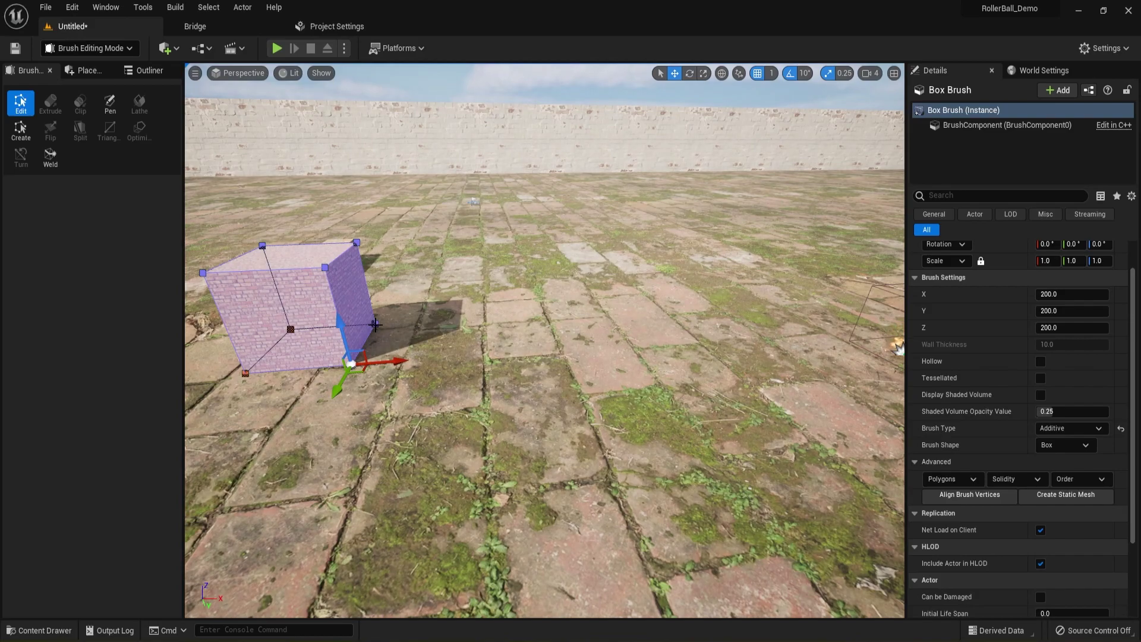
pyautogui.keyDown('ctrl'); pyautogui.click(375, 324); pyautogui.keyUp('ctrl')
pyautogui.moveTo(364, 283); pyautogui.dragTo(357, 234)
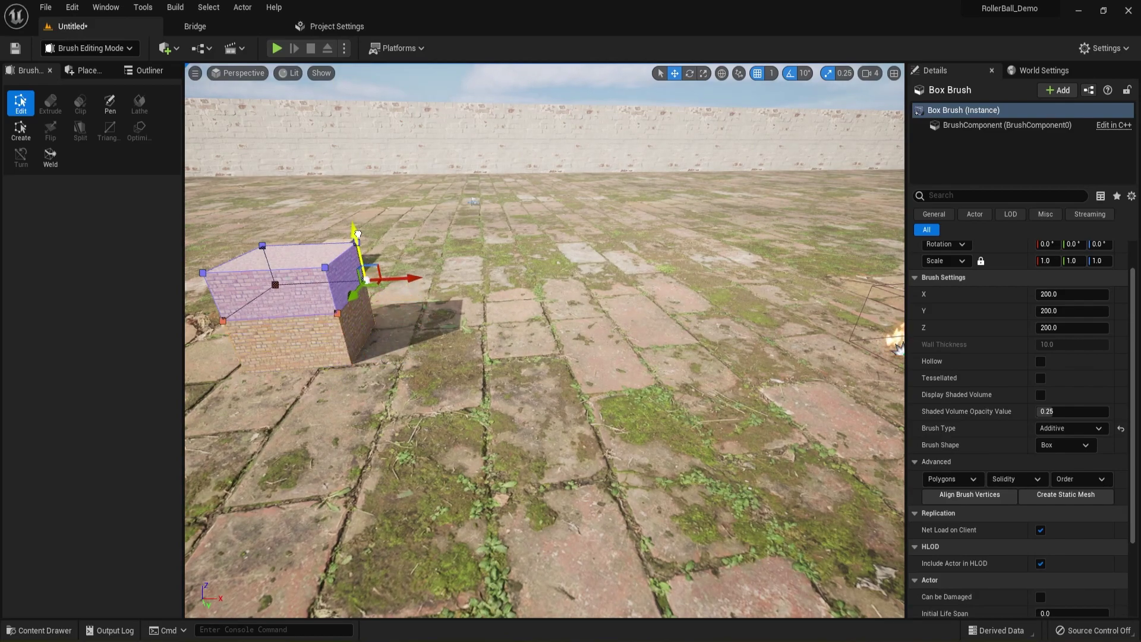
# - Examine how the brick texture maps onto the shortened box brush's sides, viewed beside the scaled slab
pyautogui.moveTo(377, 375)
pyautogui.mouseDown(button='right')
pyautogui.moveTo(464, 375)
pyautogui.moveTo(375, 383)
pyautogui.moveTo(379, 343)
pyautogui.moveTo(462, 370)
pyautogui.mouseUp(button='right')
pyautogui.press('a')
pyautogui.press('q')
pyautogui.press('w')
pyautogui.press('a')
pyautogui.moveTo(443, 504)
pyautogui.mouseDown(button='right')
pyautogui.moveTo(392, 499)
pyautogui.moveTo(442, 504)
pyautogui.moveTo(435, 484)
pyautogui.mouseUp(button='right')
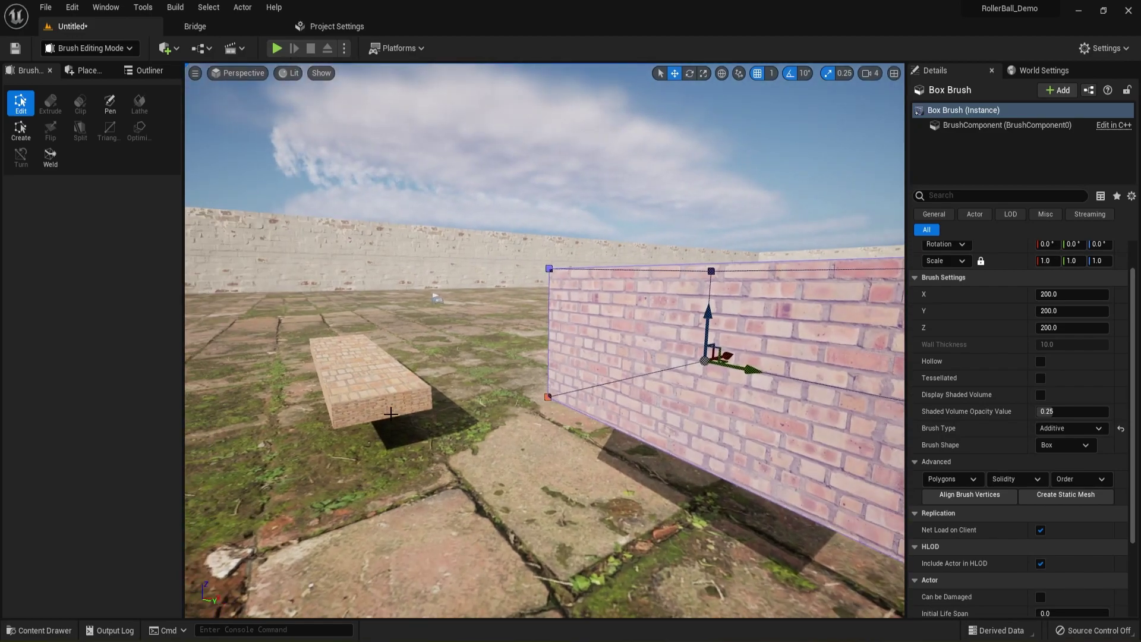
pyautogui.moveTo(395, 387); pyautogui.dragTo(451, 386, button='right')
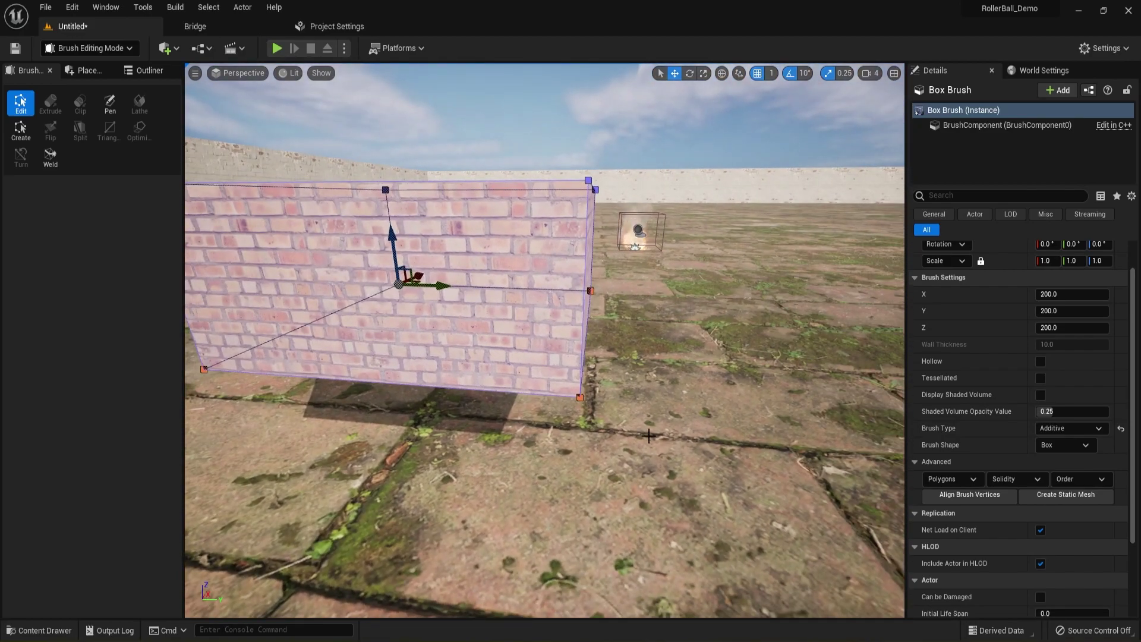
# - Undo the raising of the box brush's bottom vertices and view the brush from its corner
pyautogui.hotkey('ctrl', 'z')
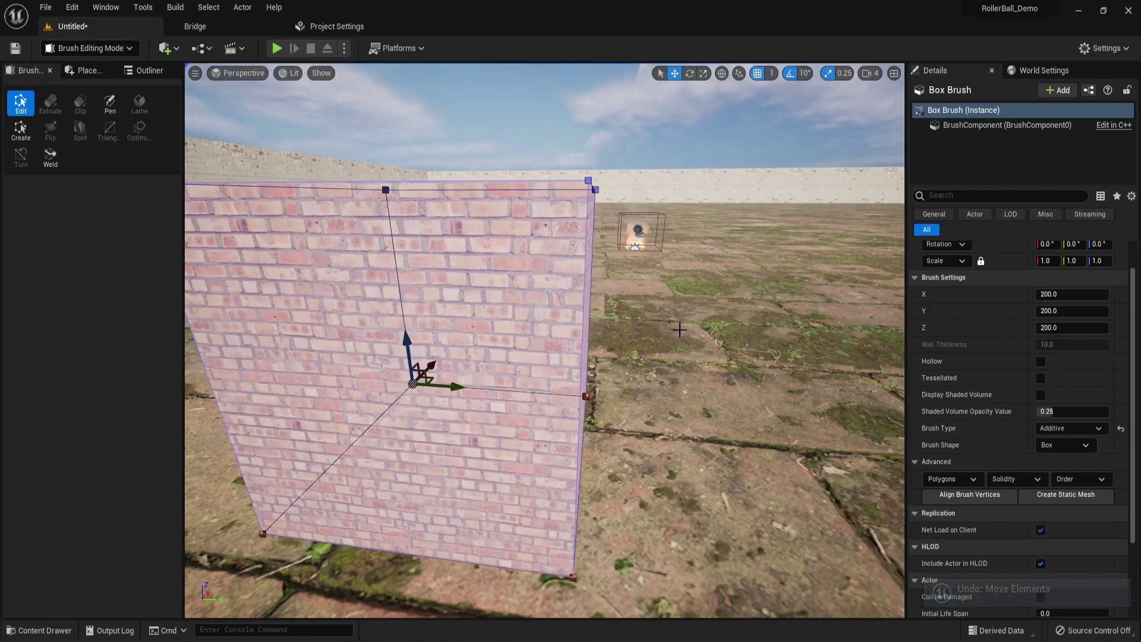
pyautogui.hotkey('ctrl', 'z')
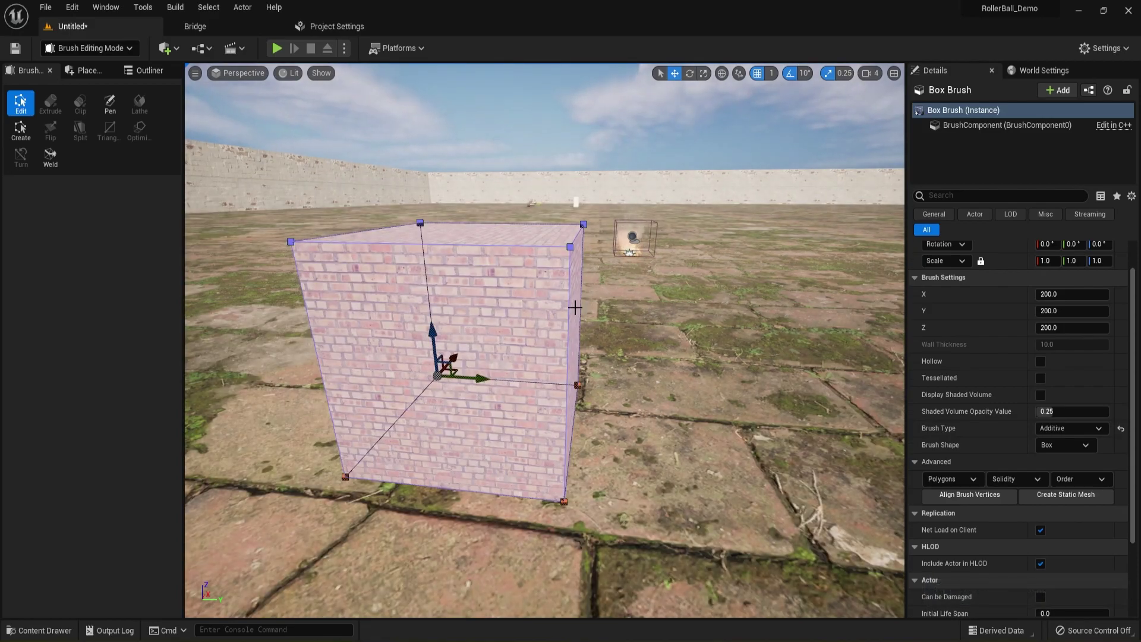
pyautogui.moveTo(739, 327); pyautogui.dragTo(596, 325, button='right')
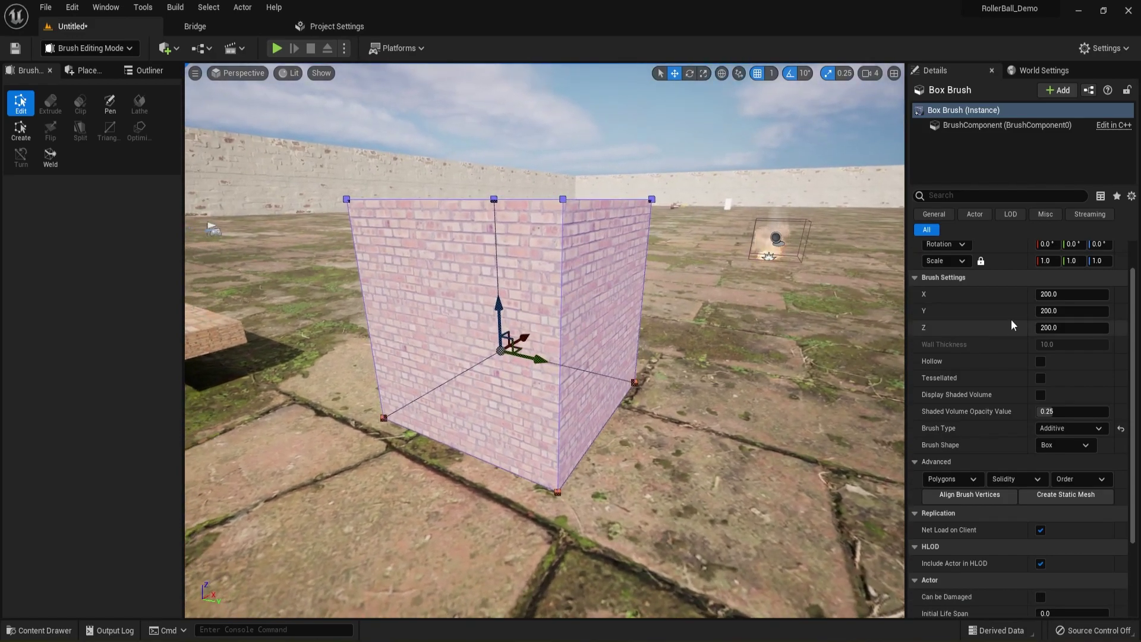
# - Inspect the box brush's transform values and its X, Y and Z size settings
pyautogui.scroll(1, 981, 297)
pyautogui.click(981, 298)
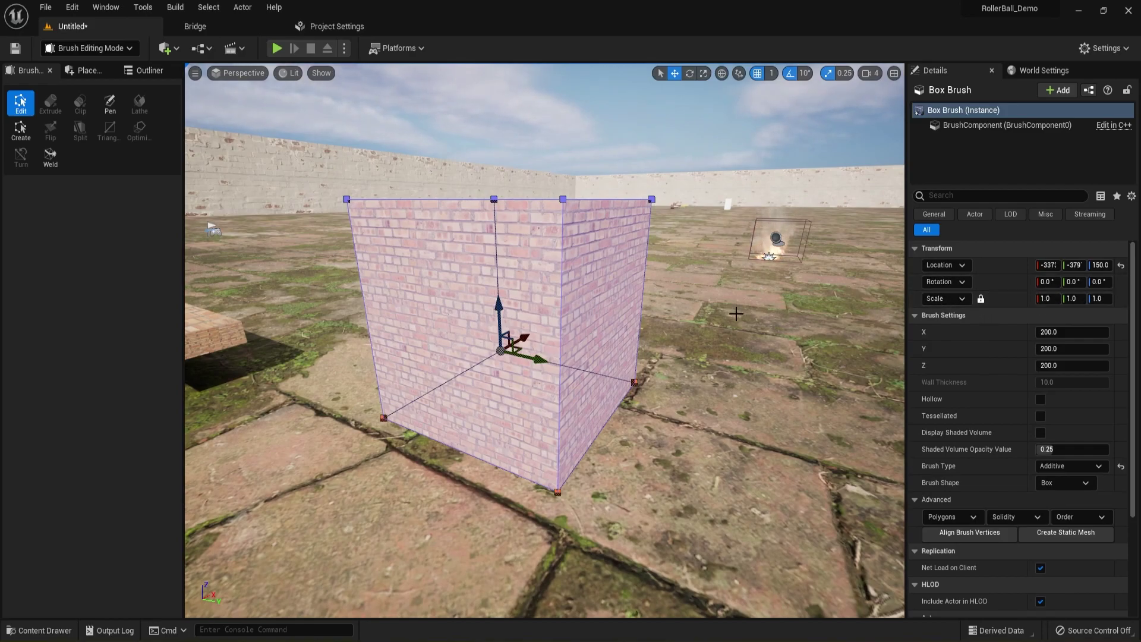
pyautogui.press('r')
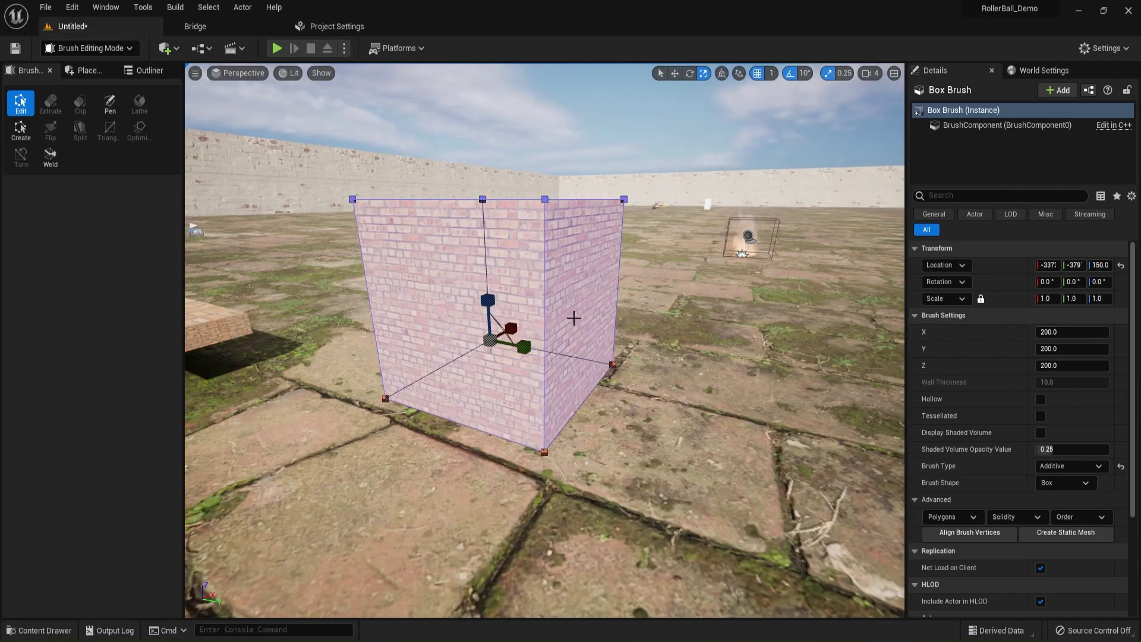
pyautogui.press('w')
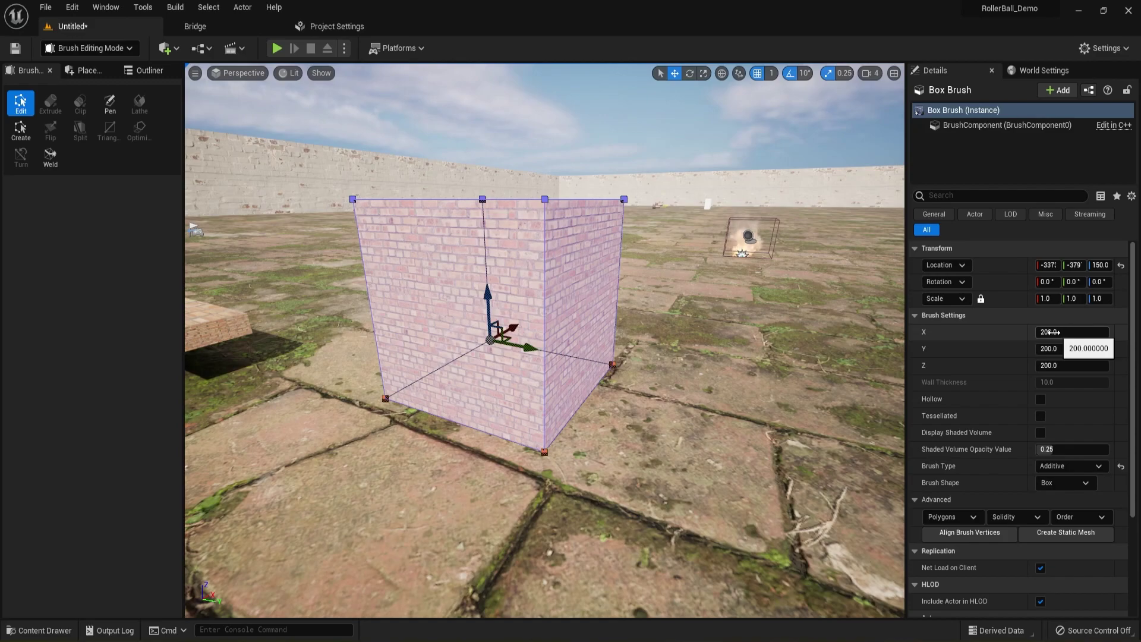
# - Stretch the box brush to about 581 in Y and set its Z size to 45, keeping X at 200
pyautogui.moveTo(1049, 333); pyautogui.dragTo(1106, 332)
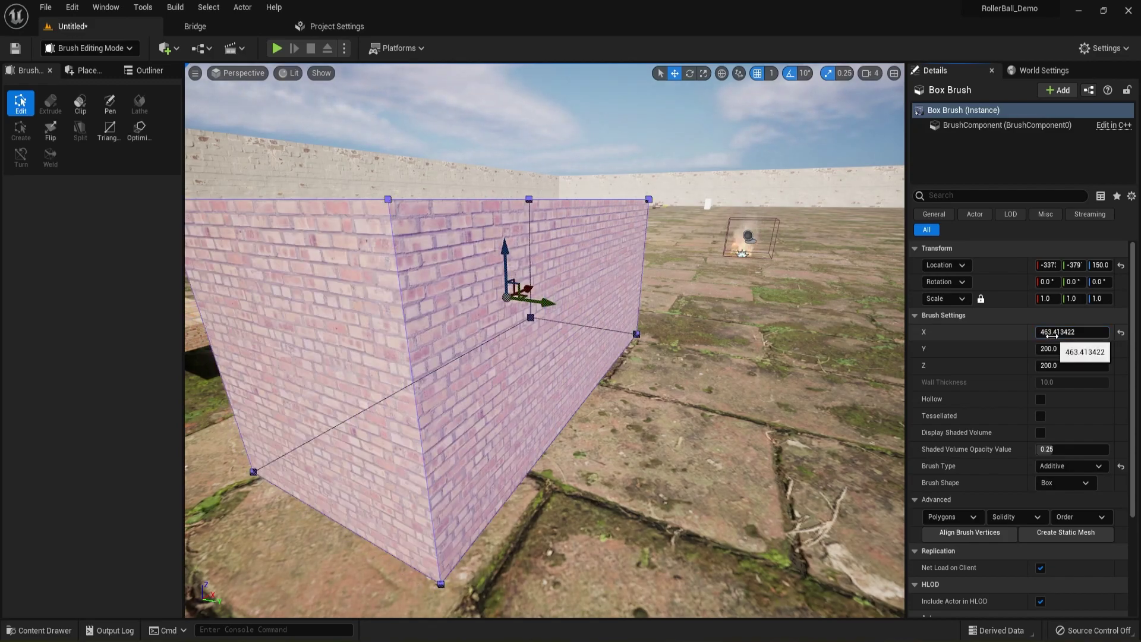
pyautogui.hotkey('ctrl', 'z')
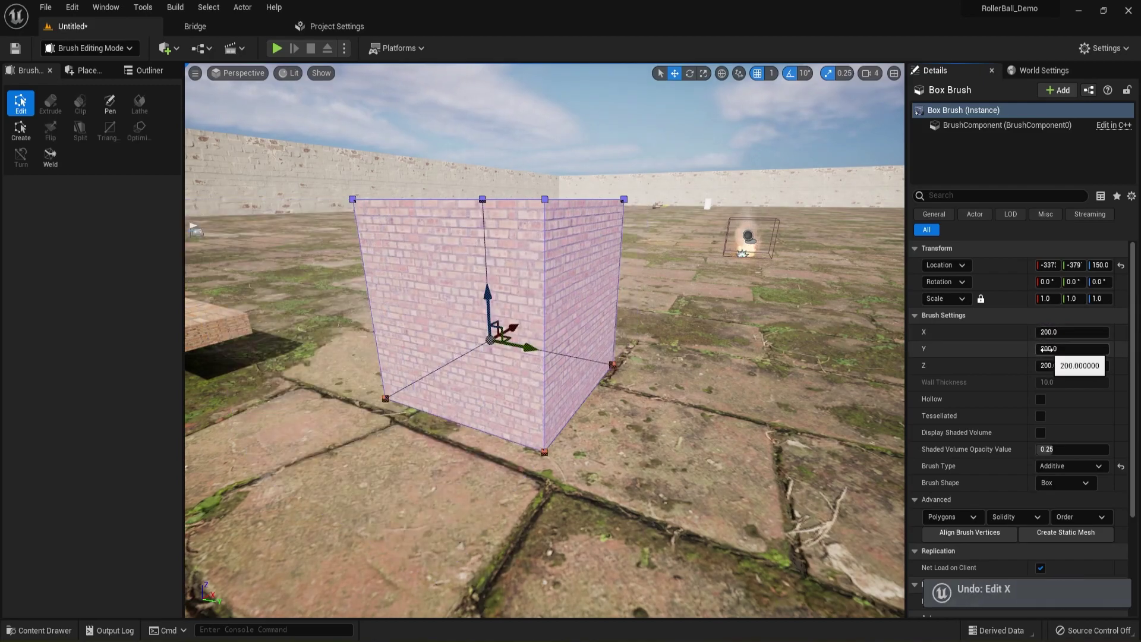
pyautogui.moveTo(1060, 349); pyautogui.dragTo(1109, 348)
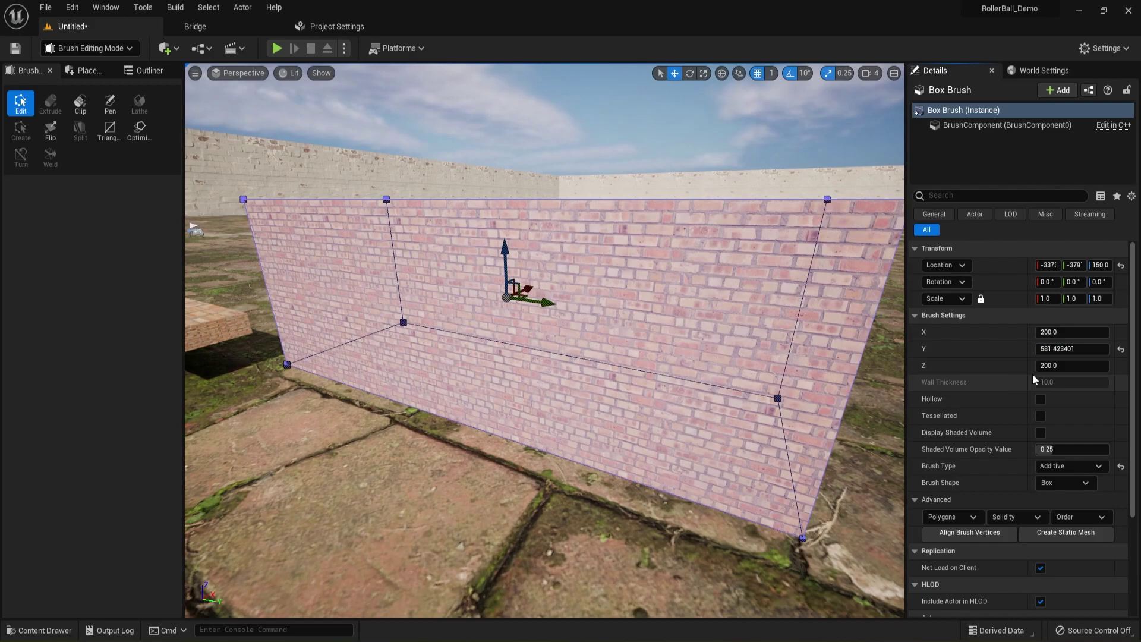
pyautogui.click(1047, 366)
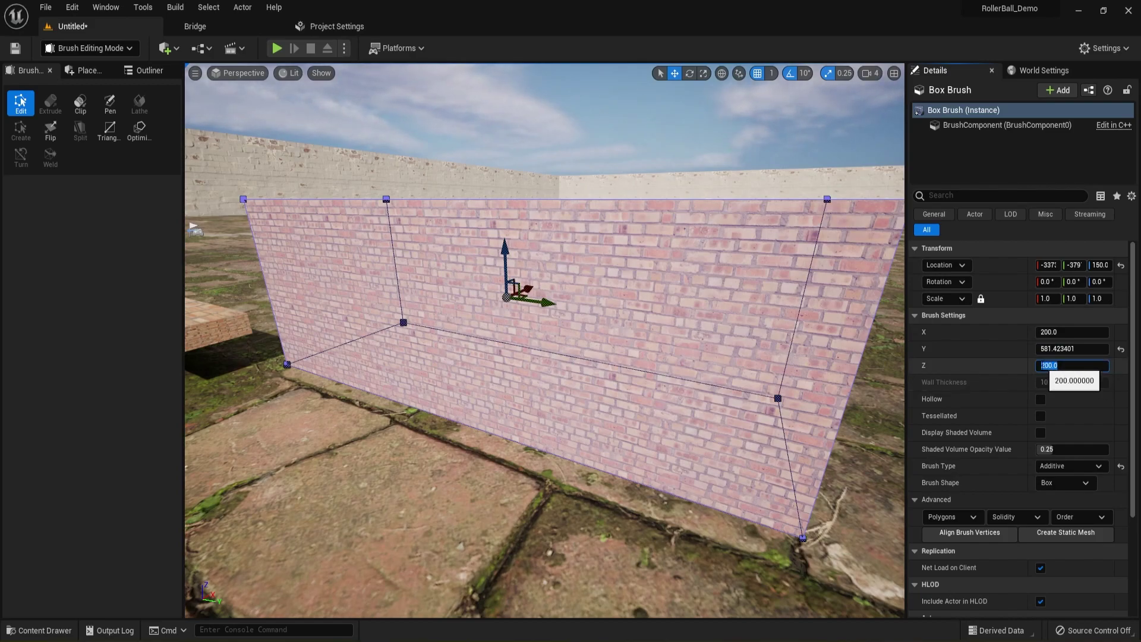
pyautogui.write('45')
pyautogui.press('Return')
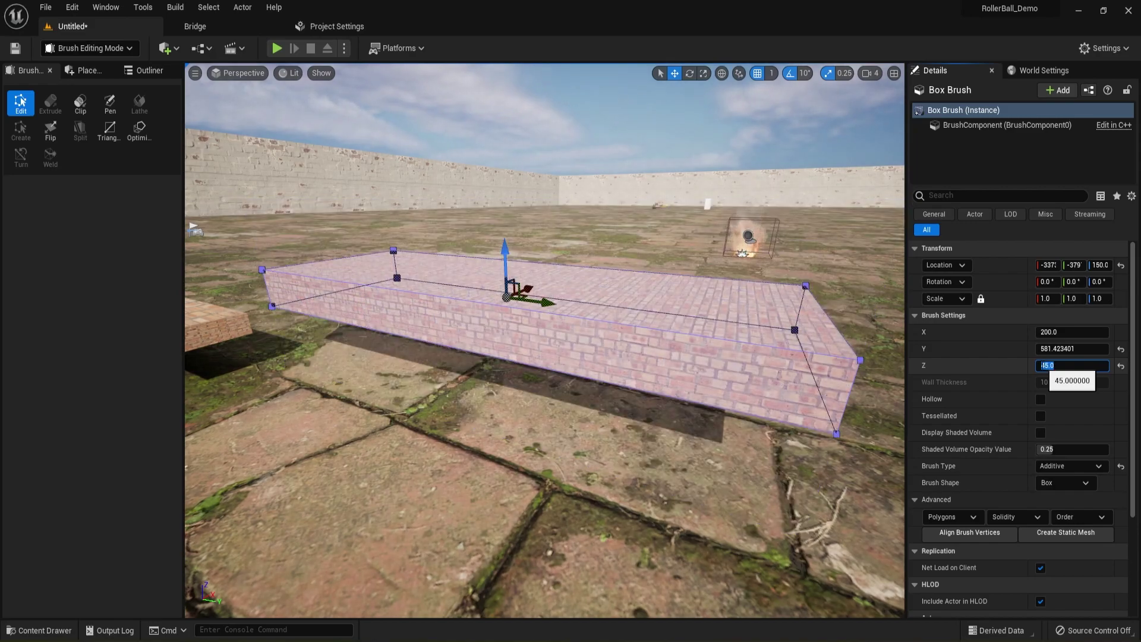
# - Examine the flattened box brush and its brick texture from several angles above the floor
pyautogui.press('q')
pyautogui.moveTo(623, 359)
pyautogui.mouseDown(button='right')
pyautogui.moveTo(494, 360)
pyautogui.moveTo(499, 372)
pyautogui.moveTo(606, 387)
pyautogui.mouseUp(button='right')
pyautogui.press('e')
pyautogui.press('a')
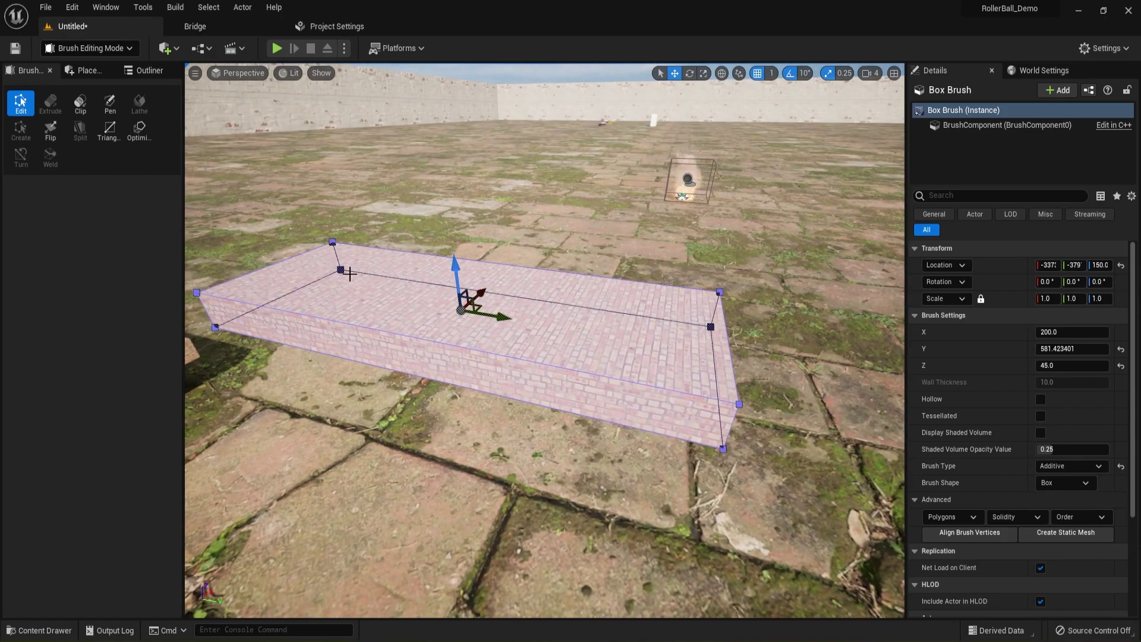
pyautogui.press('a')
pyautogui.moveTo(544, 340)
pyautogui.mouseDown(button='right')
pyautogui.moveTo(544, 315)
pyautogui.moveTo(701, 380)
pyautogui.moveTo(737, 410)
pyautogui.mouseUp(button='right')
pyautogui.press('e')
pyautogui.press('q')
pyautogui.press('w')
pyautogui.moveTo(482, 399)
pyautogui.mouseDown(button='right')
pyautogui.moveTo(435, 423)
pyautogui.moveTo(381, 399)
pyautogui.mouseUp(button='right')
pyautogui.press('e')
pyautogui.scroll(-5, 416, 368)
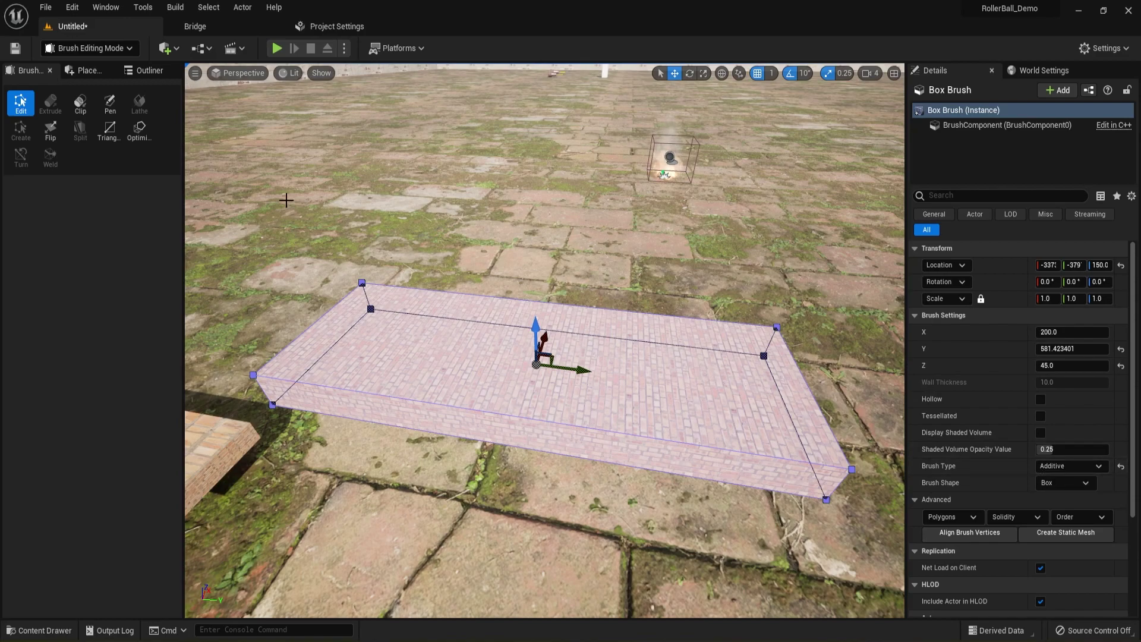
# - Return to Select mode and place a second box geometry brush on top of the brick slab
pyautogui.click(136, 50)
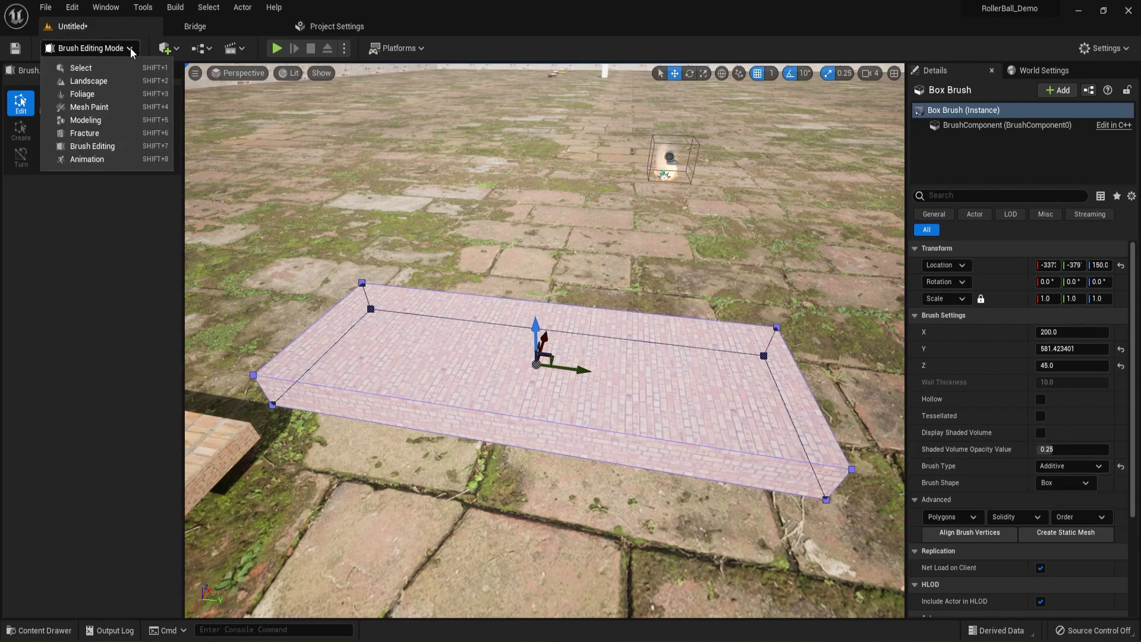
pyautogui.click(89, 63)
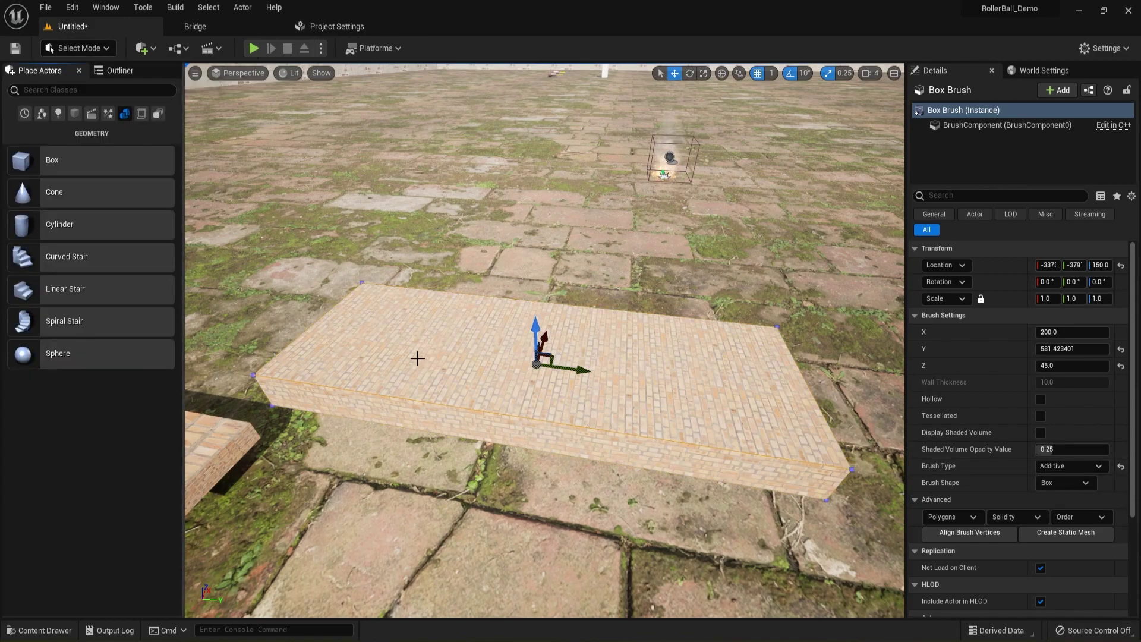
pyautogui.moveTo(71, 160)
pyautogui.mouseDown()
pyautogui.moveTo(328, 320)
pyautogui.moveTo(461, 351)
pyautogui.moveTo(489, 343)
pyautogui.mouseUp()
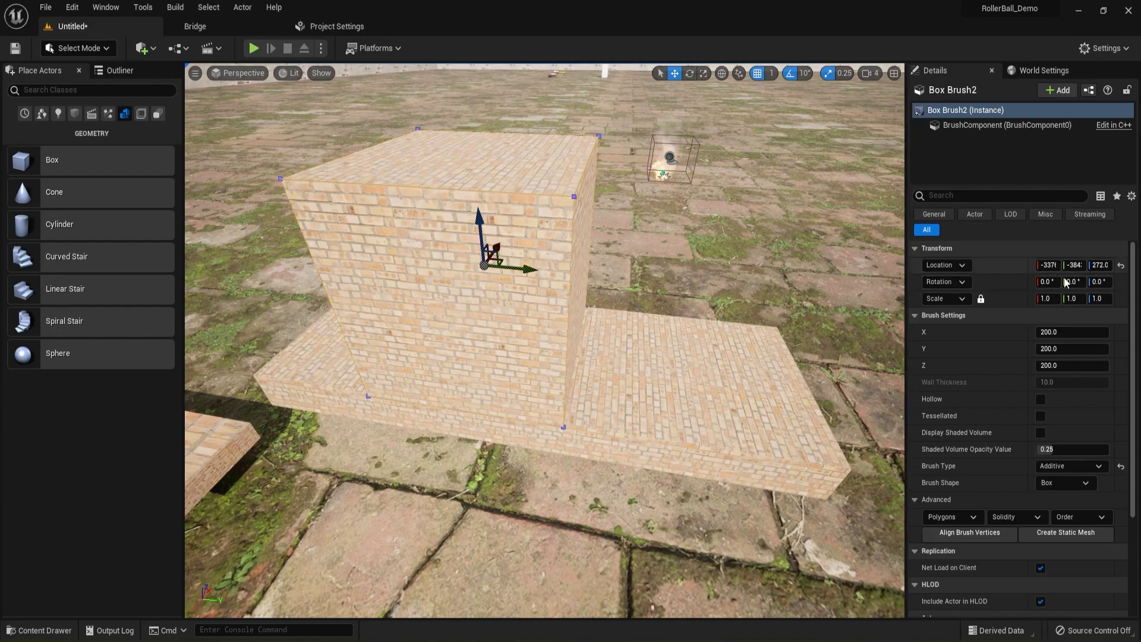
# - Try the second box brush as a thin wall, first with X at 30, then with X at 200 and Y at 30
pyautogui.click(1053, 334)
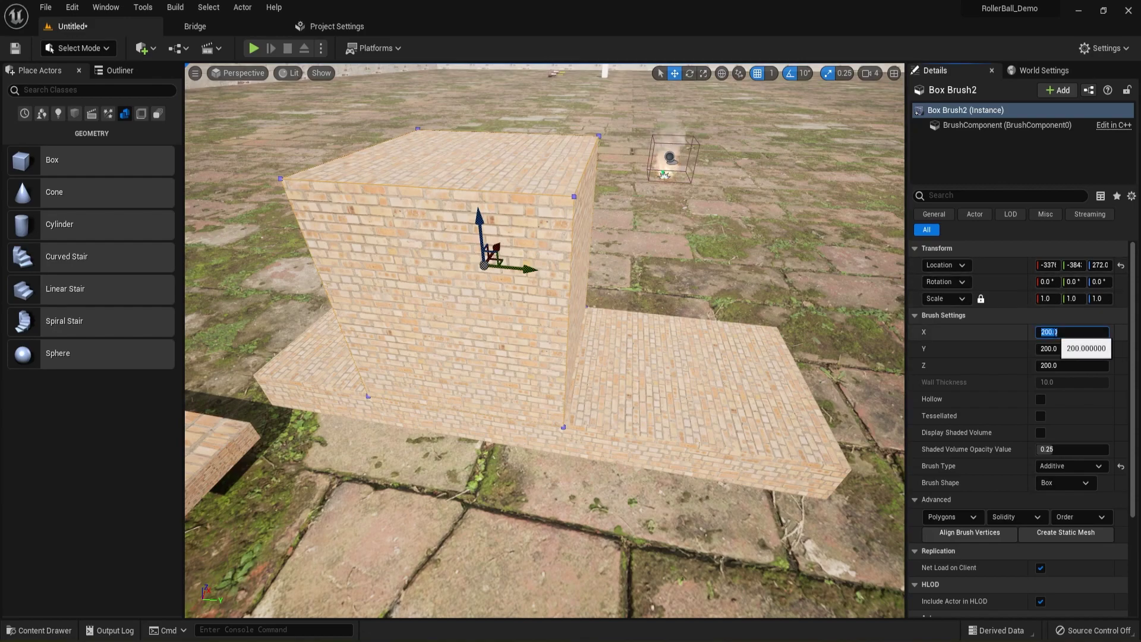
pyautogui.press('Tab')
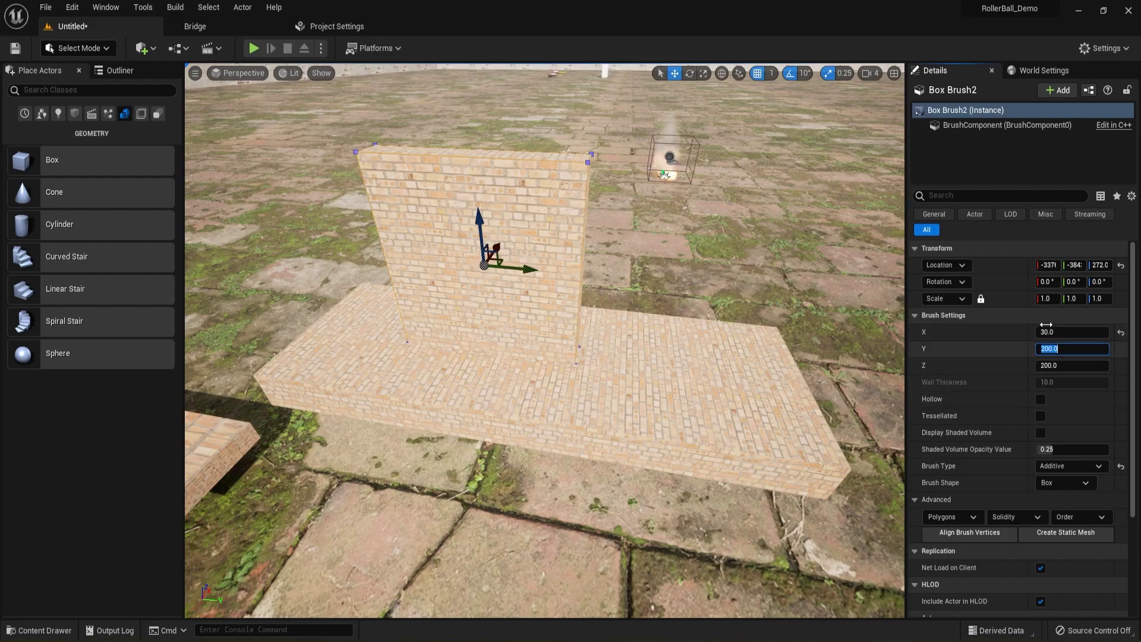
pyautogui.click(1047, 331)
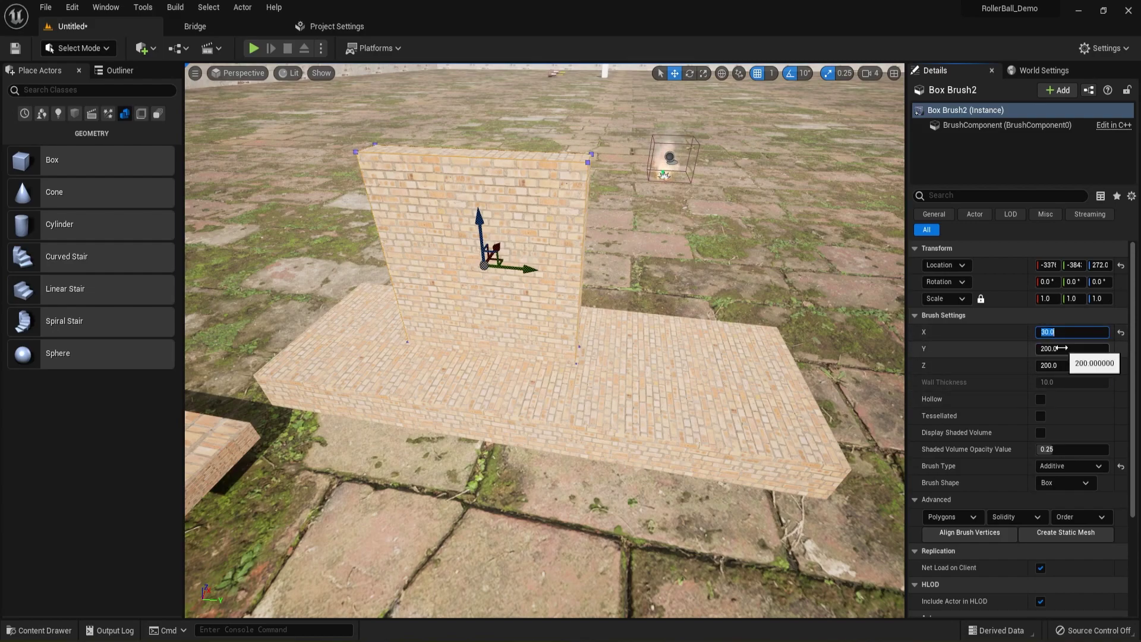
pyautogui.write('200')
pyautogui.press('Tab')
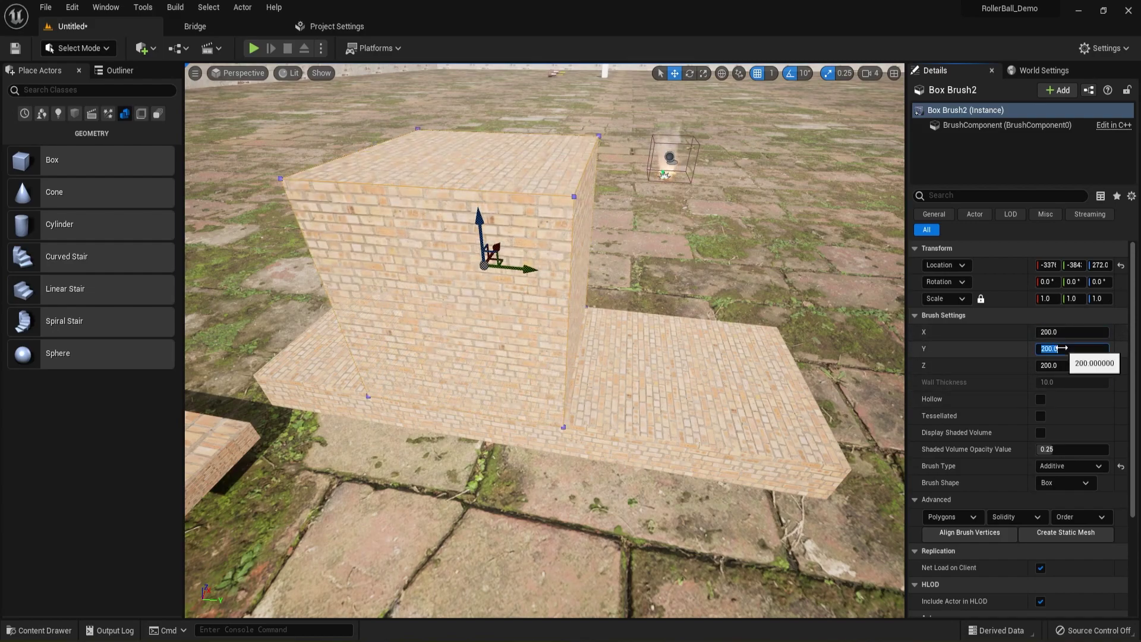
pyautogui.write('30')
pyautogui.press('Tab')
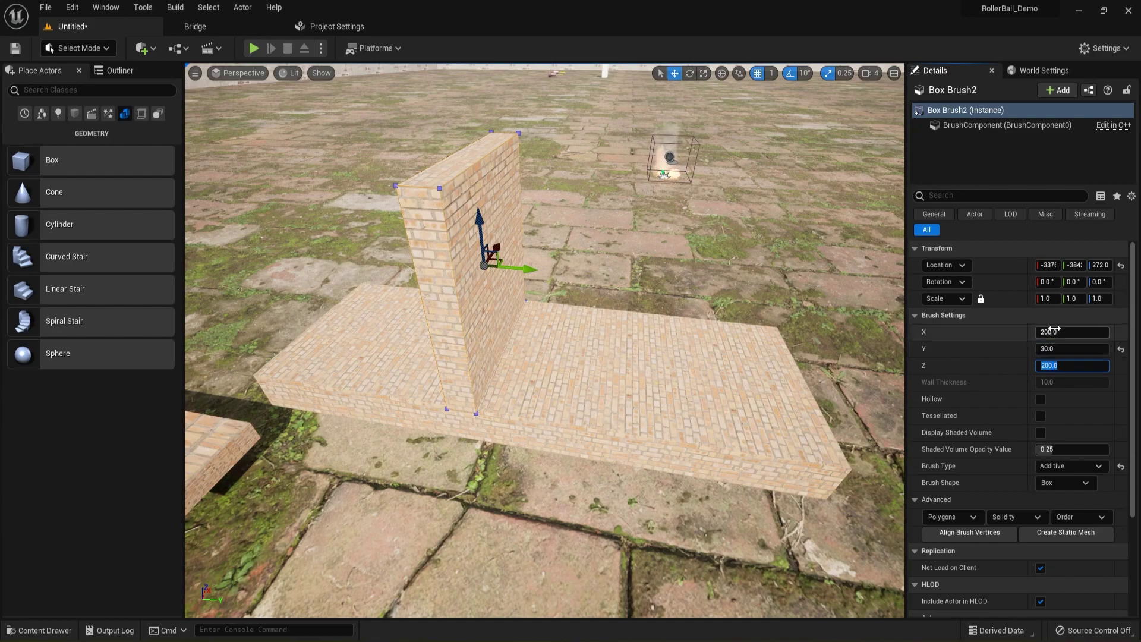
# - Resize the second box brush to about 86 in X and 99 in Y, and set its Z size to 50
pyautogui.moveTo(1047, 332)
pyautogui.mouseDown()
pyautogui.moveTo(1031, 331)
pyautogui.moveTo(1061, 348)
pyautogui.moveTo(1040, 333)
pyautogui.mouseUp()
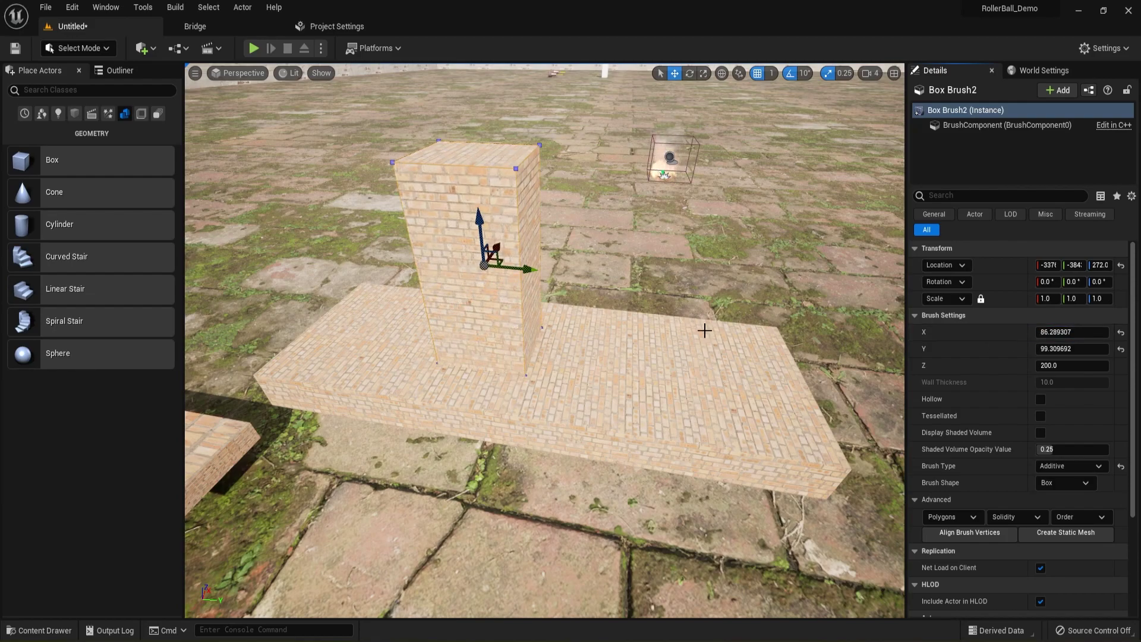
pyautogui.moveTo(1050, 365); pyautogui.dragTo(1049, 366)
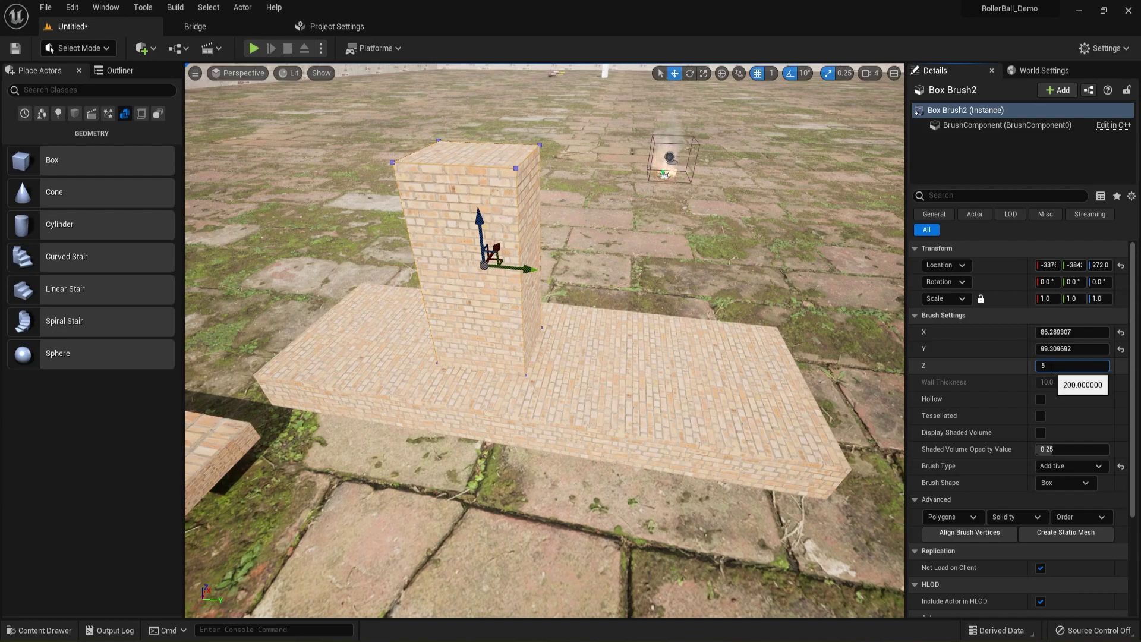
pyautogui.write('50')
pyautogui.press('Return')
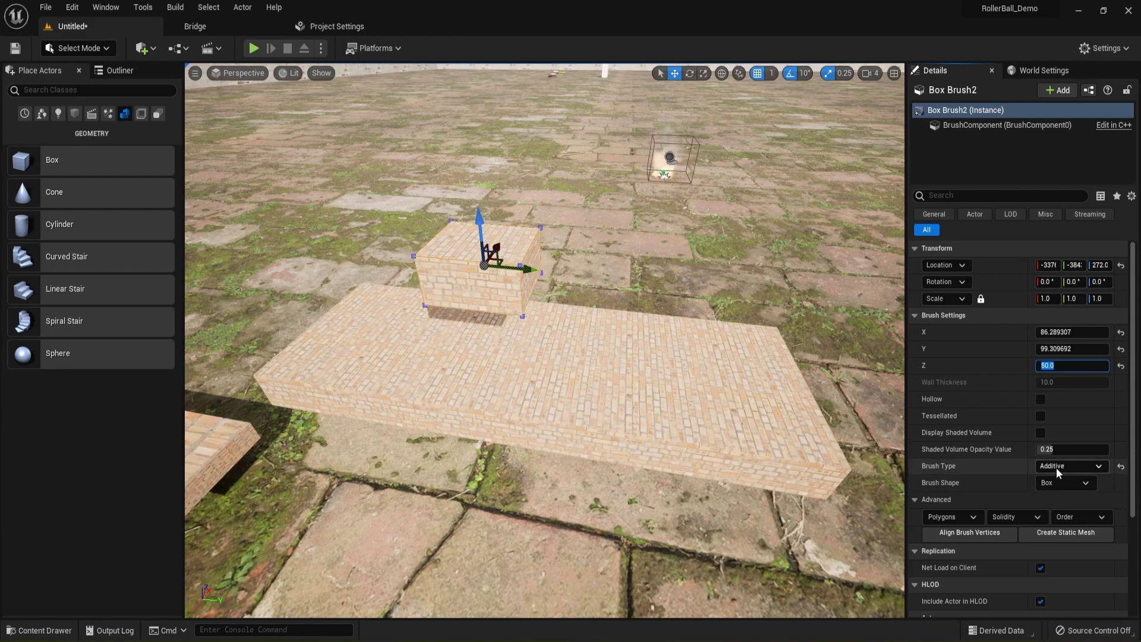
# - Change the second box brush's type to Subtractive and lower it into the slab to cut a hole near the front edge
pyautogui.click(1095, 468)
pyautogui.click(1079, 491)
pyautogui.click(1080, 495)
pyautogui.moveTo(479, 233)
pyautogui.mouseDown()
pyautogui.moveTo(518, 311)
pyautogui.moveTo(478, 325)
pyautogui.moveTo(481, 344)
pyautogui.mouseUp()
pyautogui.moveTo(480, 343)
pyautogui.mouseDown(button='right')
pyautogui.moveTo(439, 375)
pyautogui.moveTo(416, 344)
pyautogui.moveTo(474, 428)
pyautogui.mouseUp(button='right')
pyautogui.press('w')
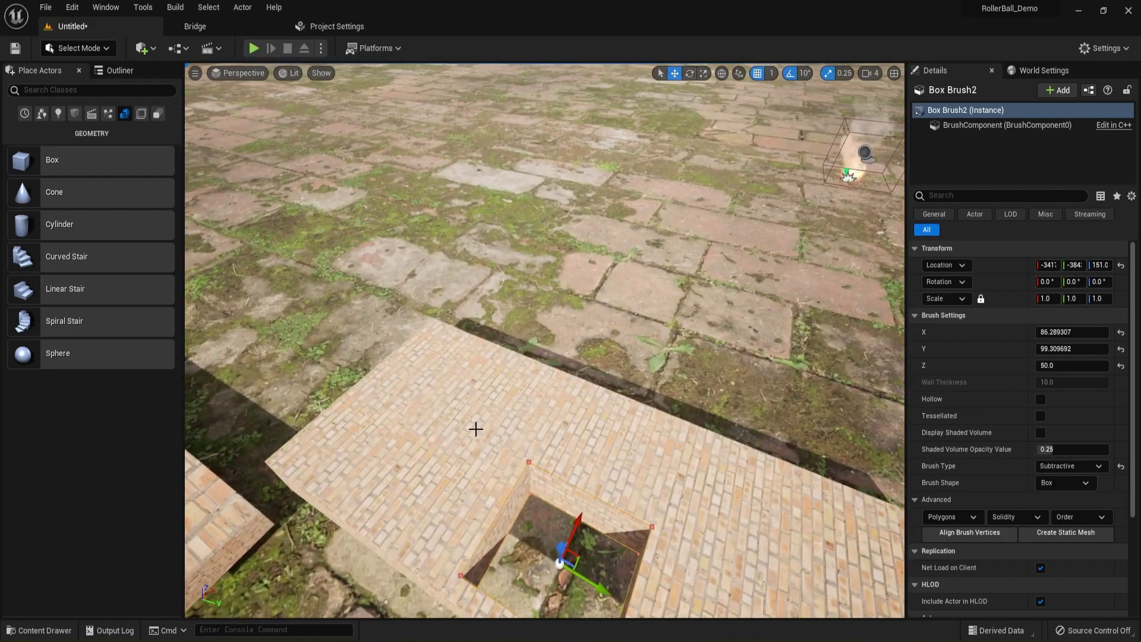
# - Set the subtractive box brush's X size to 90 and its Y size to 110
pyautogui.scroll(-6, 479, 434)
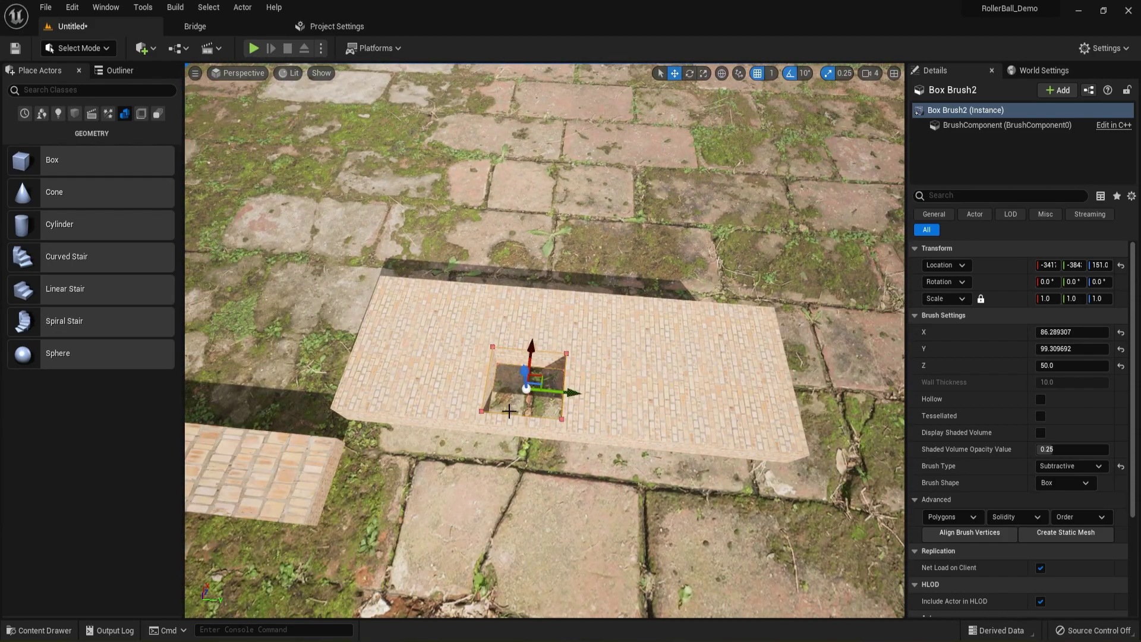
pyautogui.scroll(-3, 509, 411)
pyautogui.moveTo(488, 439); pyautogui.dragTo(487, 439, button='right')
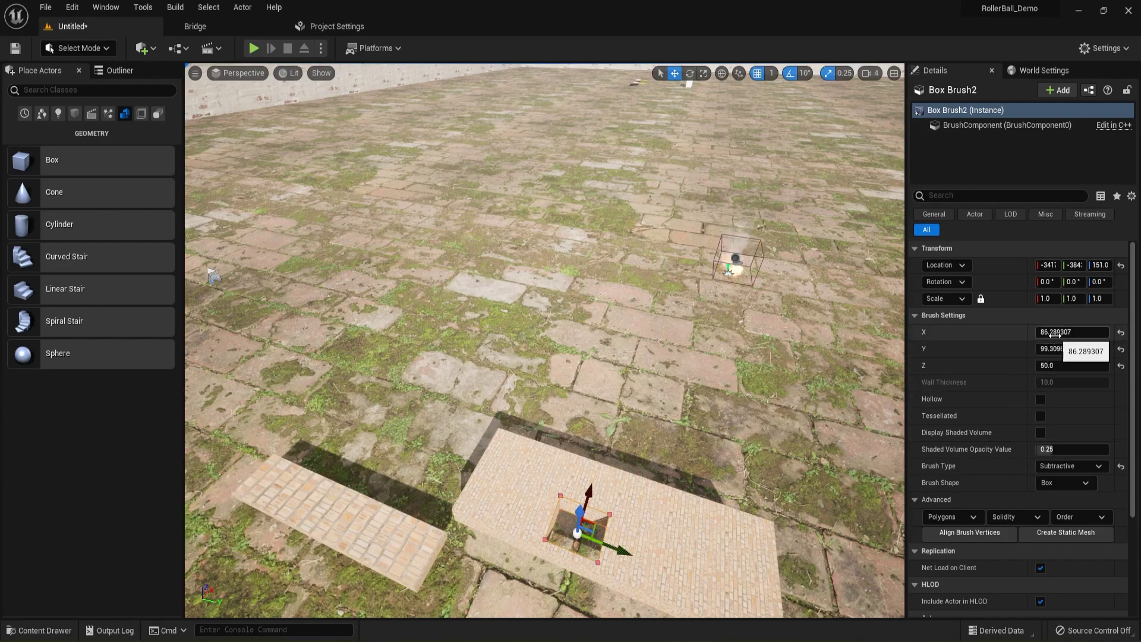
pyautogui.press('Tab')
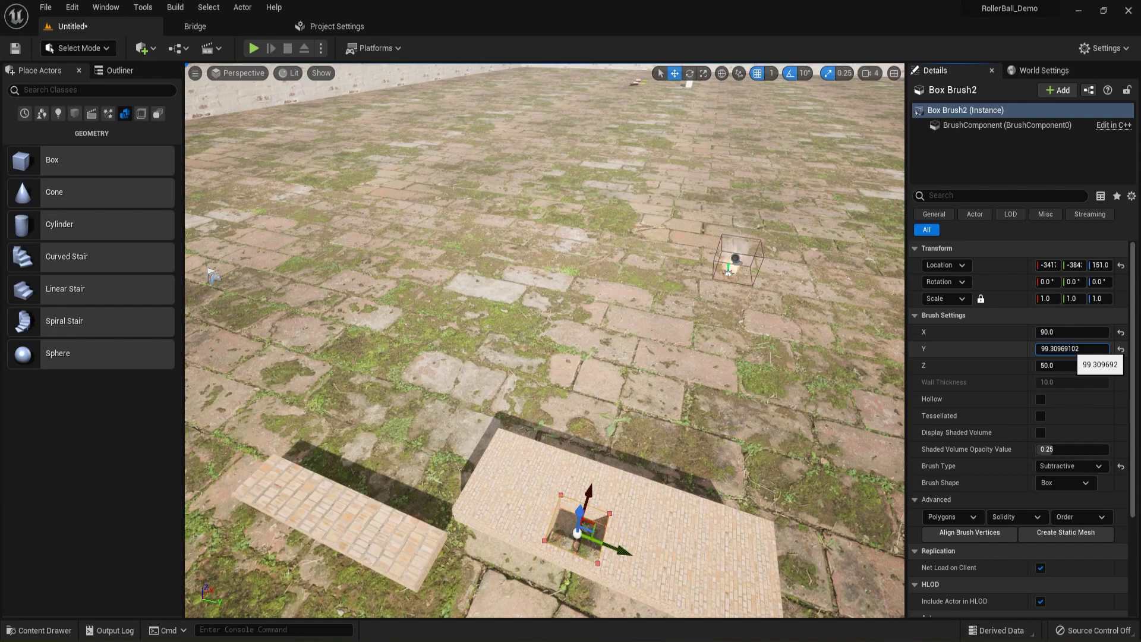
pyautogui.click(1080, 349)
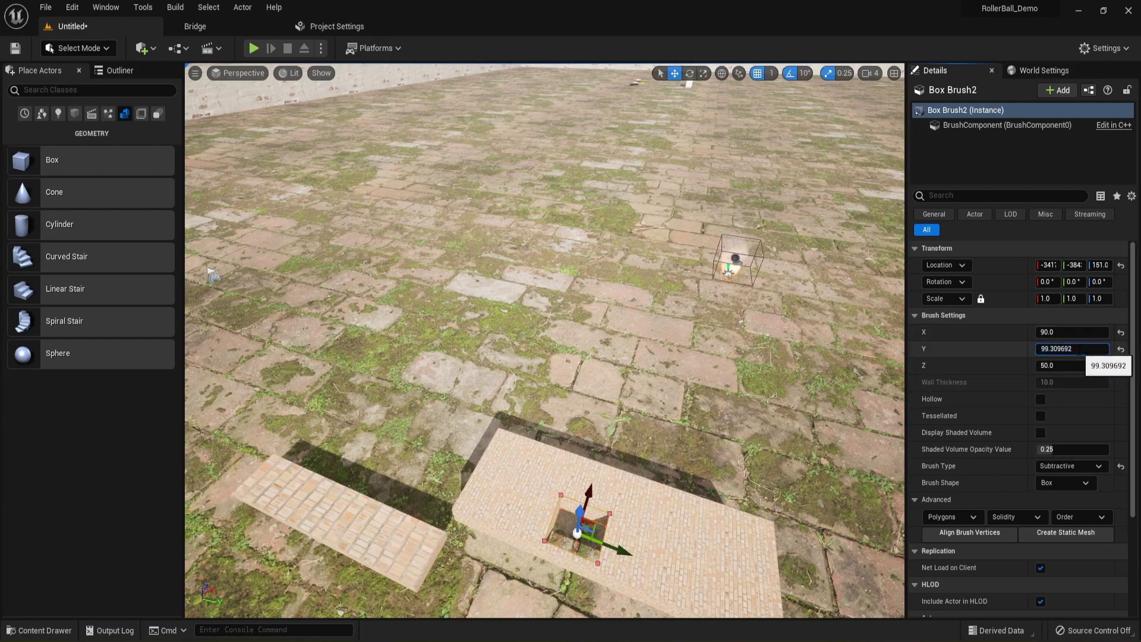
pyautogui.write('110')
pyautogui.press('Return')
# - Examine the hole cut in the slab from above and from a lower angle
pyautogui.scroll(2, 564, 489)
pyautogui.scroll(1, 564, 489)
pyautogui.moveTo(565, 509); pyautogui.dragTo(499, 571, button='right')
pyautogui.moveTo(562, 348); pyautogui.dragTo(639, 376, button='right')
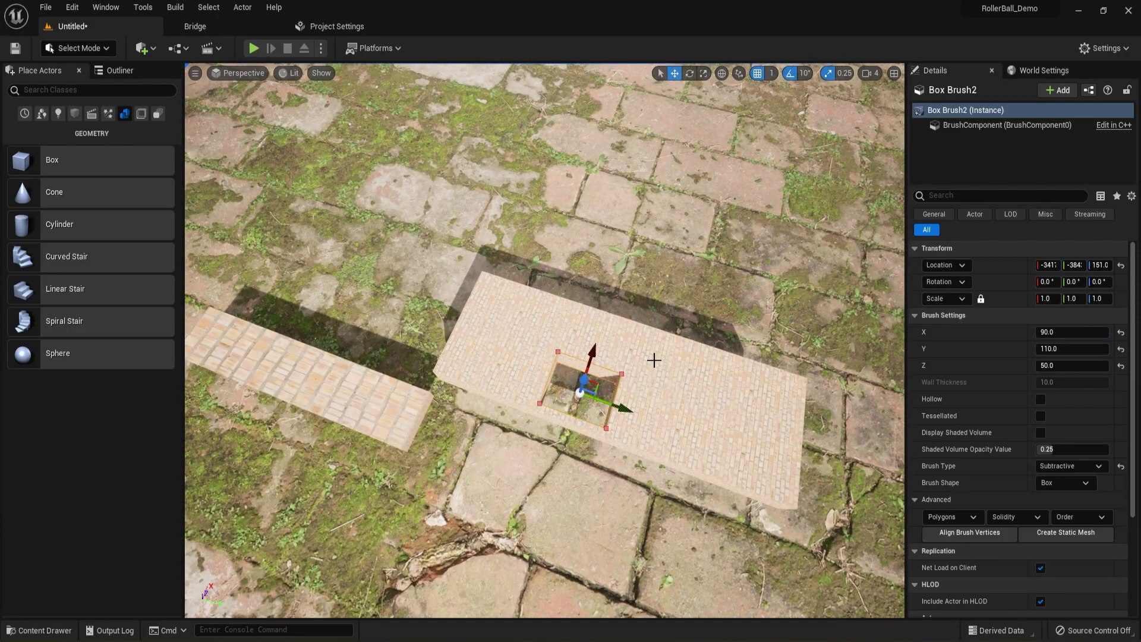
pyautogui.moveTo(465, 439)
pyautogui.mouseDown(button='right')
pyautogui.moveTo(457, 362)
pyautogui.moveTo(473, 380)
pyautogui.moveTo(479, 438)
pyautogui.mouseUp(button='right')
pyautogui.press('w')
pyautogui.scroll(-5, 463, 438)
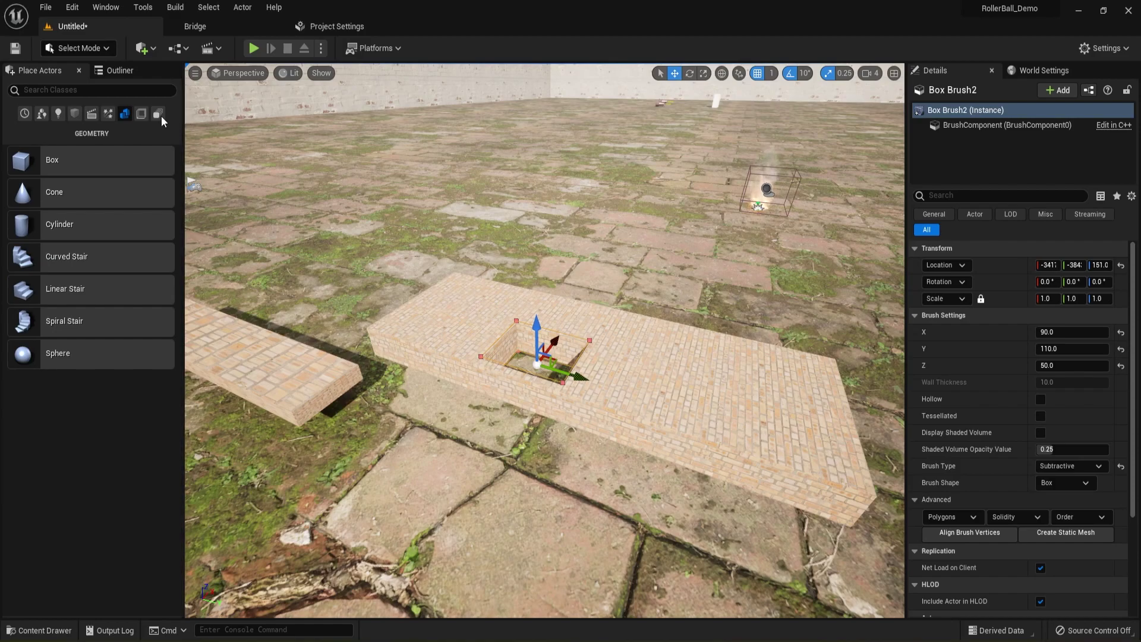
# - Create a folder named Models in the project's Content folder and open it
pyautogui.click(52, 629)
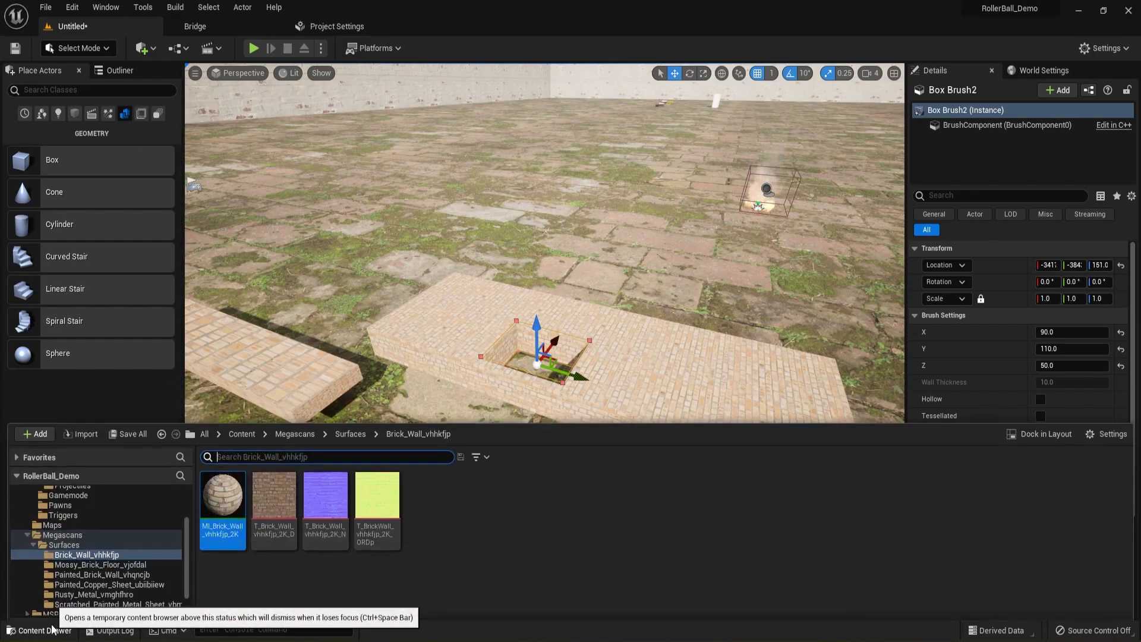
pyautogui.click(241, 418)
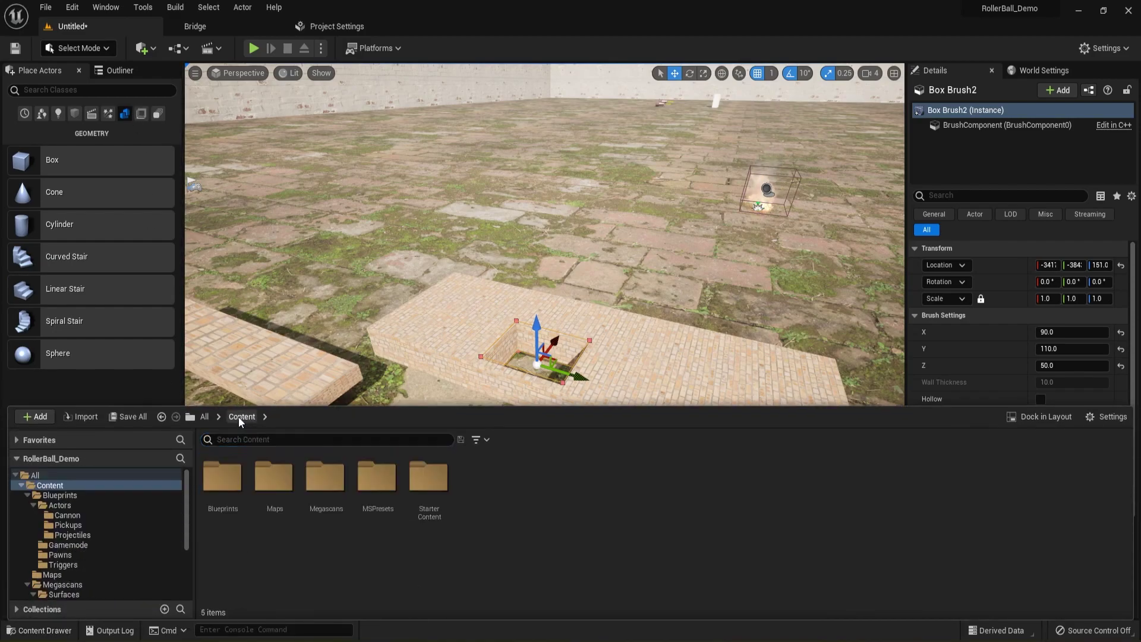
pyautogui.rightClick(547, 494)
pyautogui.moveTo(566, 304)
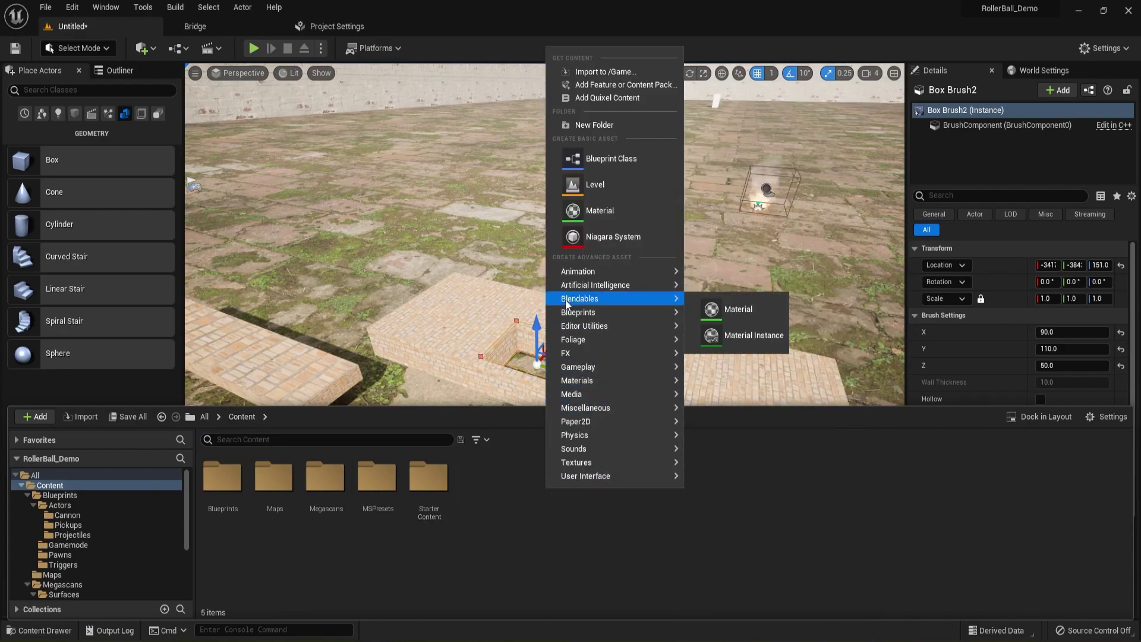
pyautogui.click(578, 124)
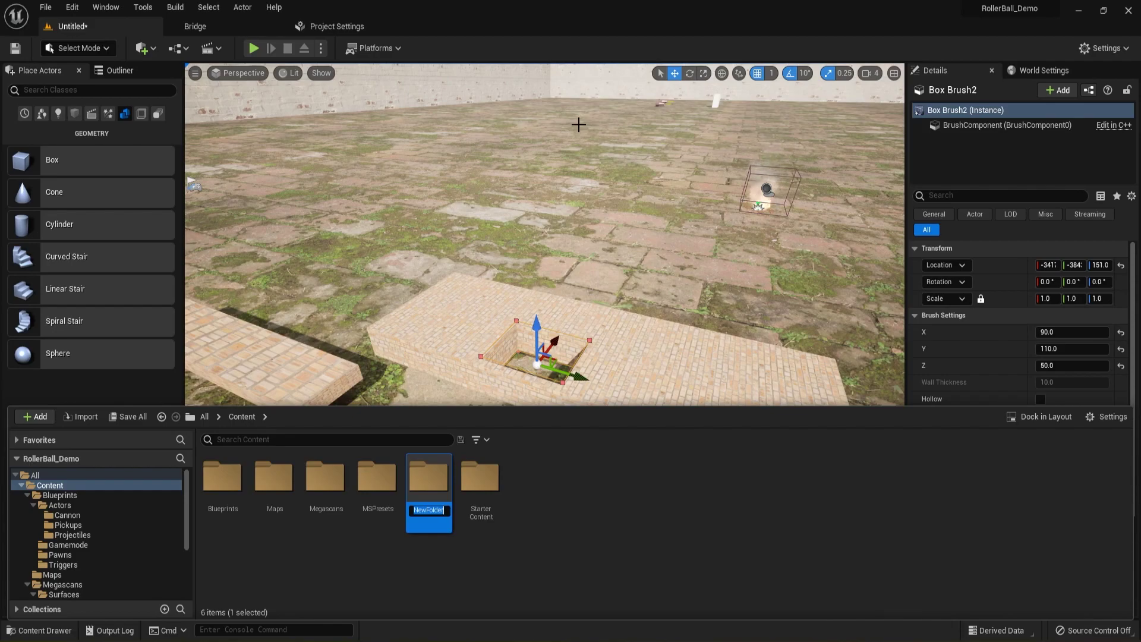
pyautogui.write('Models')
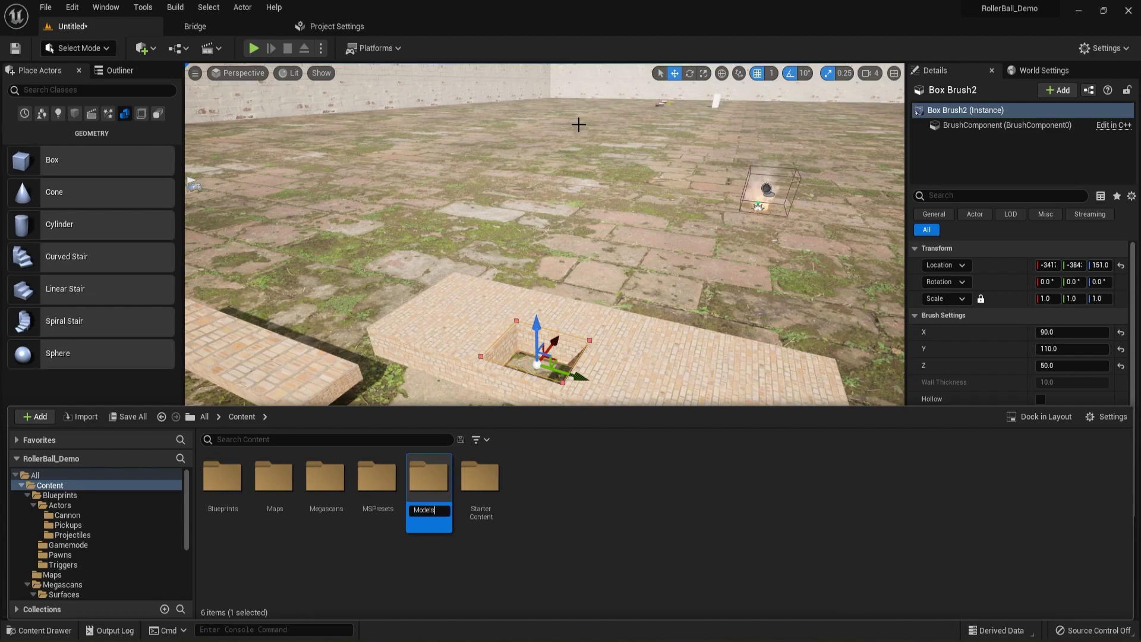
pyautogui.press('Return')
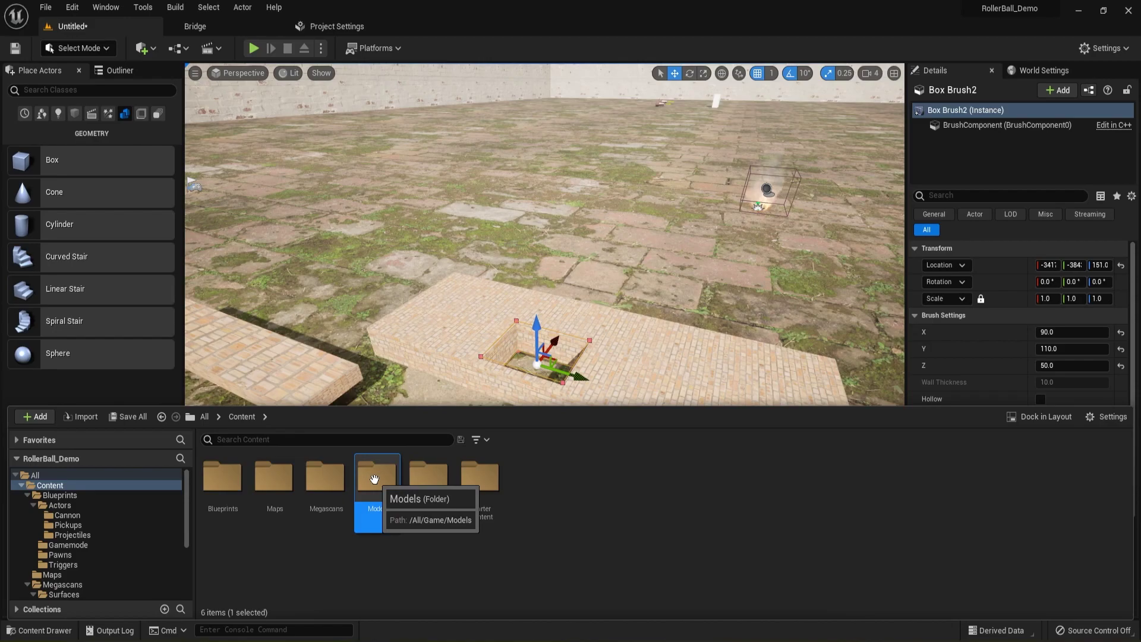
pyautogui.doubleClick(375, 480)
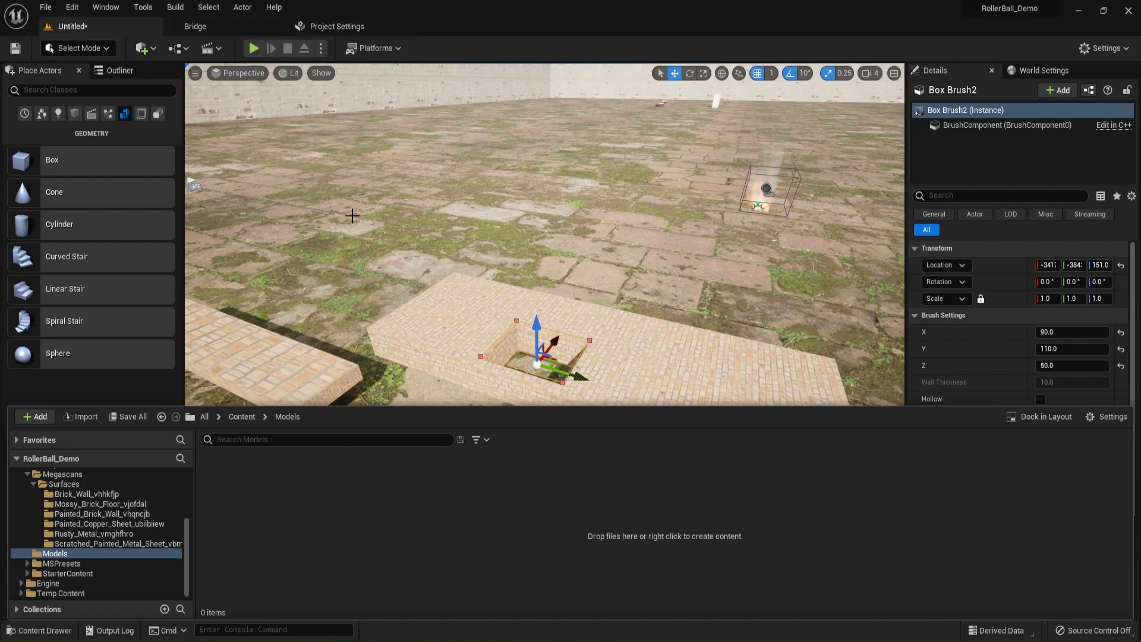
# - Select Box Brush and Box Brush2 together and show their advanced brush settings
pyautogui.click(119, 71)
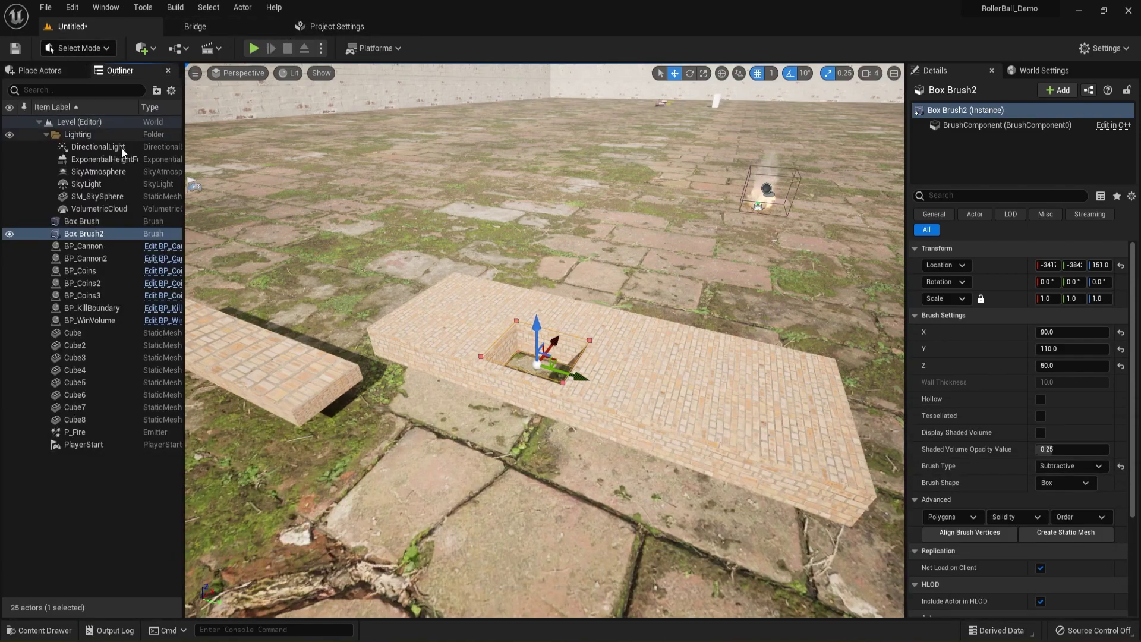
pyautogui.keyDown('ctrl'); pyautogui.click(89, 221); pyautogui.keyUp('ctrl')
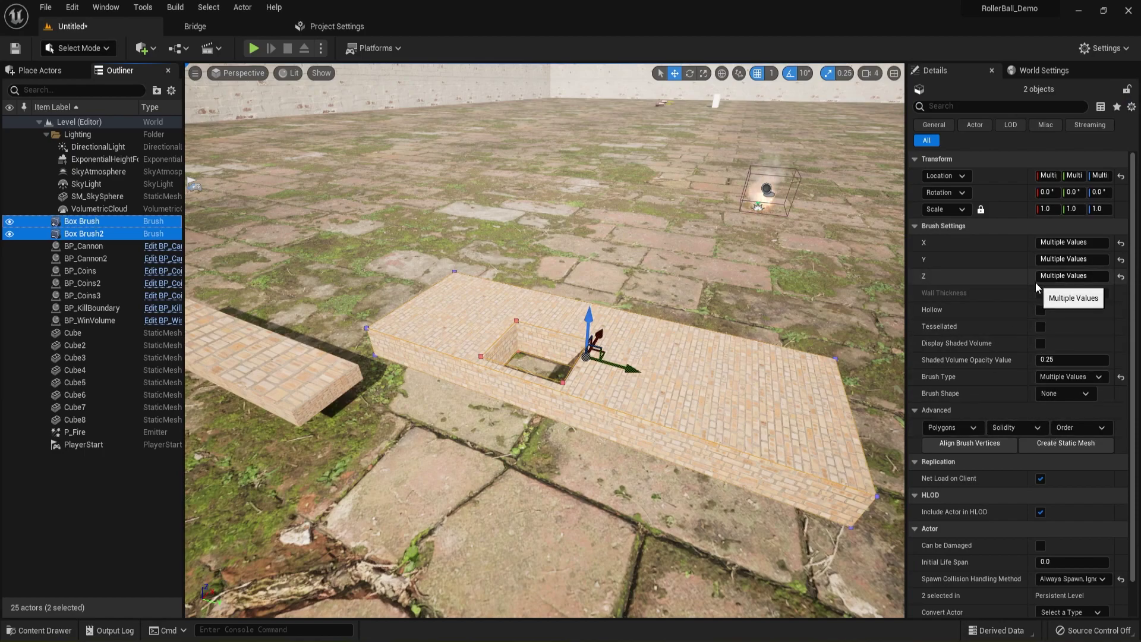
pyautogui.scroll(-2, 986, 286)
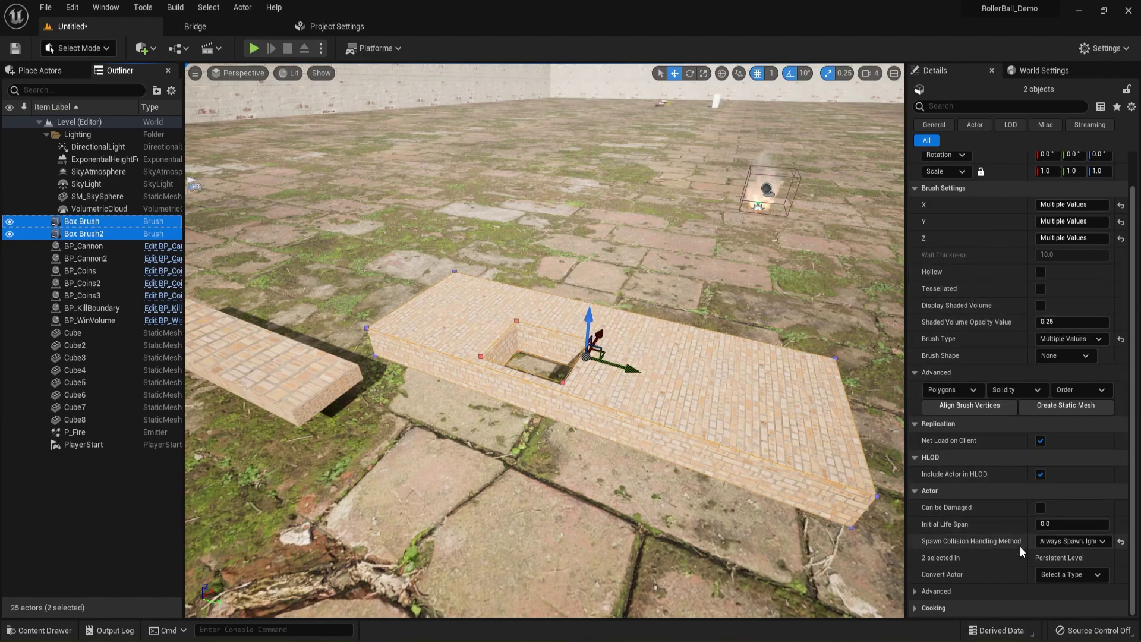
pyautogui.click(80, 47)
pyautogui.click(70, 68)
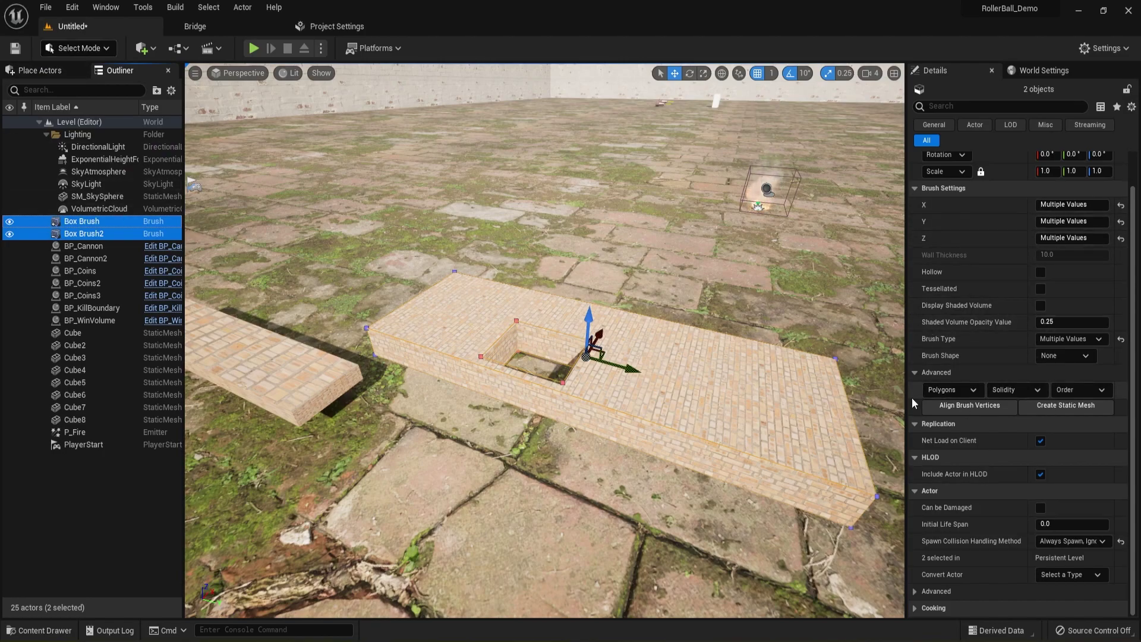
pyautogui.click(914, 371)
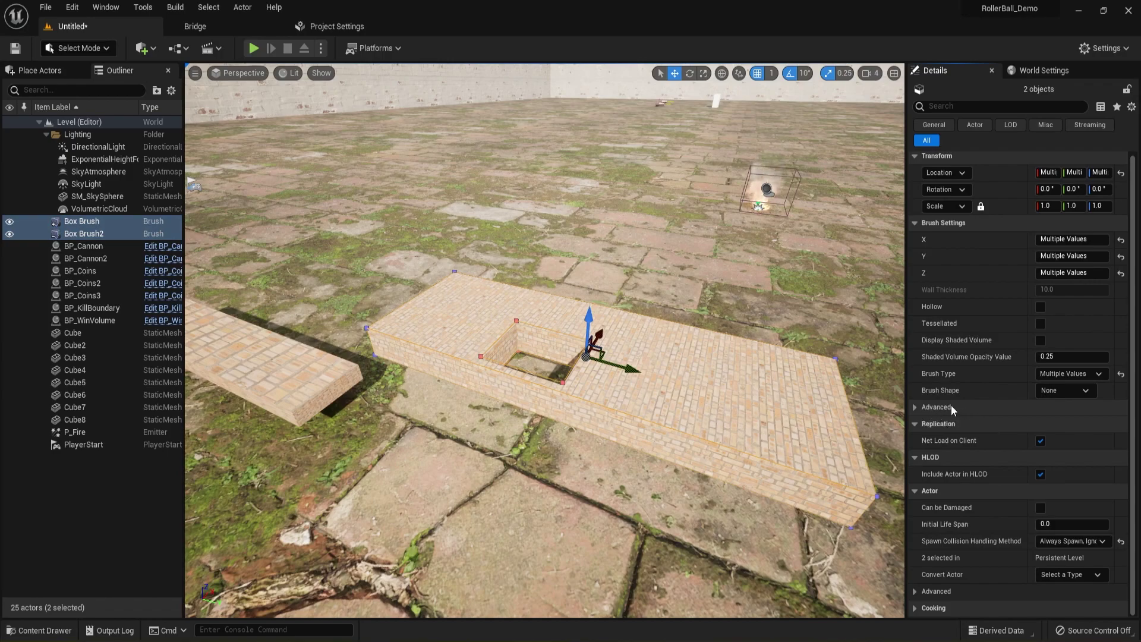
pyautogui.click(915, 408)
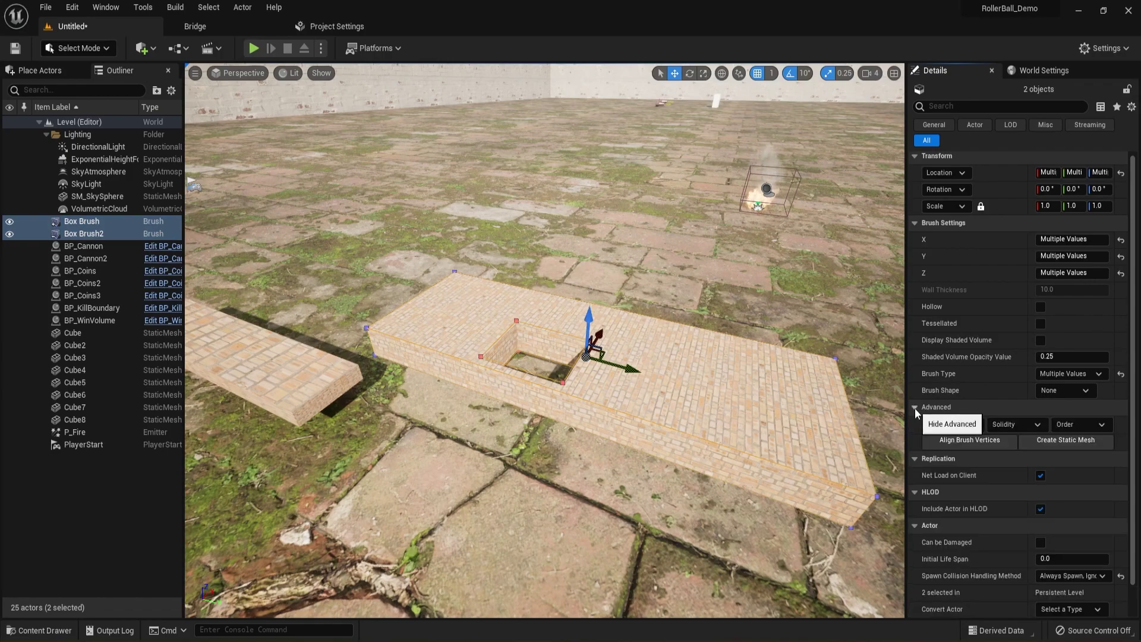
pyautogui.scroll(-2, 963, 410)
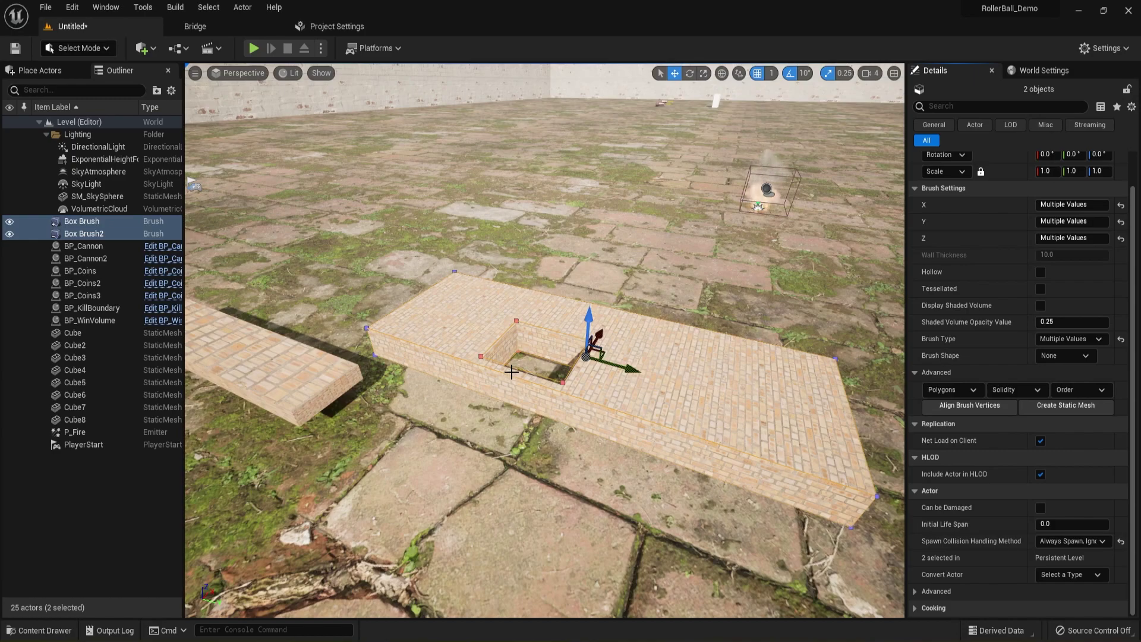
# - Convert the two selected brushes into a static mesh named SM_Platform_wHole, stored in the Models folder
pyautogui.click(1066, 406)
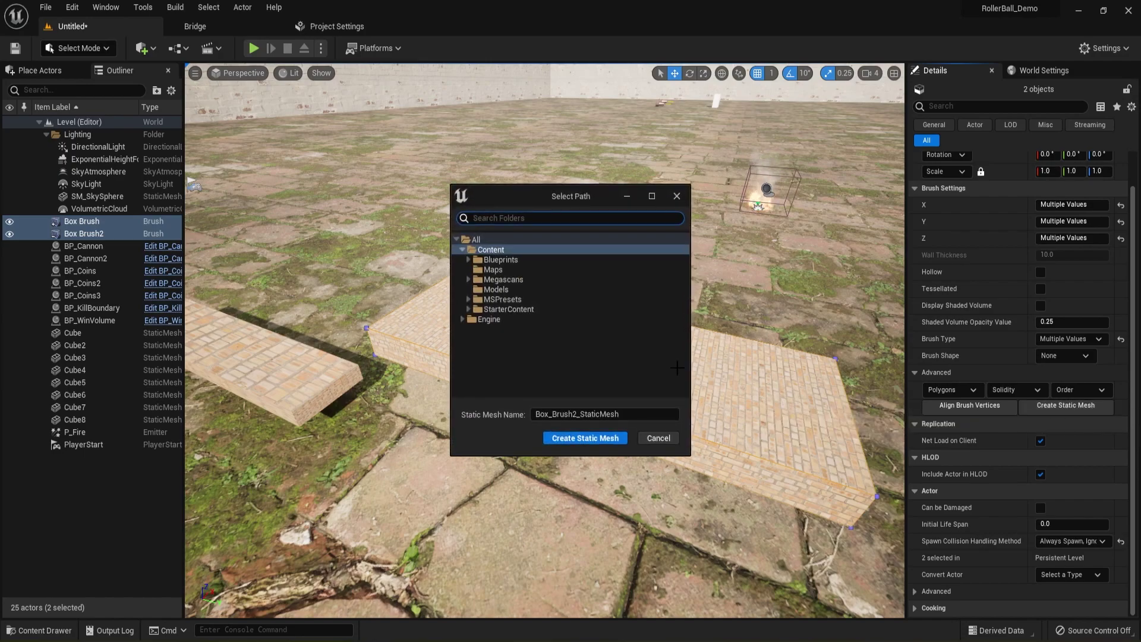
pyautogui.click(495, 289)
pyautogui.click(568, 414)
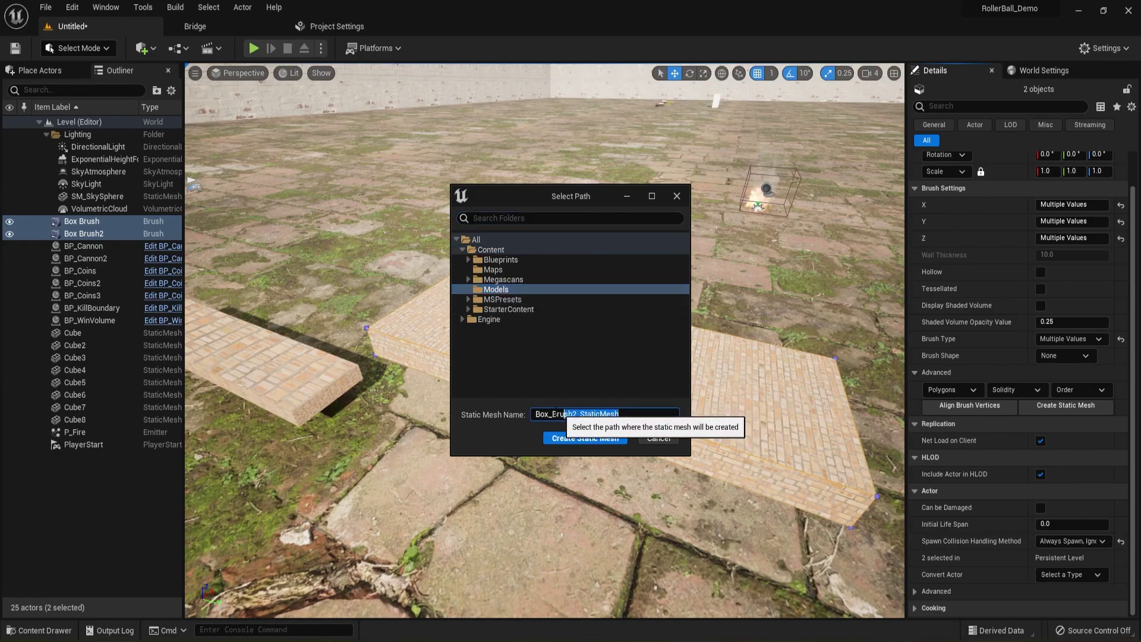
pyautogui.write('SM')
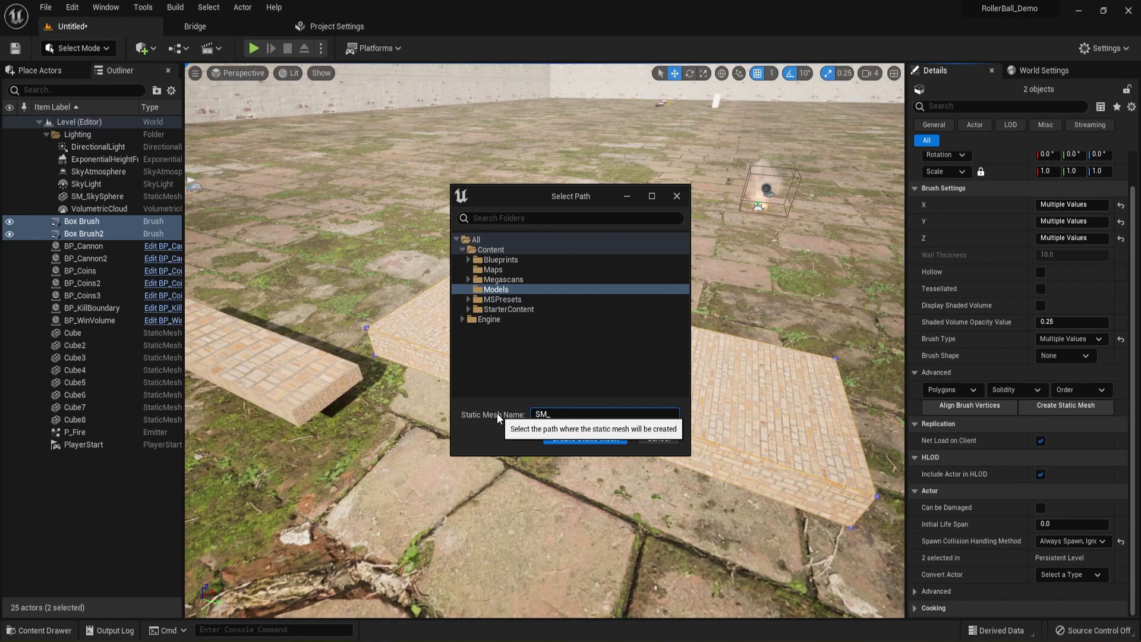
pyautogui.write('_Pl')
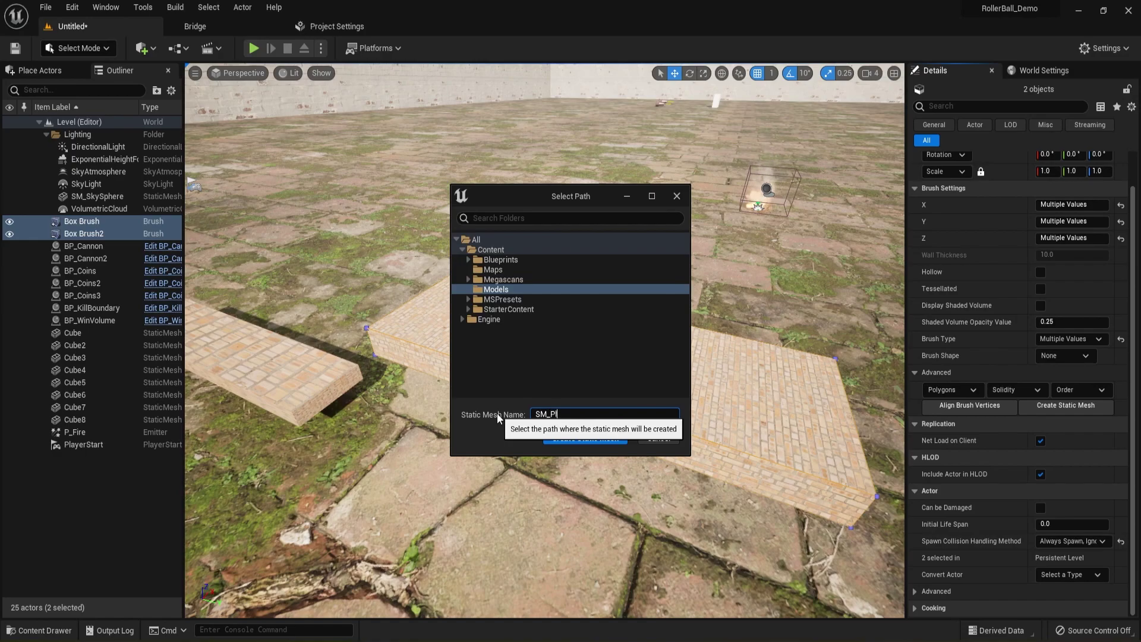
pyautogui.write('atfo')
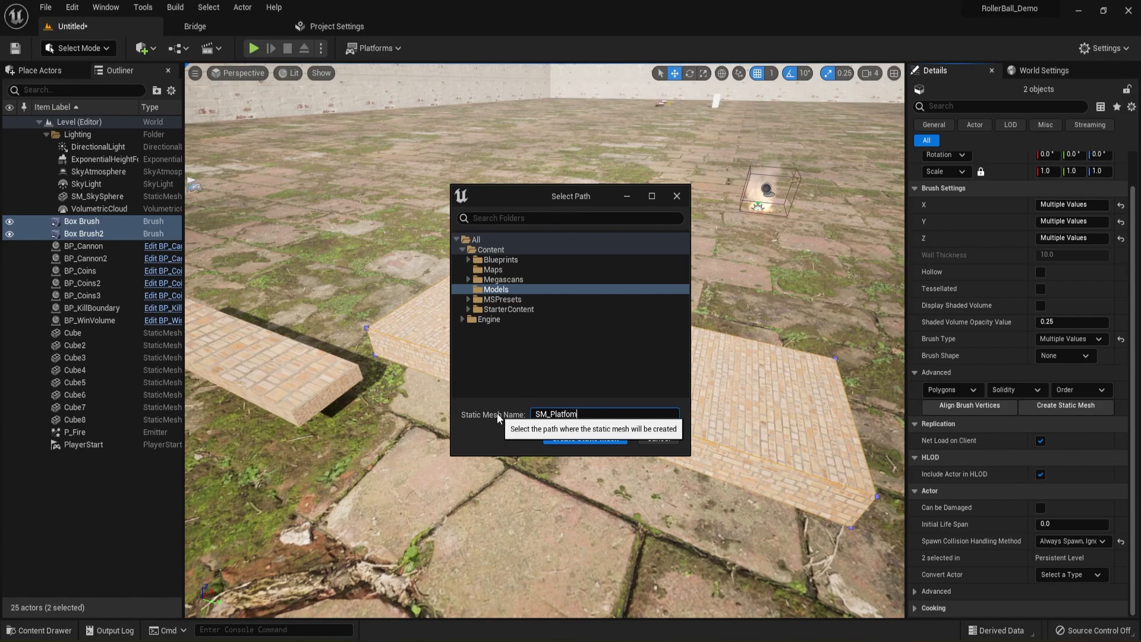
pyautogui.write('rm')
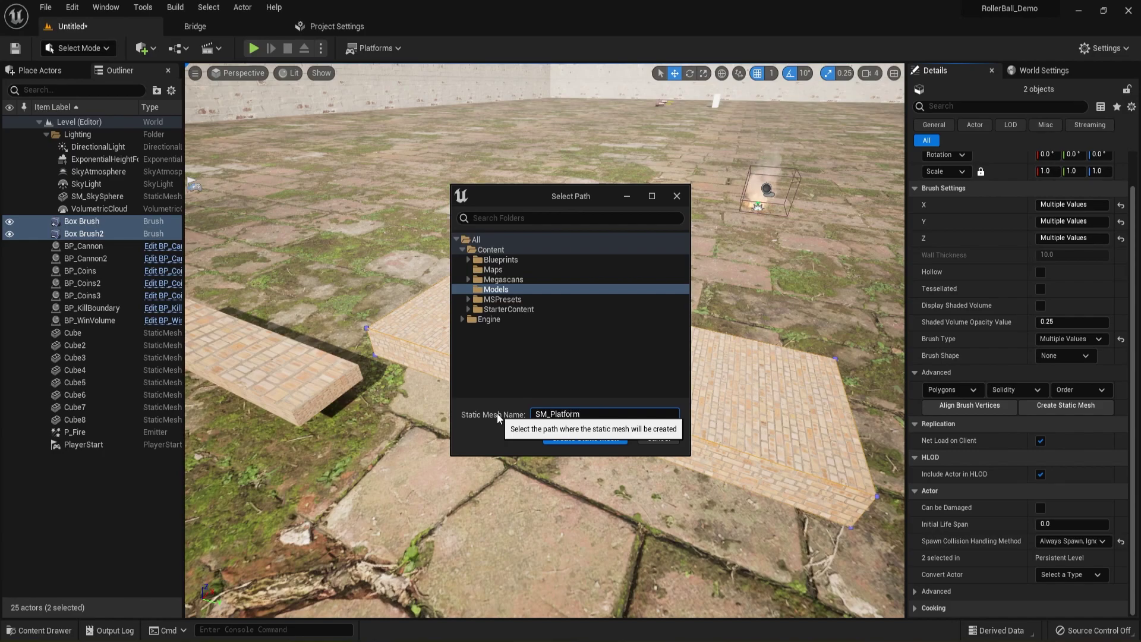
pyautogui.write('_w')
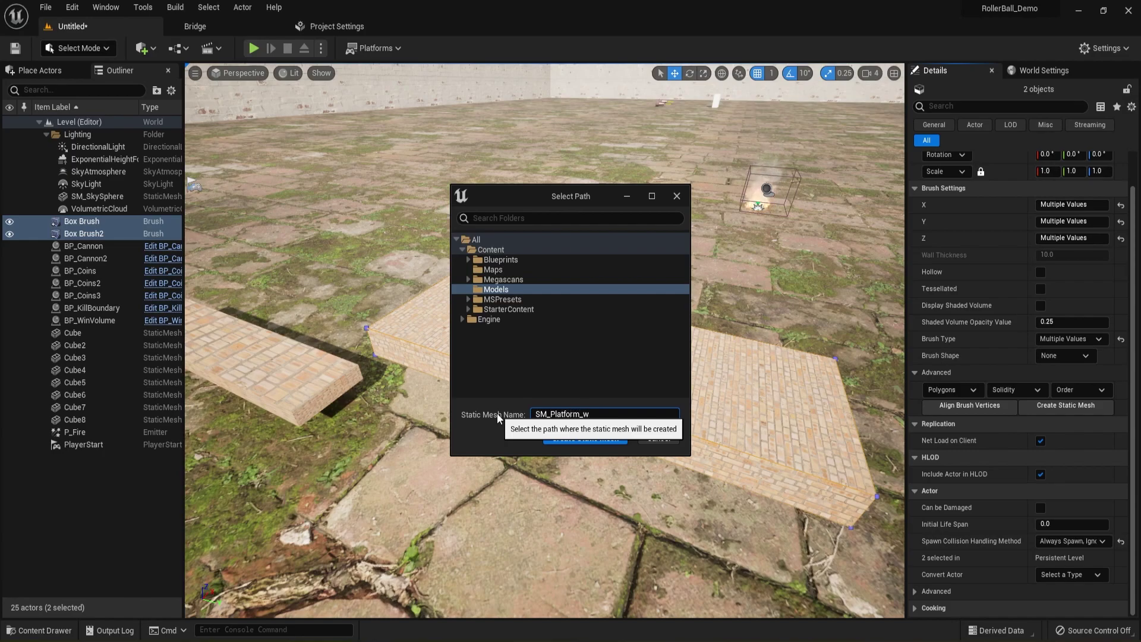
pyautogui.write('Hole')
pyautogui.press('Return')
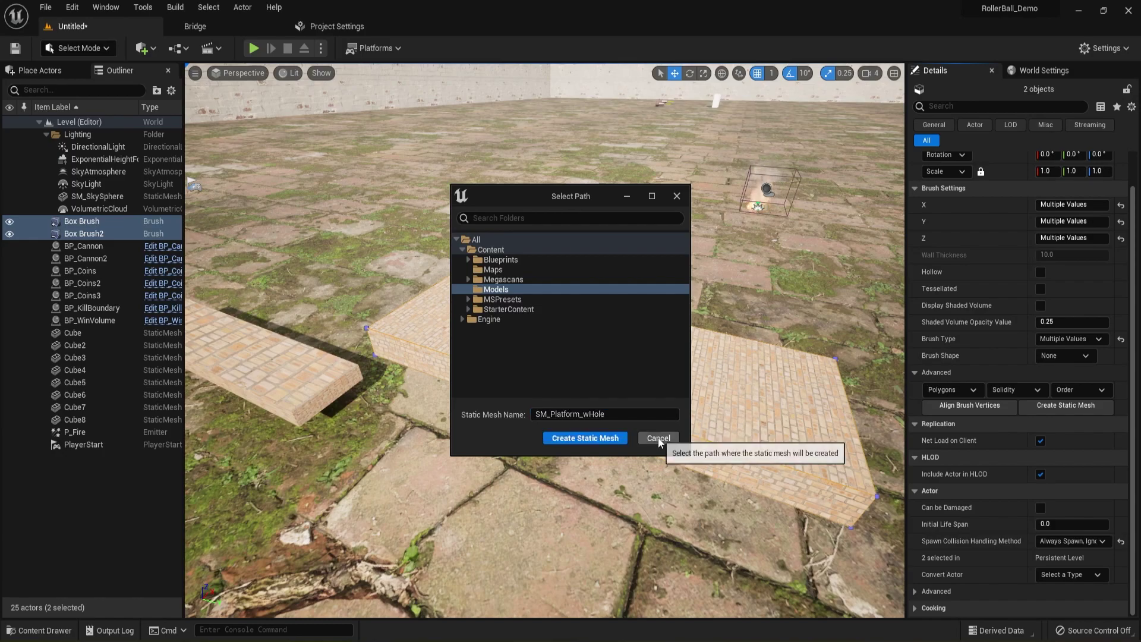
pyautogui.click(562, 439)
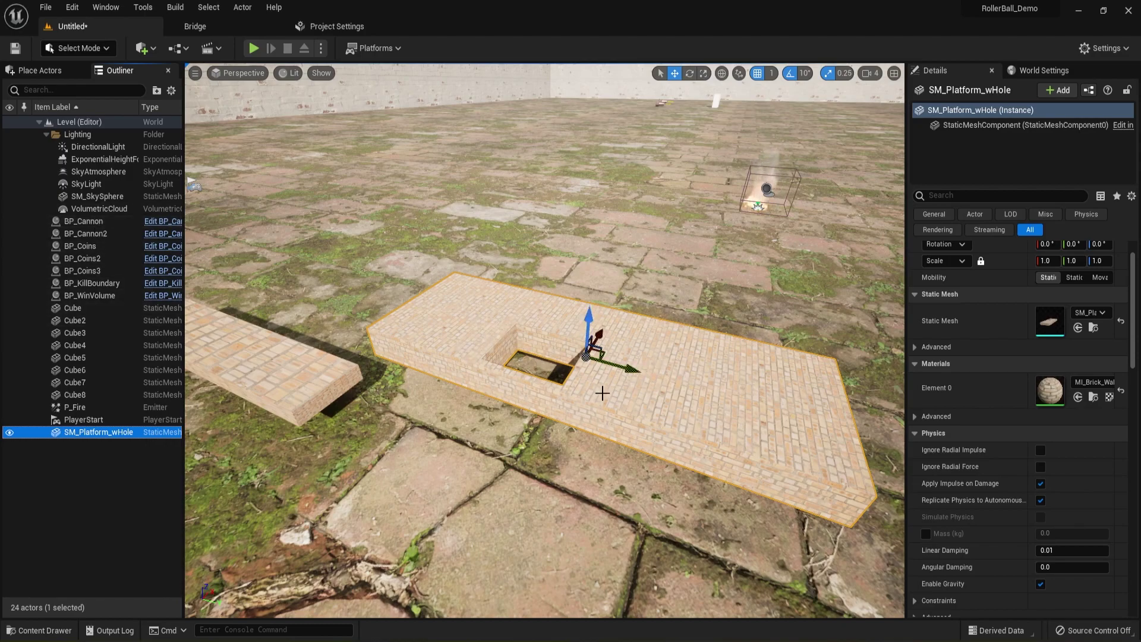
# - Examine the converted platform mesh and its hole from above and from low side angles
pyautogui.moveTo(573, 398); pyautogui.dragTo(540, 431, button='right')
pyautogui.moveTo(573, 398); pyautogui.dragTo(573, 350)
pyautogui.moveTo(572, 404); pyautogui.dragTo(572, 399, button='right')
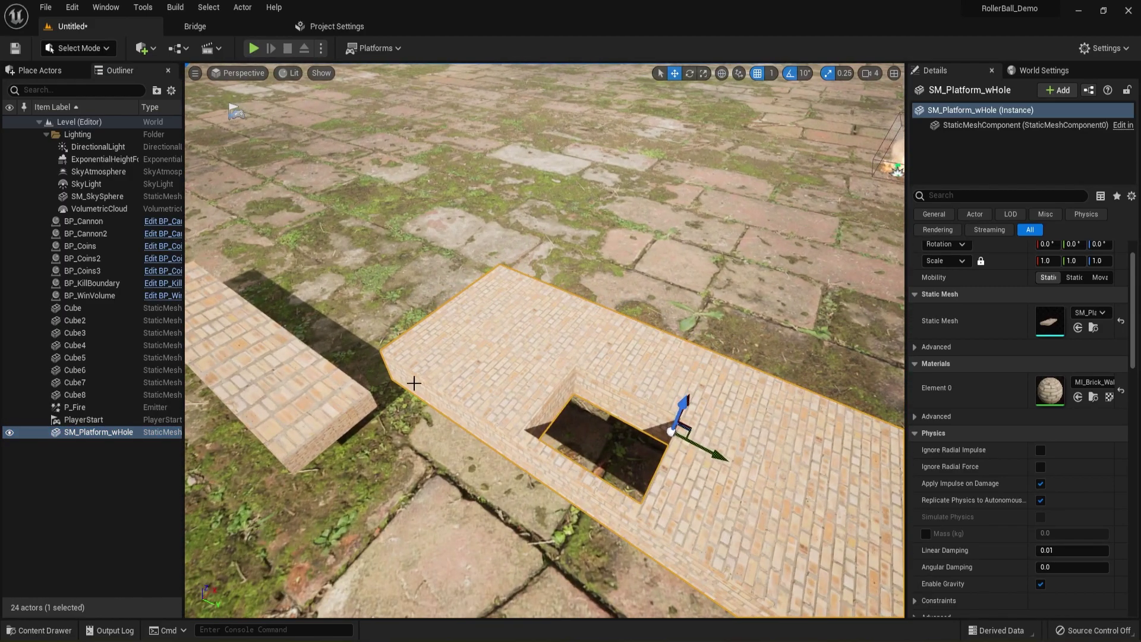
pyautogui.moveTo(570, 404); pyautogui.dragTo(570, 427, button='right')
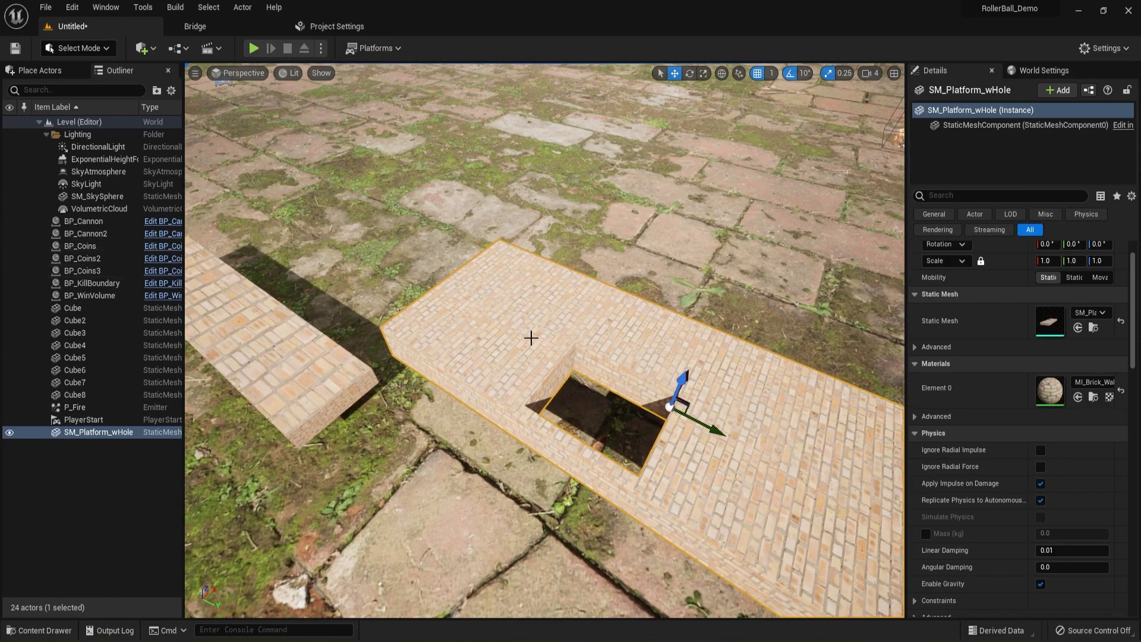
pyautogui.moveTo(570, 455); pyautogui.dragTo(648, 469, button='right')
pyautogui.moveTo(592, 396); pyautogui.dragTo(651, 398, button='right')
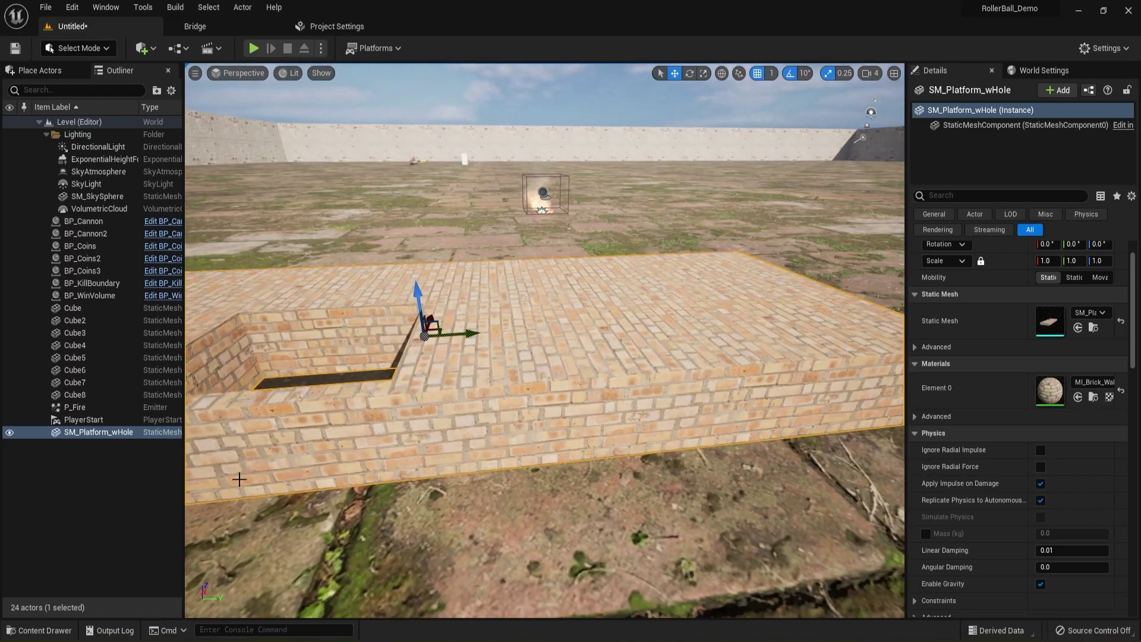
pyautogui.moveTo(502, 446); pyautogui.dragTo(421, 400, button='right')
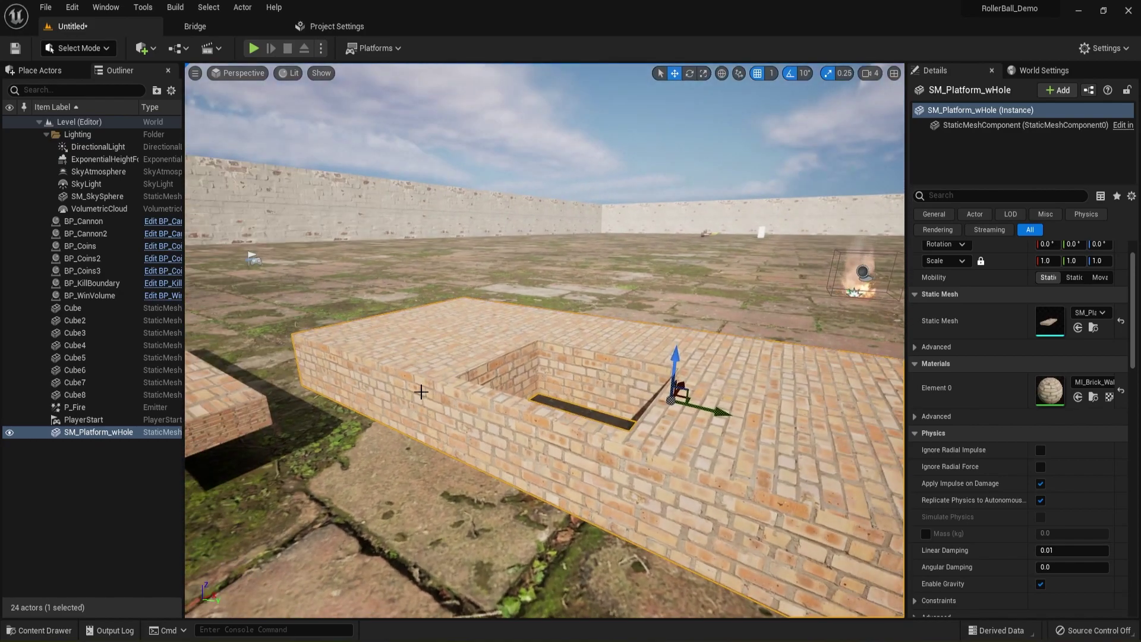
pyautogui.scroll(-3, 420, 400)
pyautogui.moveTo(614, 426); pyautogui.dragTo(641, 416, button='right')
pyautogui.moveTo(534, 428); pyautogui.dragTo(533, 427, button='right')
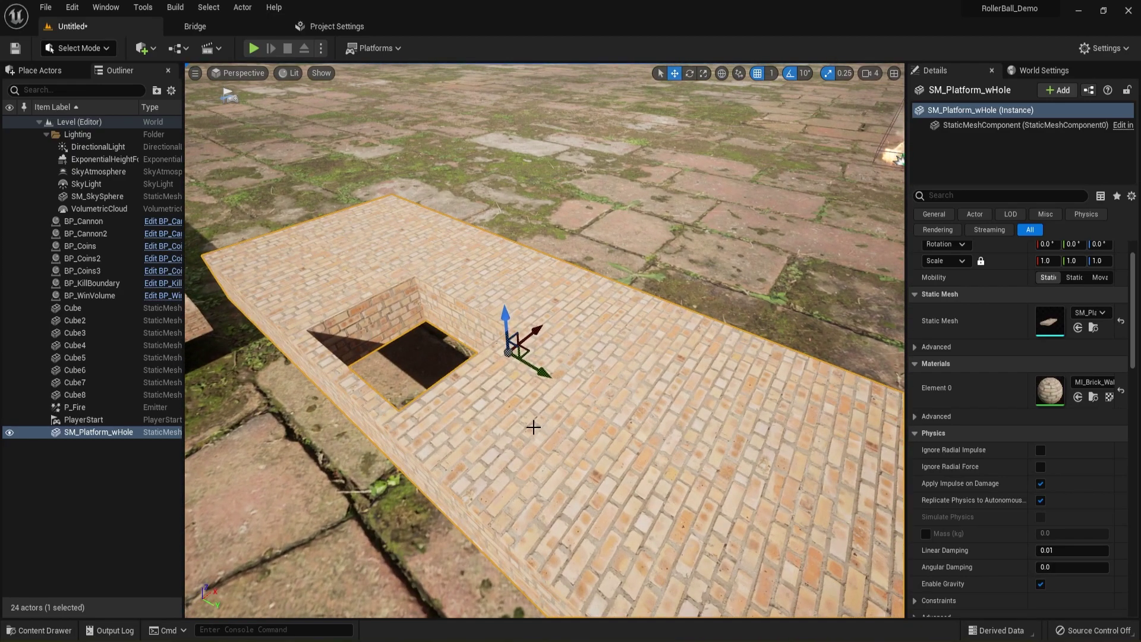
# - Scale the SM_Platform_wHole mesh uniformly to 2.0
pyautogui.press('r')
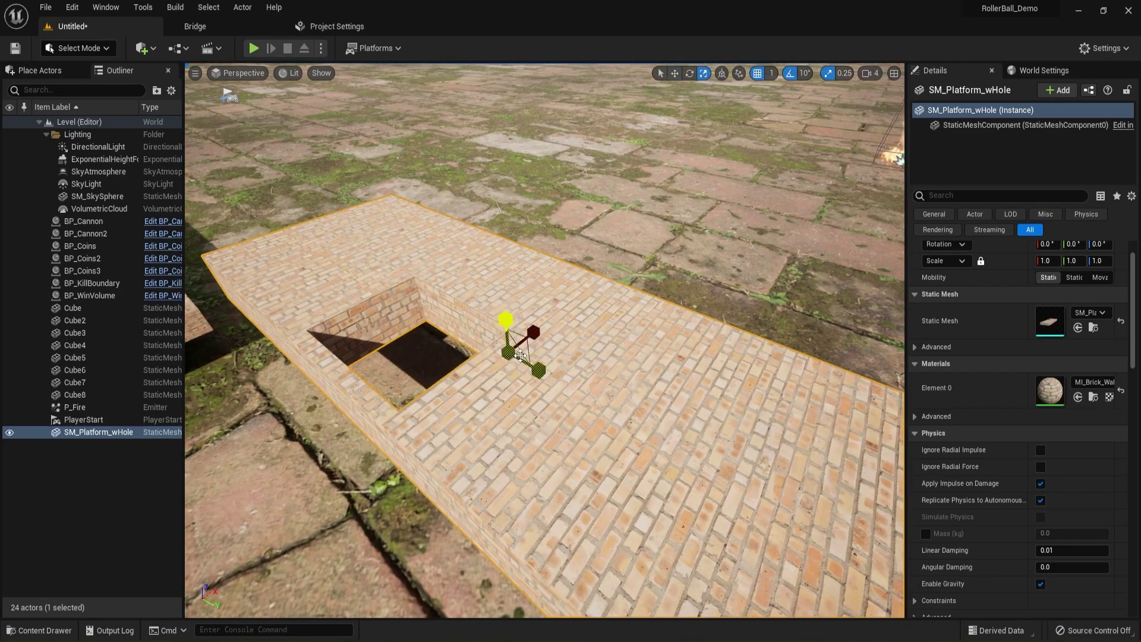
pyautogui.moveTo(508, 352); pyautogui.dragTo(532, 333)
pyautogui.scroll(-5, 521, 406)
pyautogui.moveTo(522, 406); pyautogui.dragTo(526, 378, button='right')
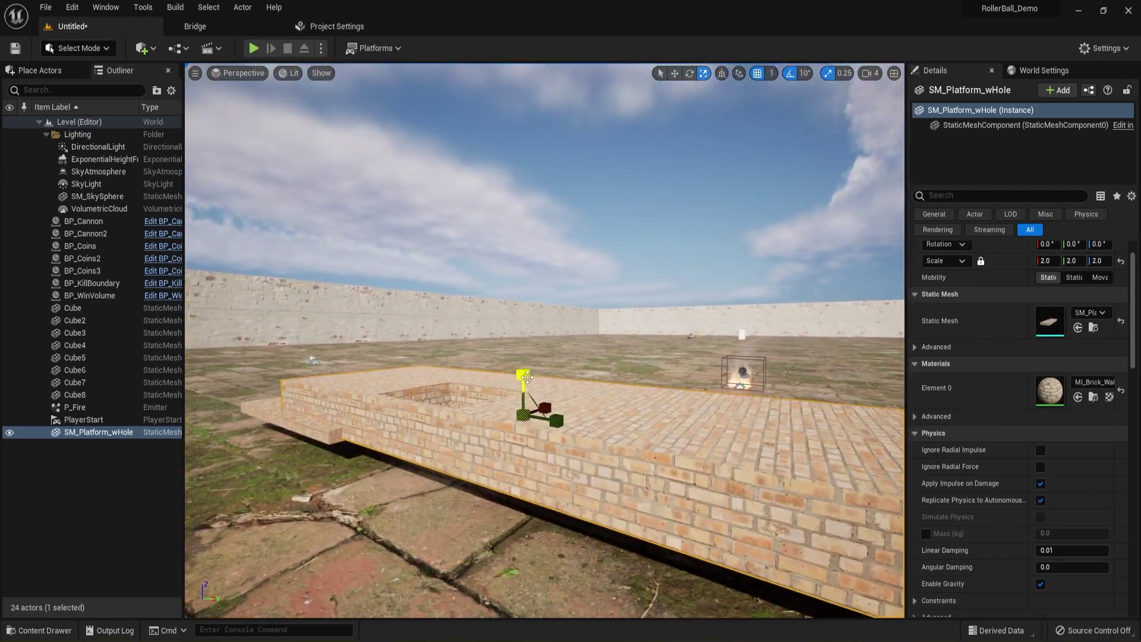
# - Flatten the platform mesh to a Z scale of 0.5, and undo that scaling
pyautogui.moveTo(523, 374); pyautogui.dragTo(523, 404)
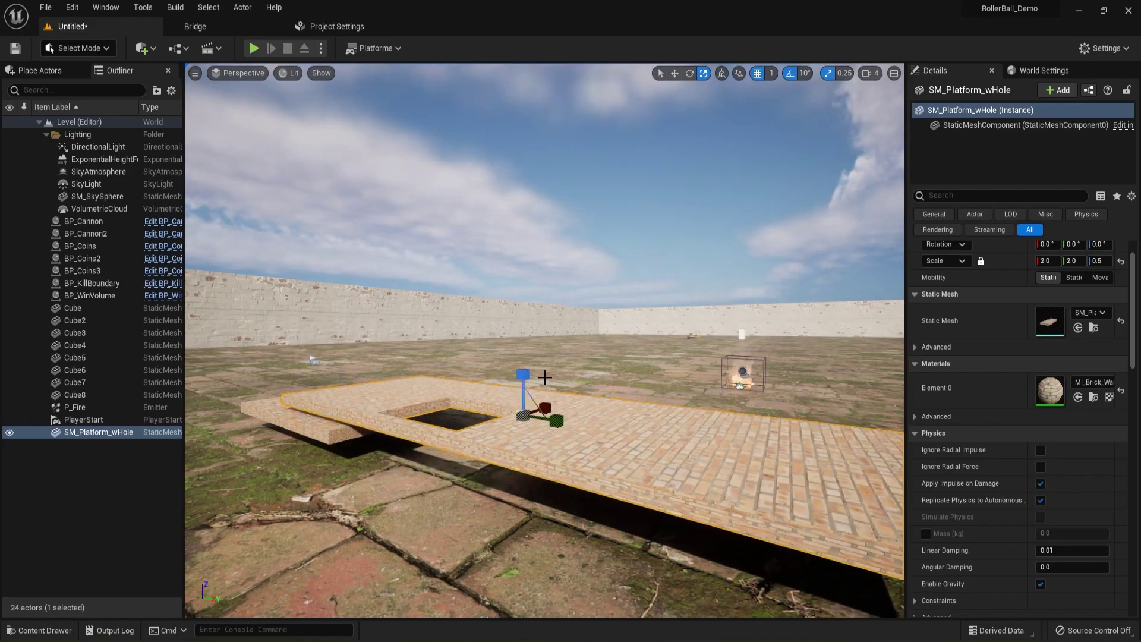
pyautogui.hotkey('ctrl', 'z')
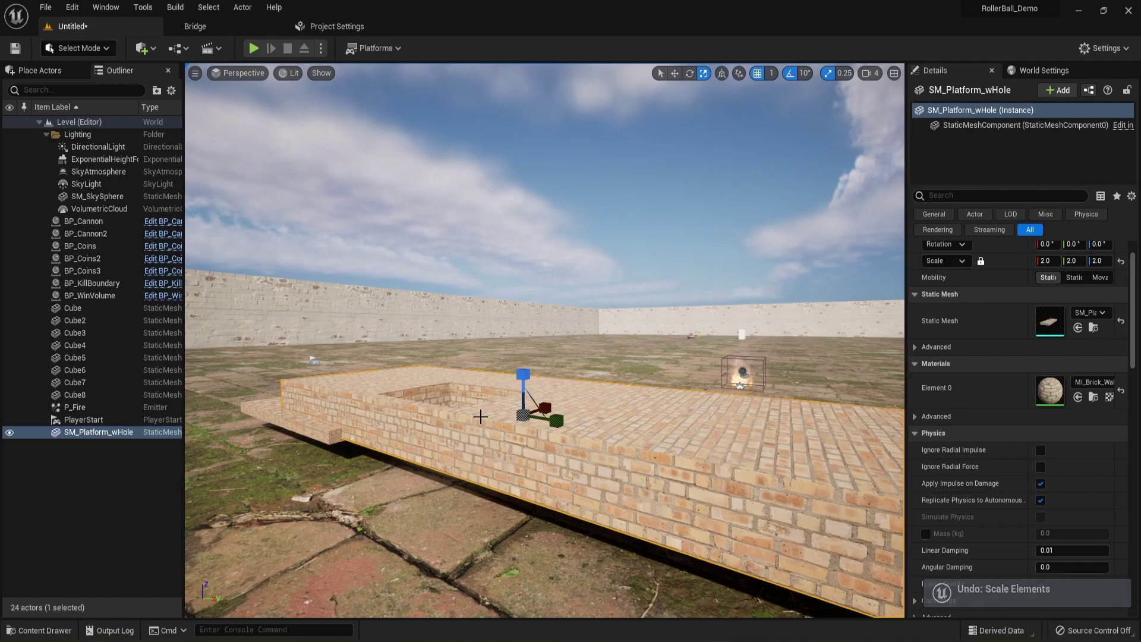
pyautogui.moveTo(488, 410); pyautogui.dragTo(429, 509, button='right')
pyautogui.press('e')
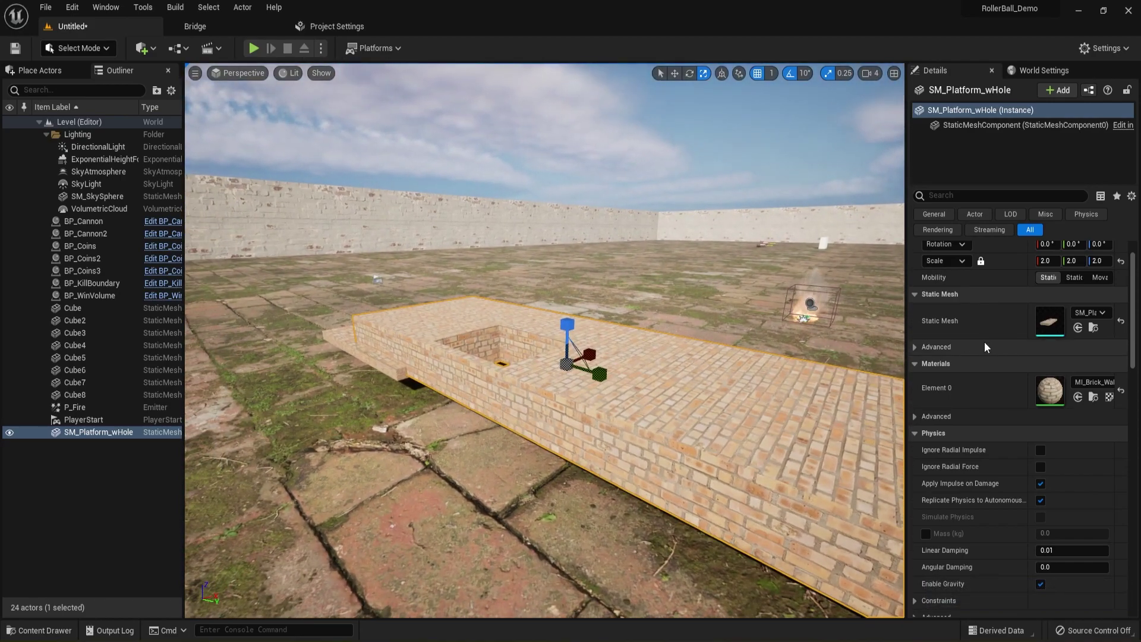
# - Open the platform's static mesh asset in its own editor and inspect the slab and hole, then return to the level
pyautogui.doubleClick(1048, 322)
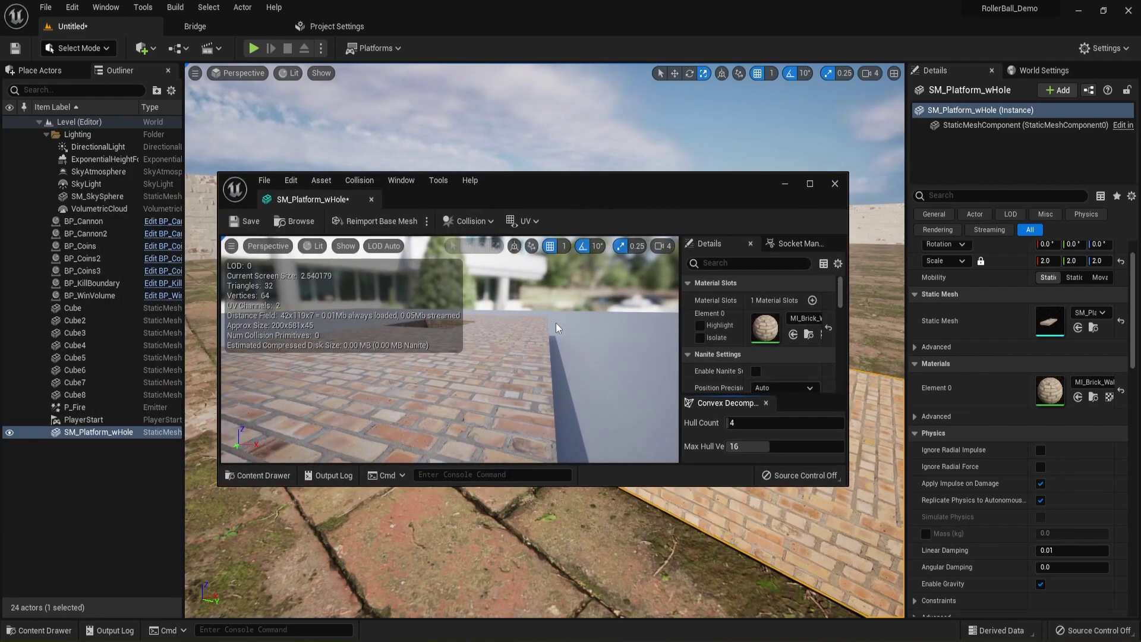
pyautogui.moveTo(555, 327); pyautogui.dragTo(537, 392)
pyautogui.moveTo(527, 345); pyautogui.dragTo(573, 285, button='middle')
pyautogui.keyDown('alt'); pyautogui.moveTo(511, 321); pyautogui.dragTo(428, 351); pyautogui.keyUp('alt')
pyautogui.moveTo(499, 423); pyautogui.dragTo(541, 375)
pyautogui.moveTo(541, 370); pyautogui.dragTo(573, 384, button='right')
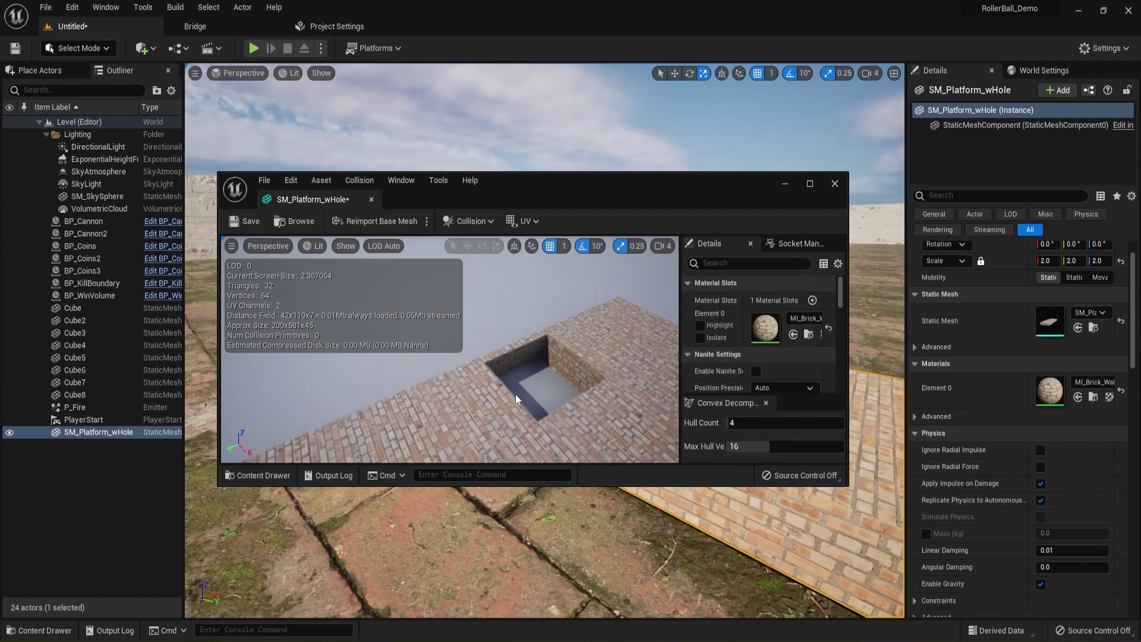
pyautogui.moveTo(517, 401); pyautogui.dragTo(515, 398)
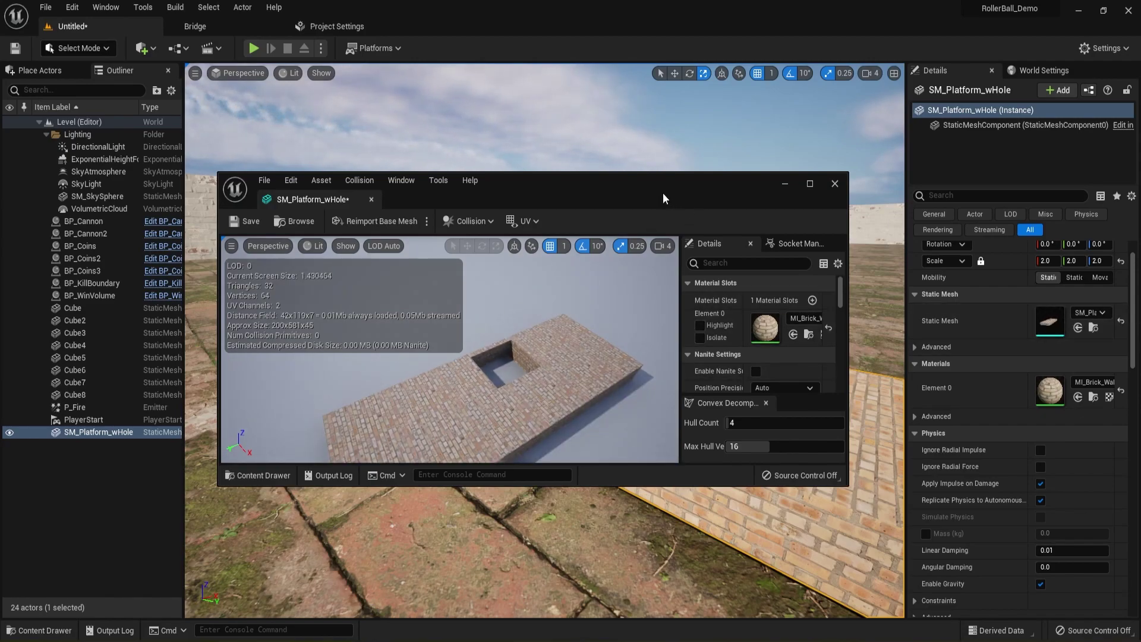
pyautogui.moveTo(494, 184); pyautogui.dragTo(0, 268)
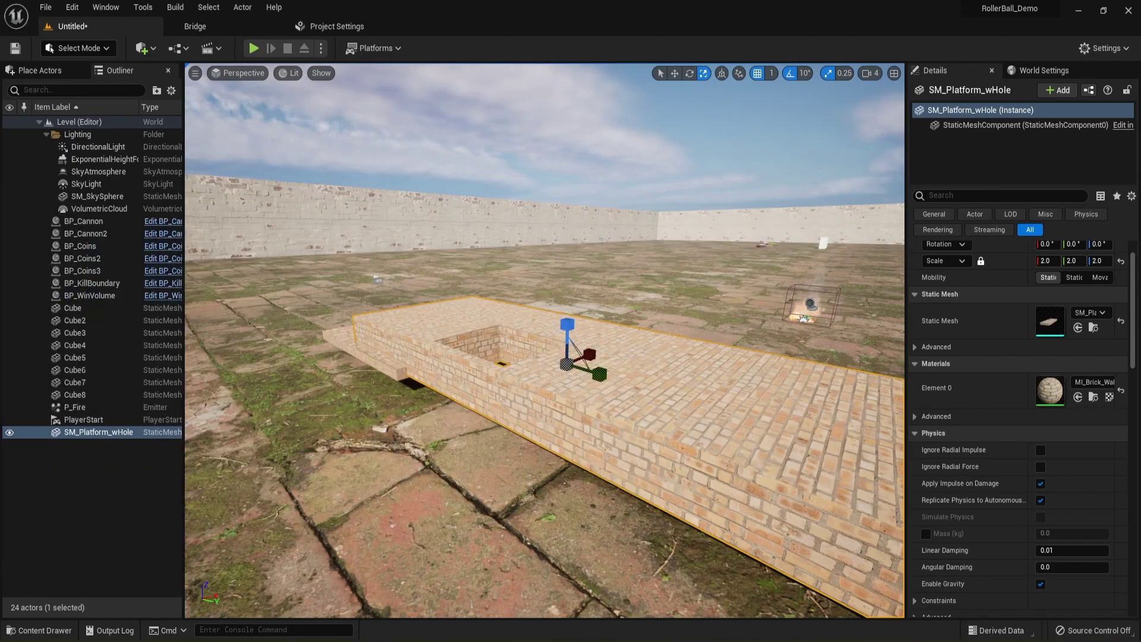
# - Place a new additive box brush on the floor beside the end of the brick platform
pyautogui.moveTo(584, 458)
pyautogui.mouseDown(button='right')
pyautogui.moveTo(656, 458)
pyautogui.moveTo(588, 493)
pyautogui.moveTo(581, 455)
pyautogui.mouseUp(button='right')
pyautogui.press('d')
pyautogui.press('q')
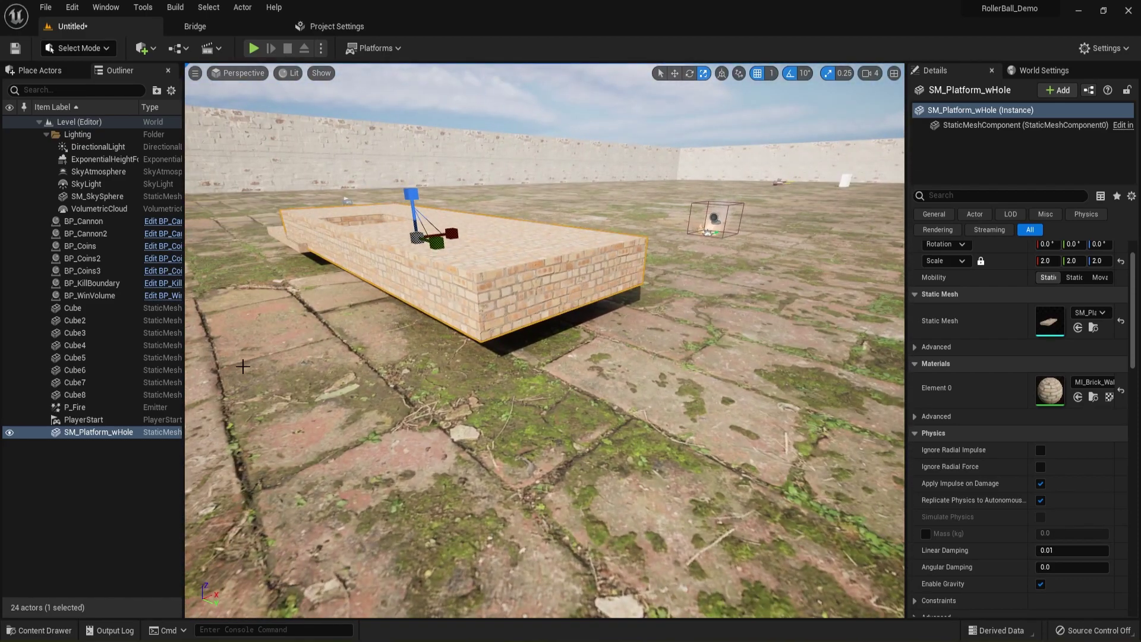
pyautogui.moveTo(234, 369); pyautogui.dragTo(279, 367, button='right')
pyautogui.click(49, 73)
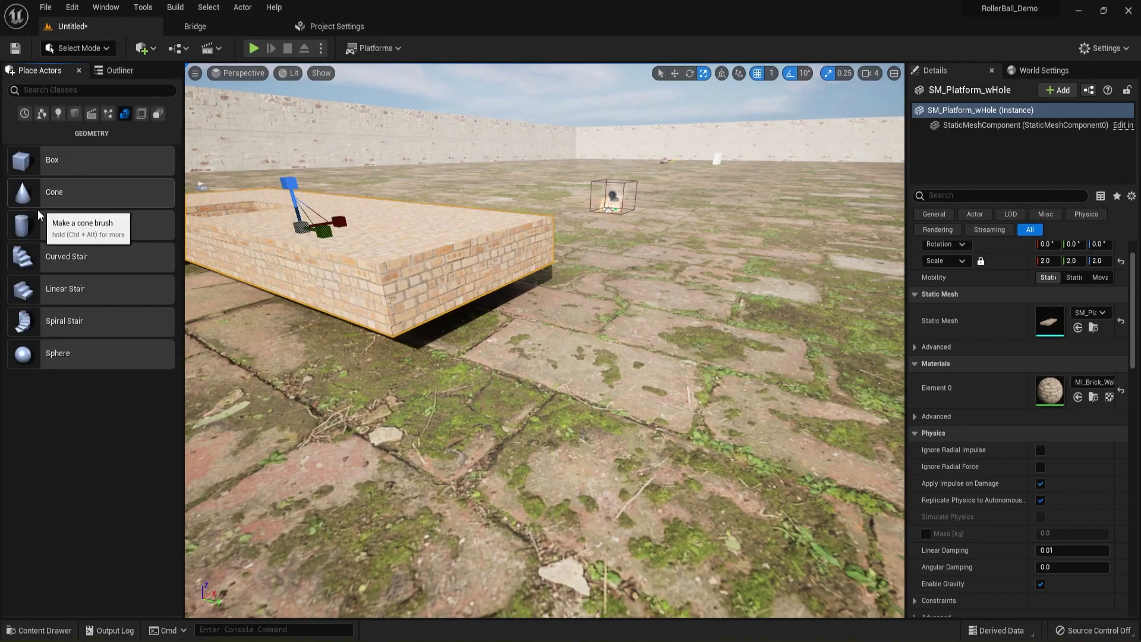
pyautogui.moveTo(35, 160)
pyautogui.mouseDown()
pyautogui.moveTo(578, 386)
pyautogui.moveTo(710, 392)
pyautogui.moveTo(702, 379)
pyautogui.mouseUp()
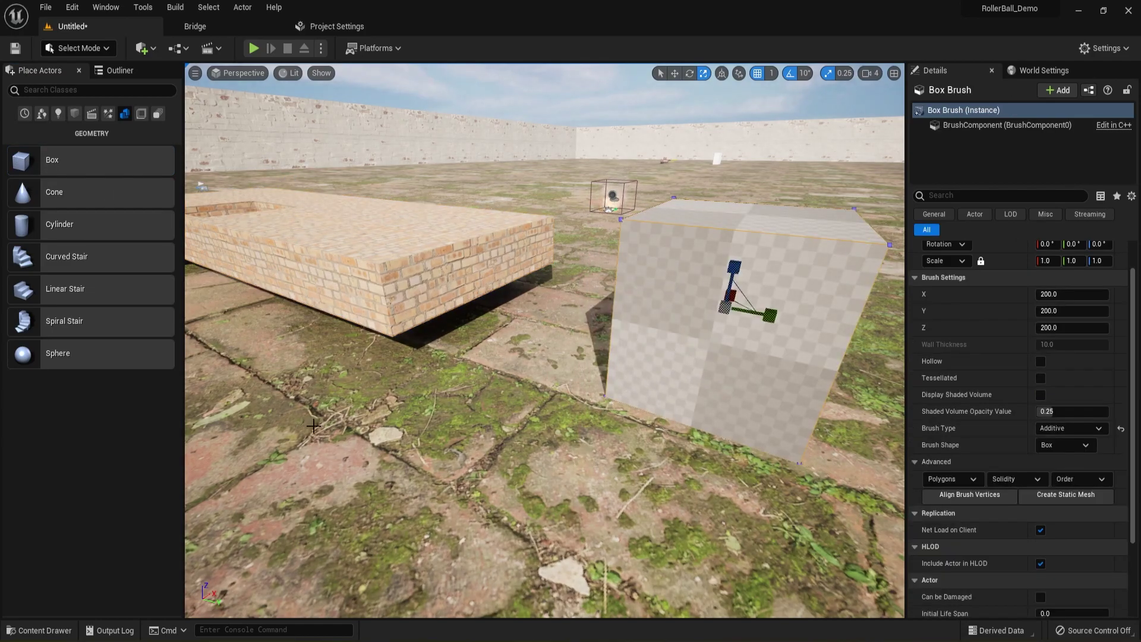
# - Examine the new box brush and its corner vertices from a low front angle
pyautogui.moveTo(396, 415)
pyautogui.mouseDown(button='right')
pyautogui.moveTo(475, 411)
pyautogui.moveTo(476, 376)
pyautogui.moveTo(412, 415)
pyautogui.mouseUp(button='right')
pyautogui.press('a')
pyautogui.press('d')
pyautogui.press('q')
pyautogui.press('d')
pyautogui.press('q')
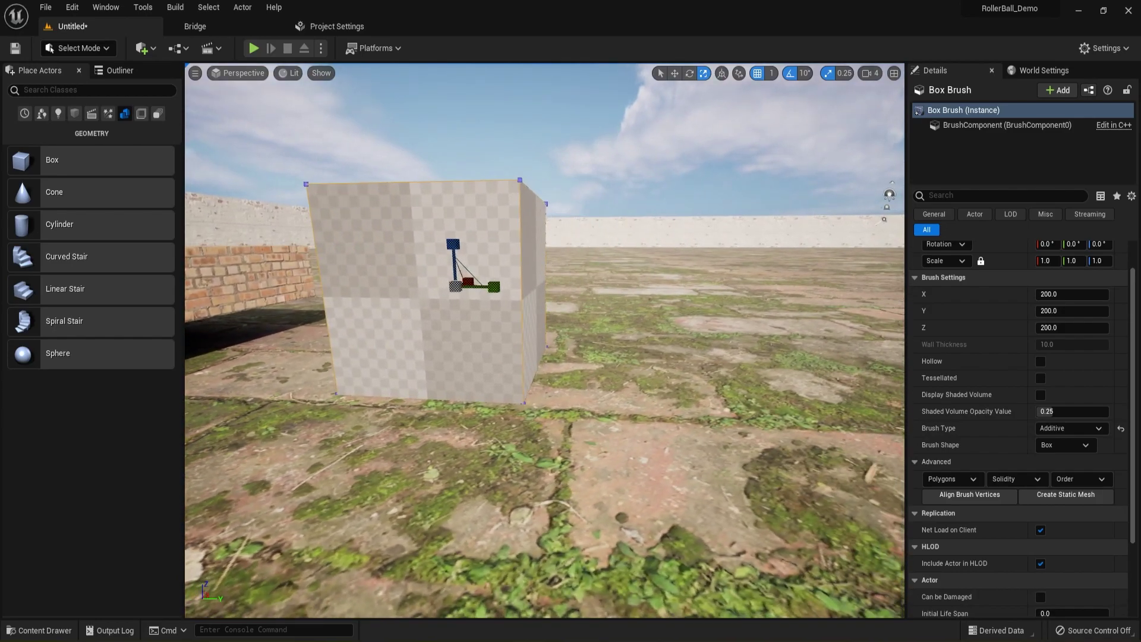
pyautogui.moveTo(371, 376); pyautogui.dragTo(371, 376, button='right')
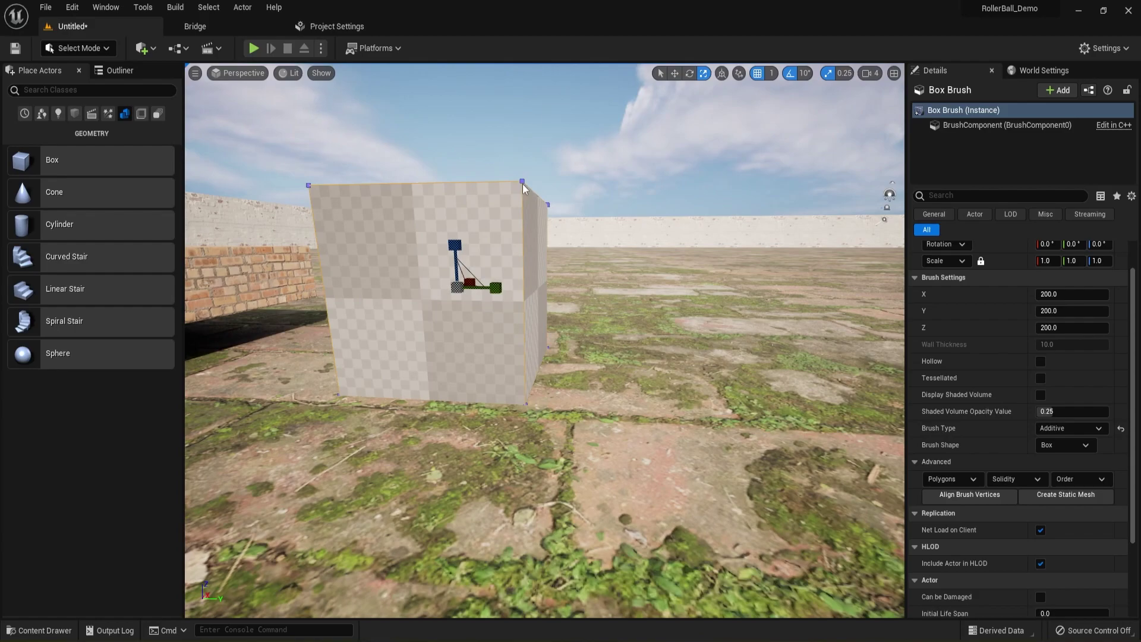
# - In Brush Editing mode, lower the two upper vertices at one end of the box brush almost to its base, forming a wedge
pyautogui.click(109, 51)
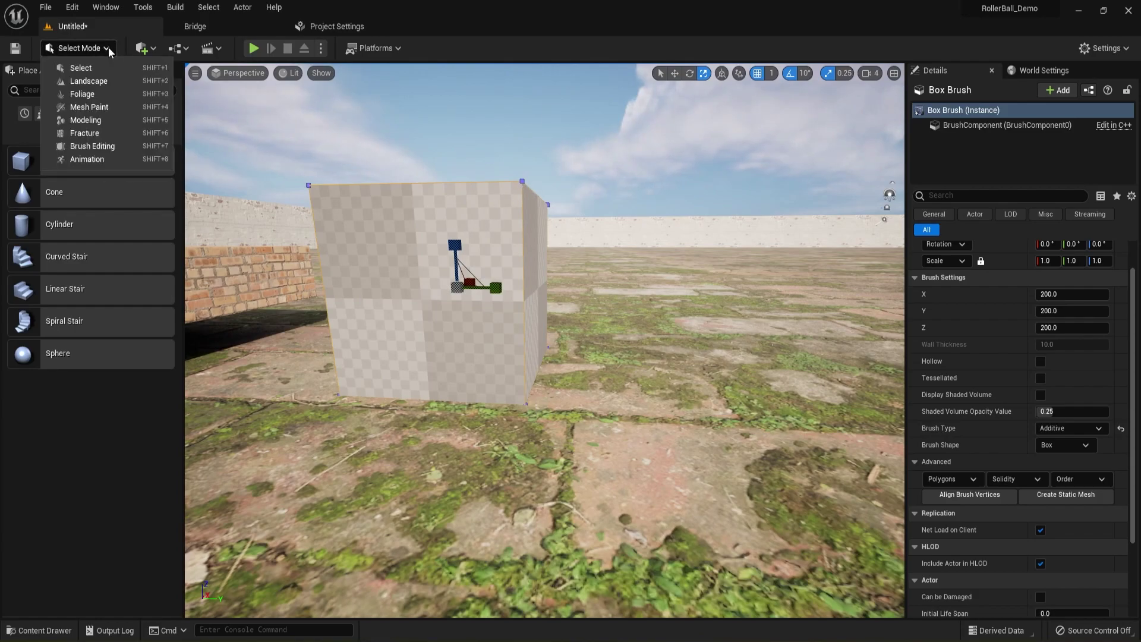
pyautogui.click(104, 145)
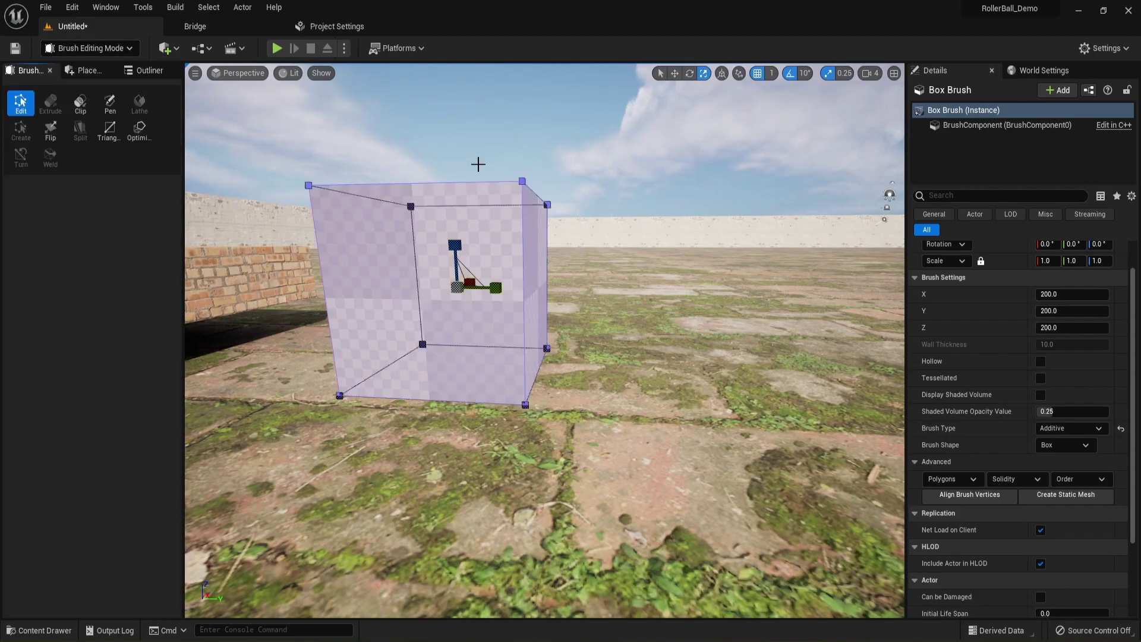
pyautogui.click(523, 179)
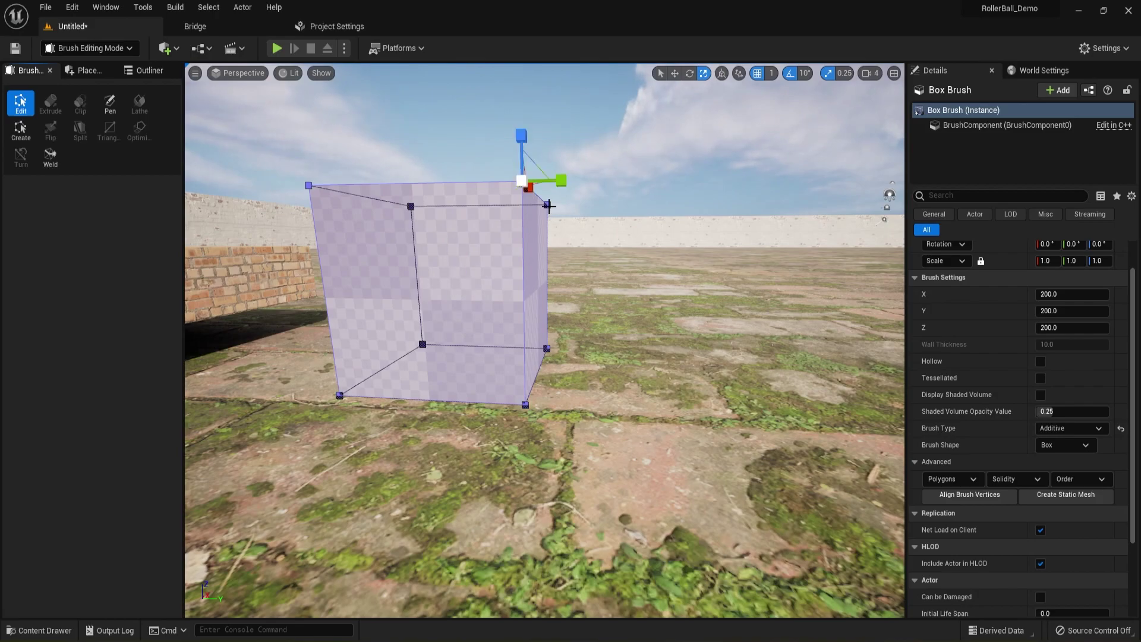
pyautogui.click(548, 205)
pyautogui.press('w')
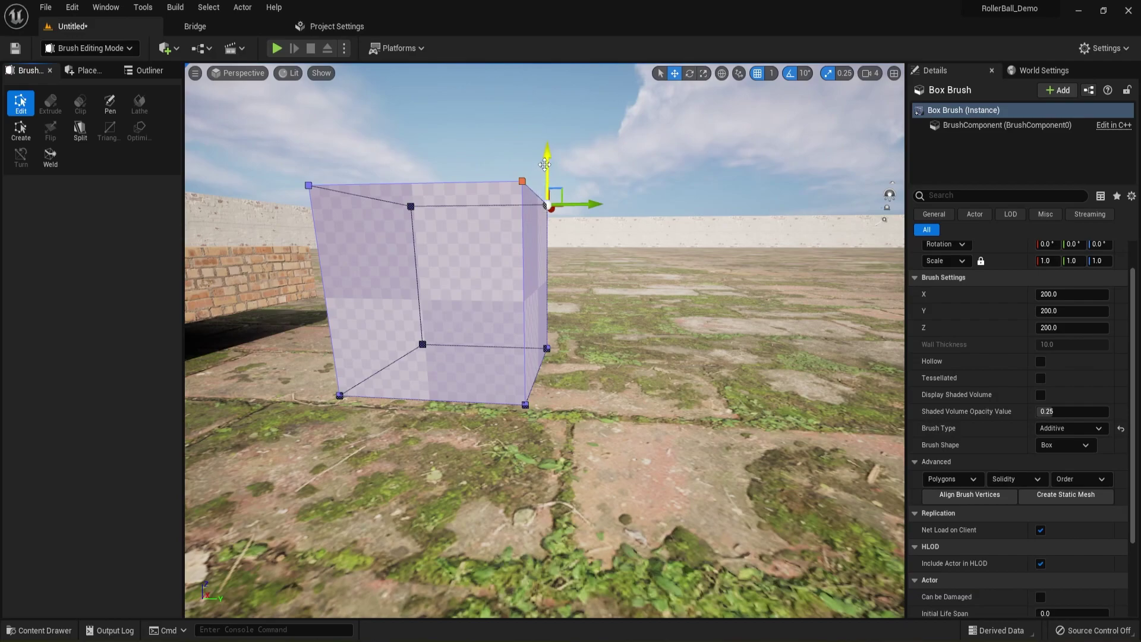
pyautogui.moveTo(548, 157); pyautogui.dragTo(560, 305)
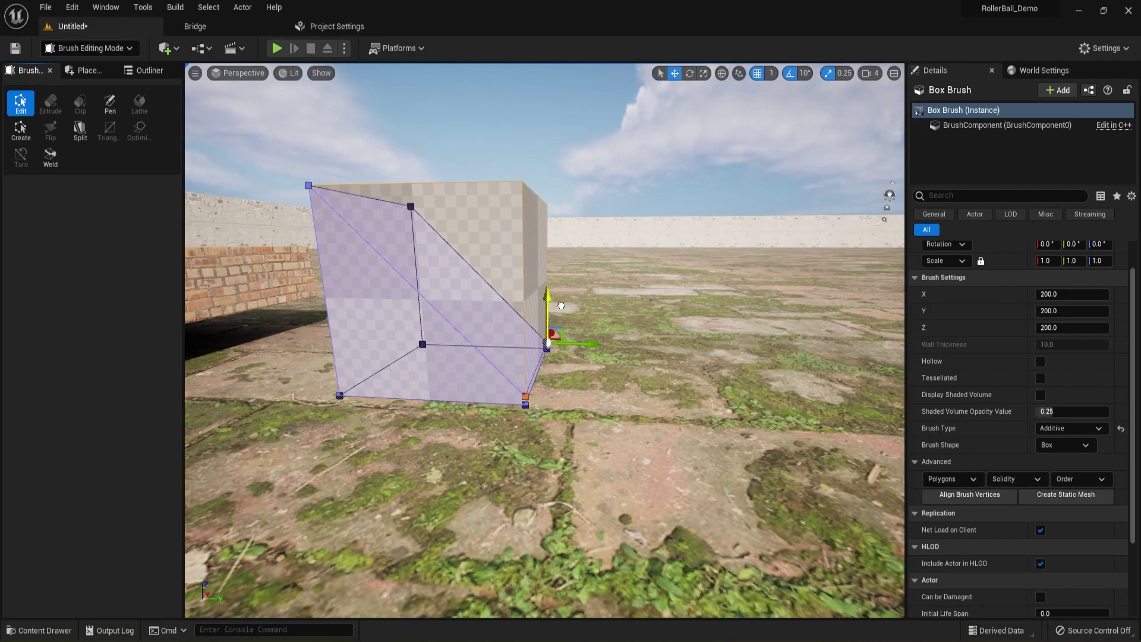
pyautogui.moveTo(561, 306); pyautogui.dragTo(561, 307)
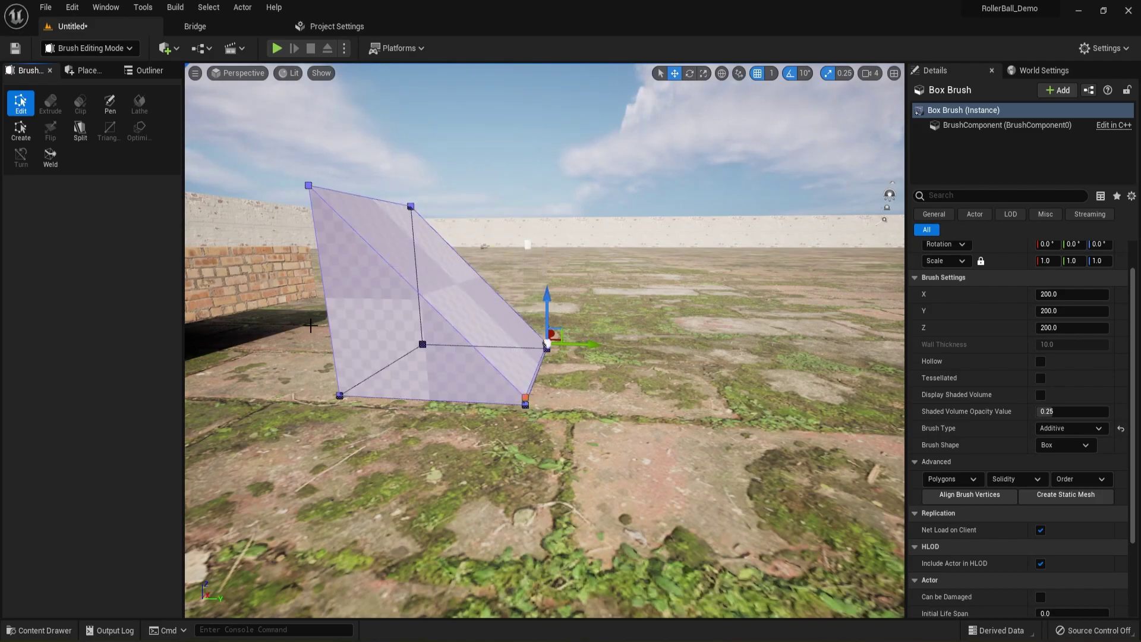
# - Add the base vertices at the wedge's thin end to the selection and pull that end outward along Y to lengthen the ramp
pyautogui.click(525, 406)
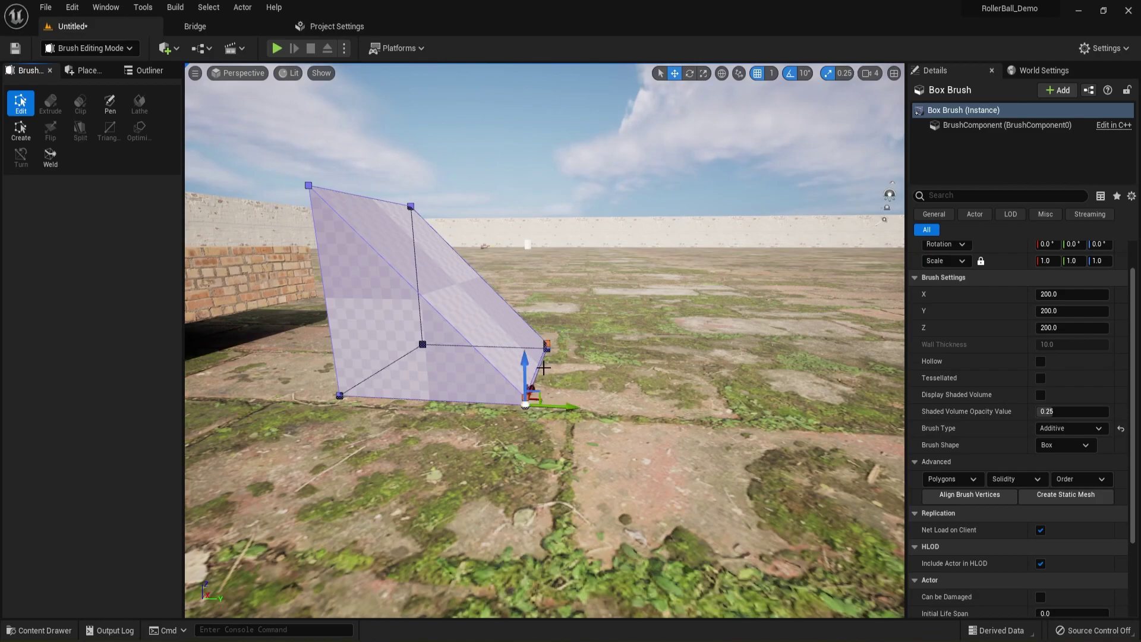
pyautogui.click(546, 348)
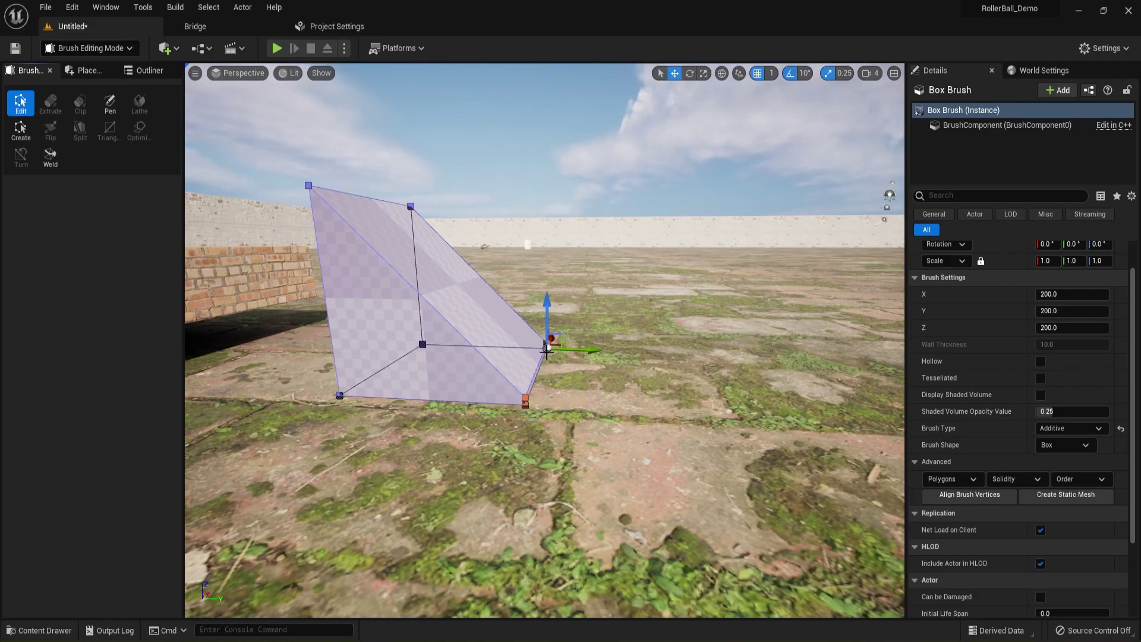
pyautogui.moveTo(596, 350); pyautogui.dragTo(798, 357)
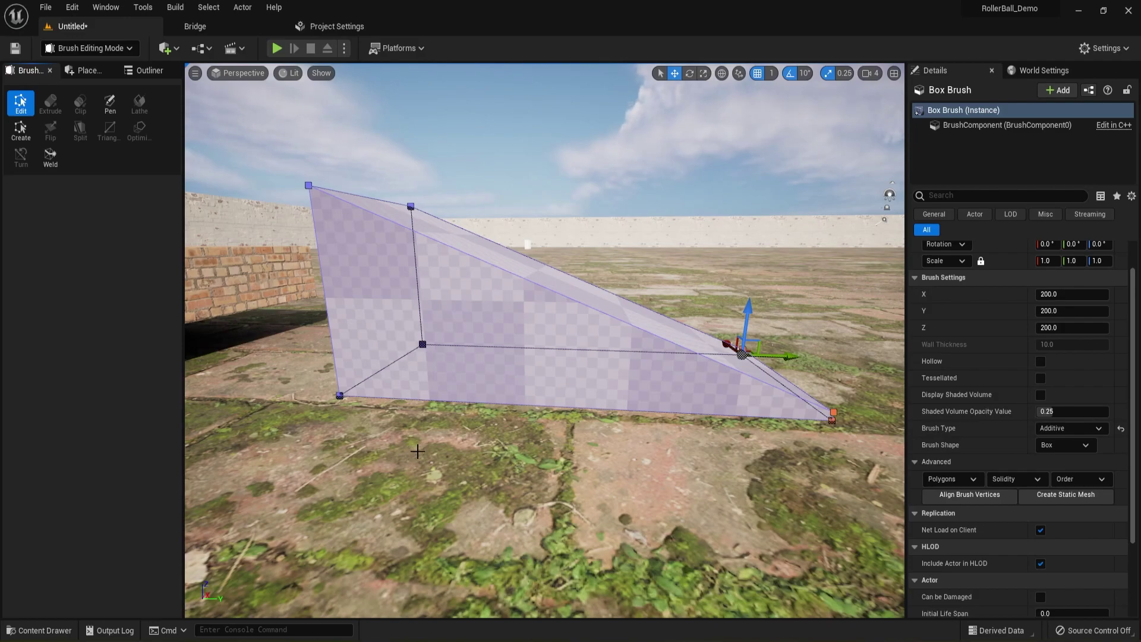
pyautogui.click(308, 186)
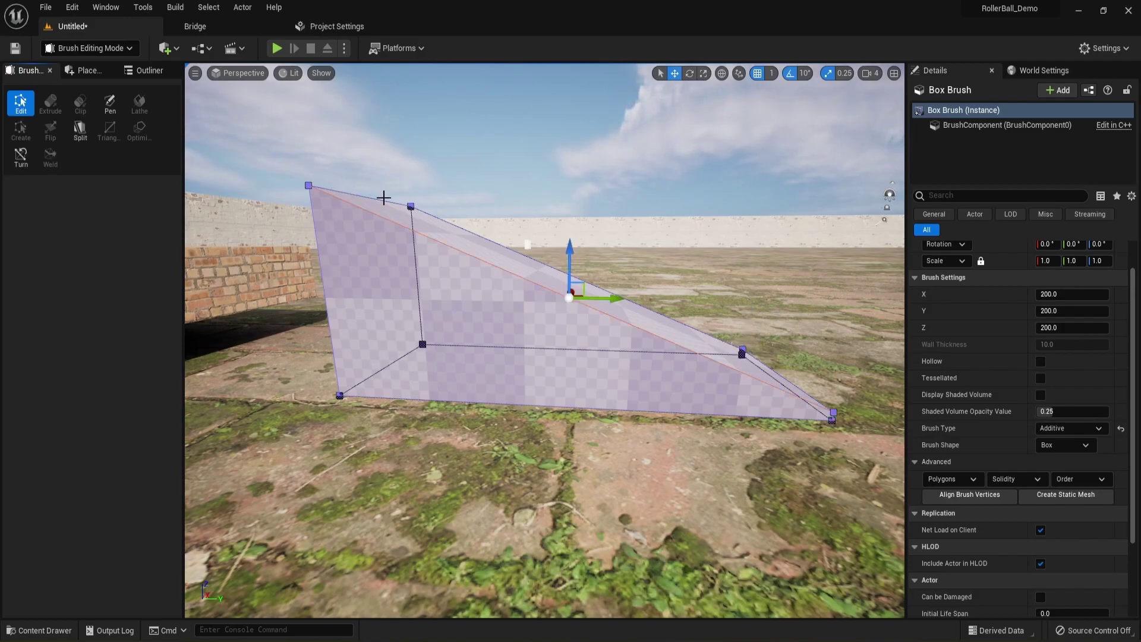
pyautogui.click(409, 201)
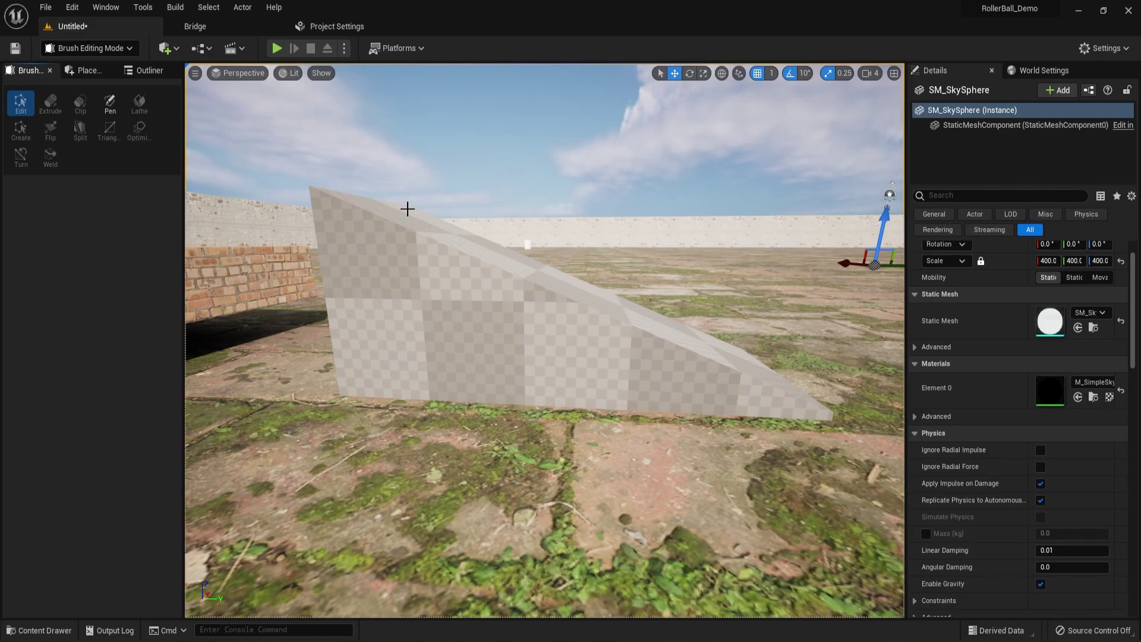
pyautogui.click(408, 208)
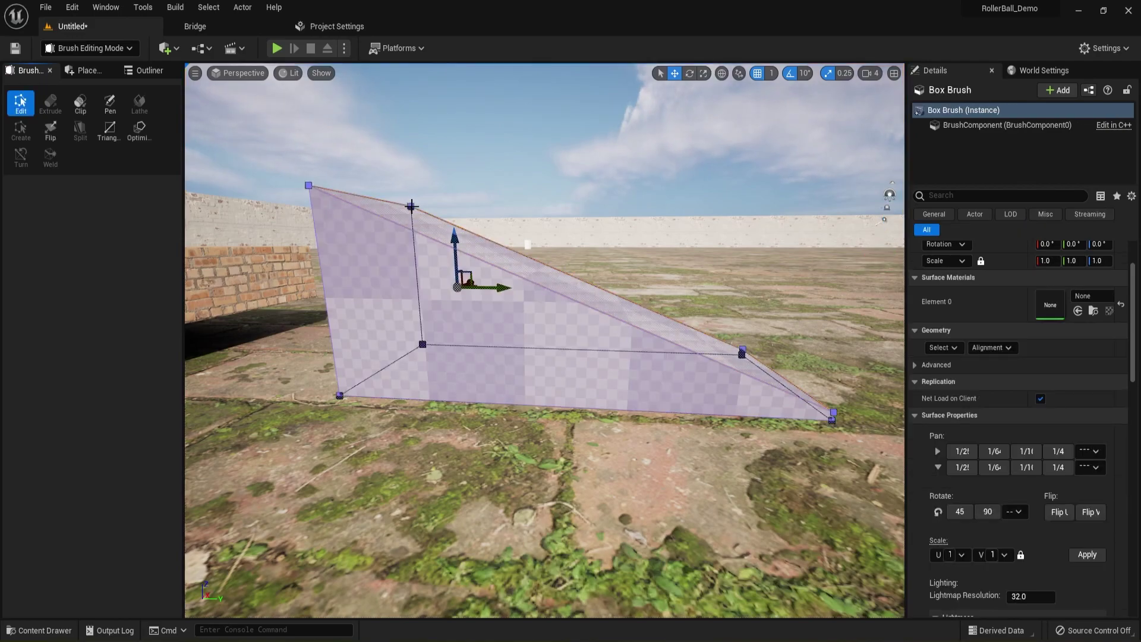
pyautogui.click(411, 207)
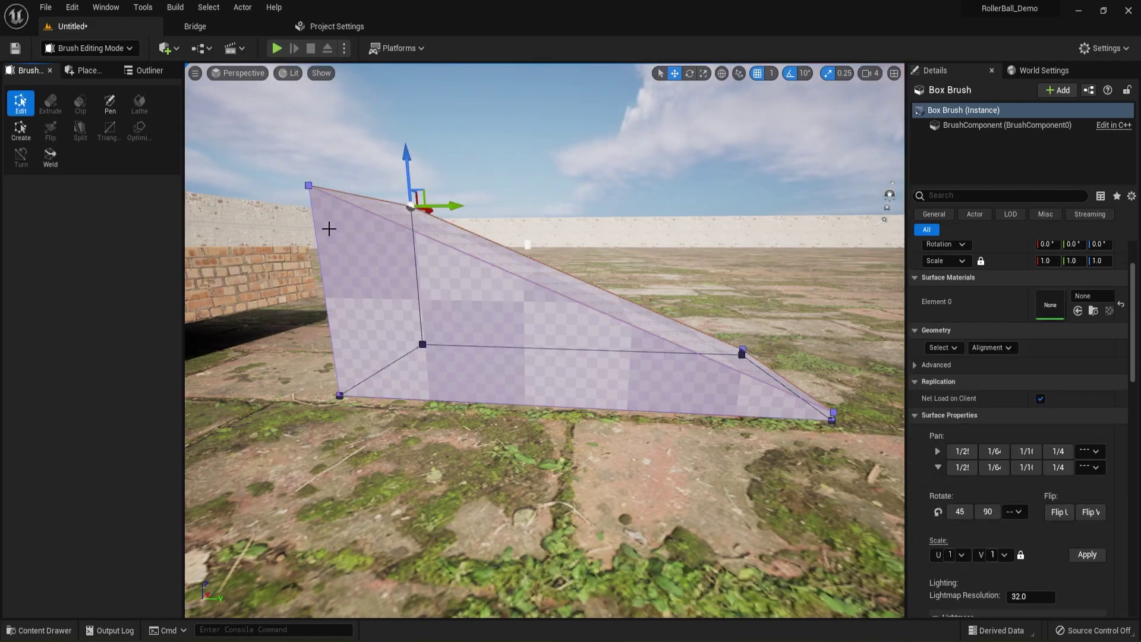
pyautogui.click(309, 186)
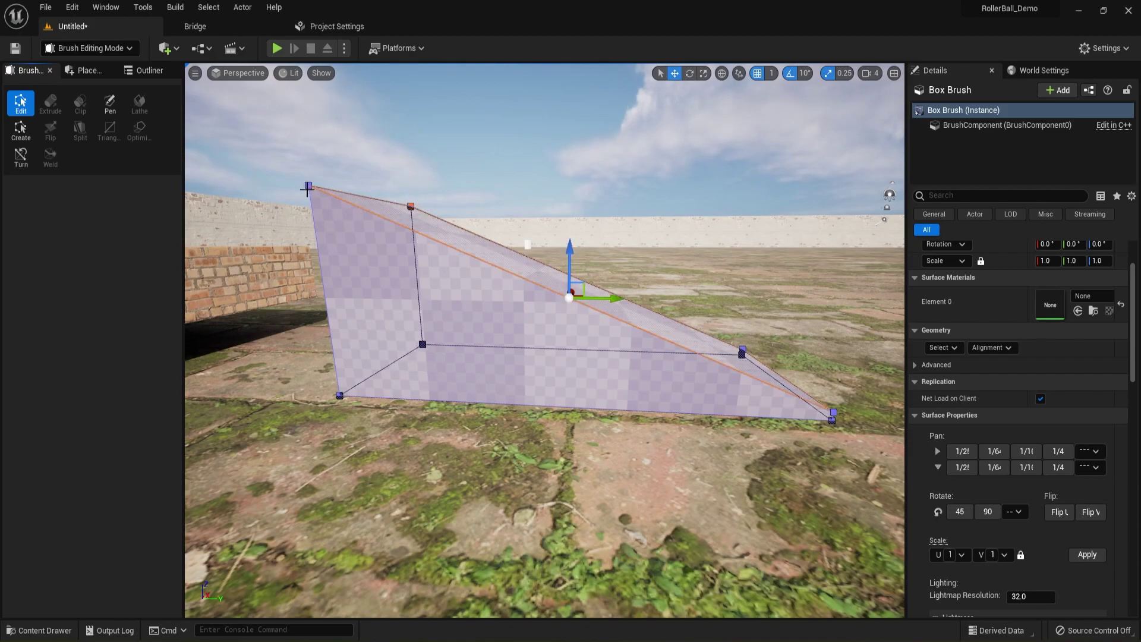
pyautogui.click(385, 173)
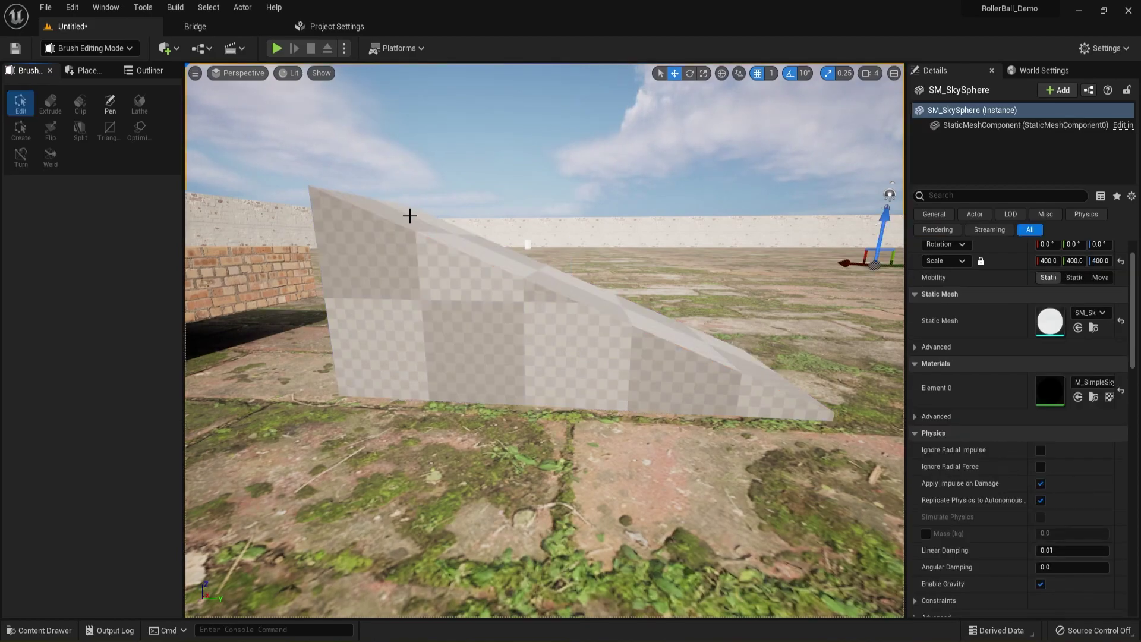
# - Select the two upper vertices at the ramp's tall end and lower them along Z to make the slope gentler
pyautogui.click(407, 205)
pyautogui.scroll(-8, 380, 262)
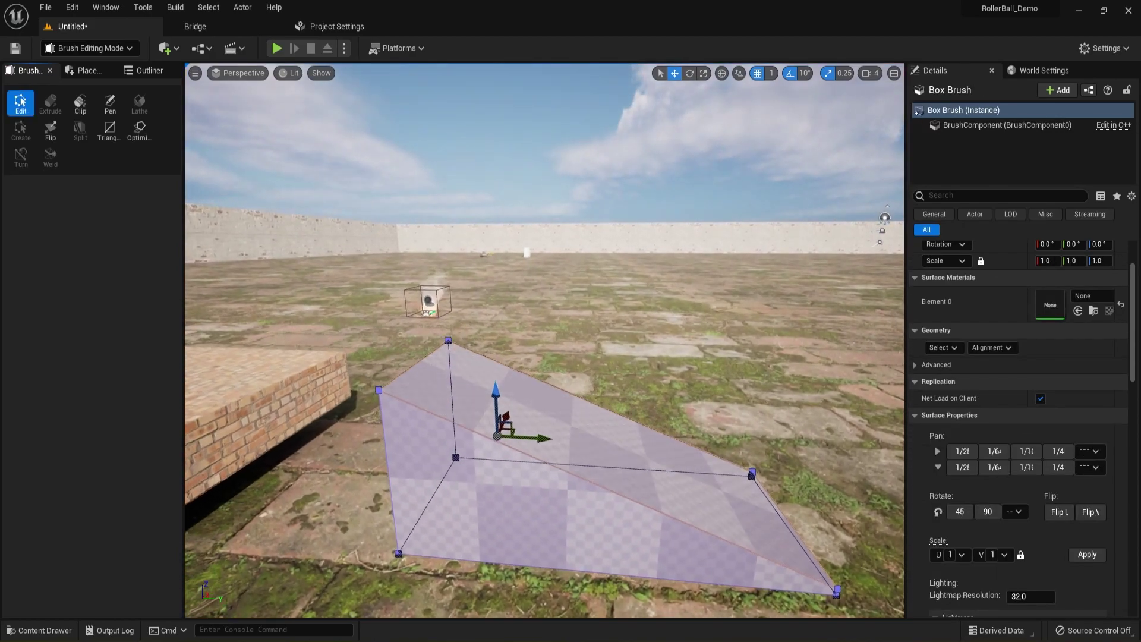
pyautogui.scroll(8, 384, 273)
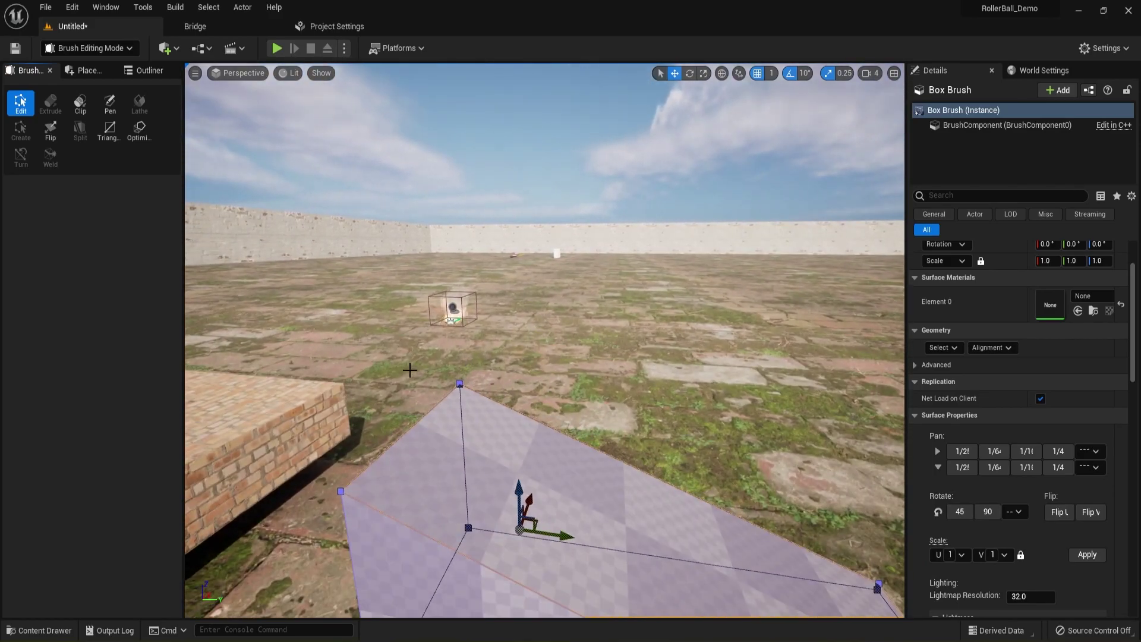
pyautogui.click(460, 416)
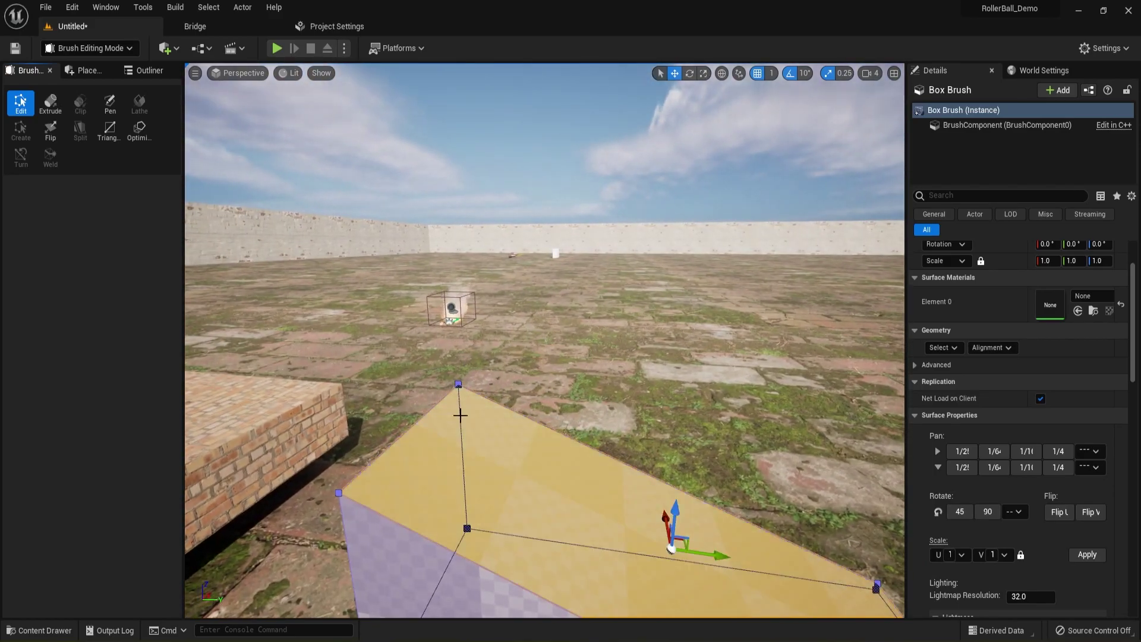
pyautogui.click(458, 384)
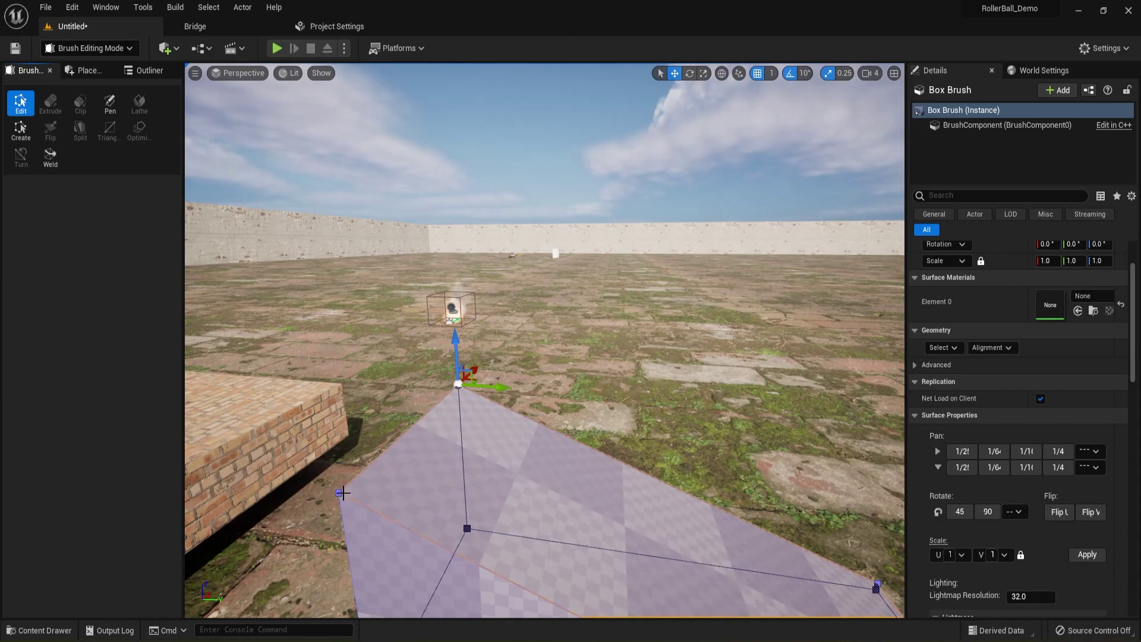
pyautogui.click(338, 495)
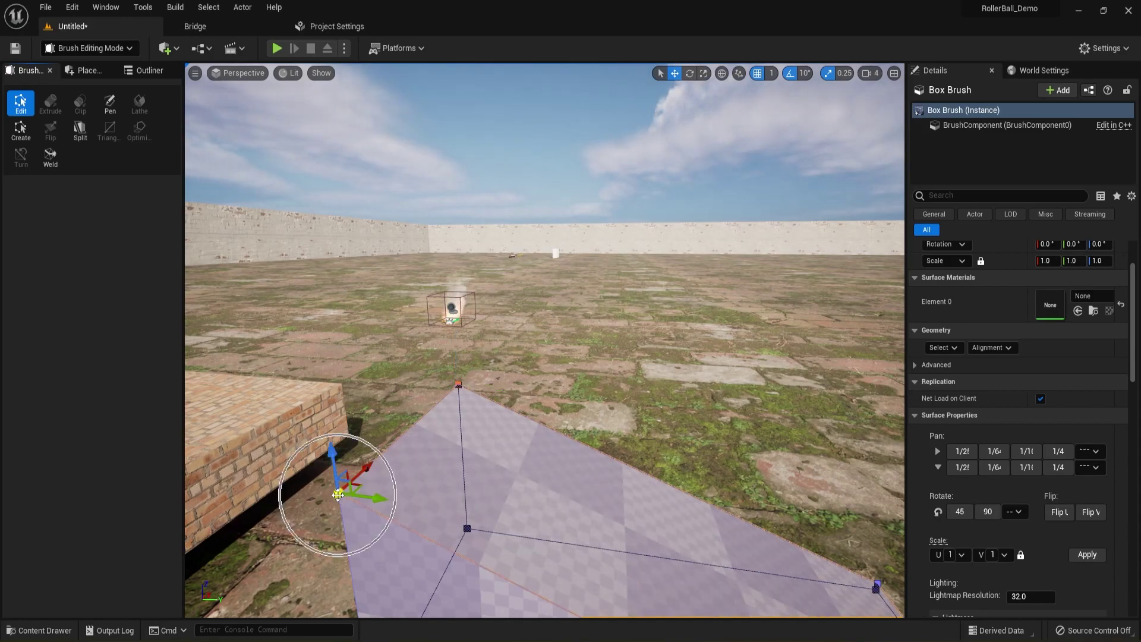
pyautogui.moveTo(335, 466); pyautogui.dragTo(337, 493)
pyautogui.moveTo(336, 493)
pyautogui.mouseDown(button='right')
pyautogui.moveTo(226, 482)
pyautogui.moveTo(428, 490)
pyautogui.moveTo(362, 492)
pyautogui.mouseUp(button='right')
pyautogui.moveTo(636, 396); pyautogui.dragTo(621, 383, button='right')
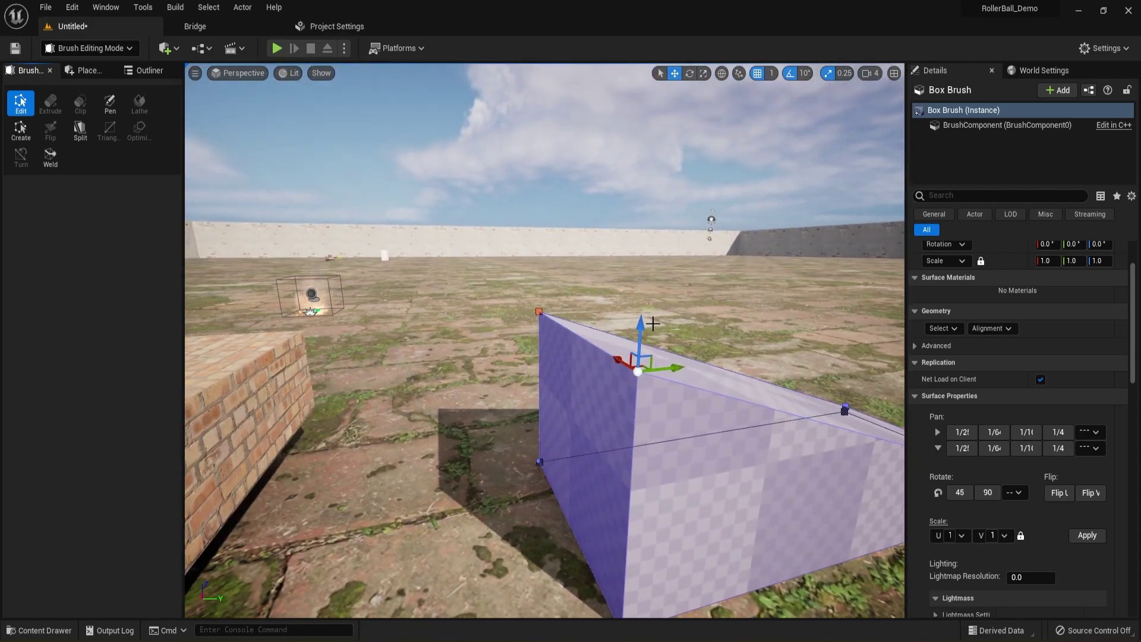
pyautogui.moveTo(640, 328)
pyautogui.mouseDown()
pyautogui.moveTo(639, 354)
pyautogui.moveTo(592, 333)
pyautogui.mouseUp()
# - Check the reshaped ramp beside the brick platform, and leave brush editing for Select mode
pyautogui.scroll(-3, 555, 423)
pyautogui.moveTo(555, 393); pyautogui.dragTo(504, 413, button='right')
pyautogui.press('d')
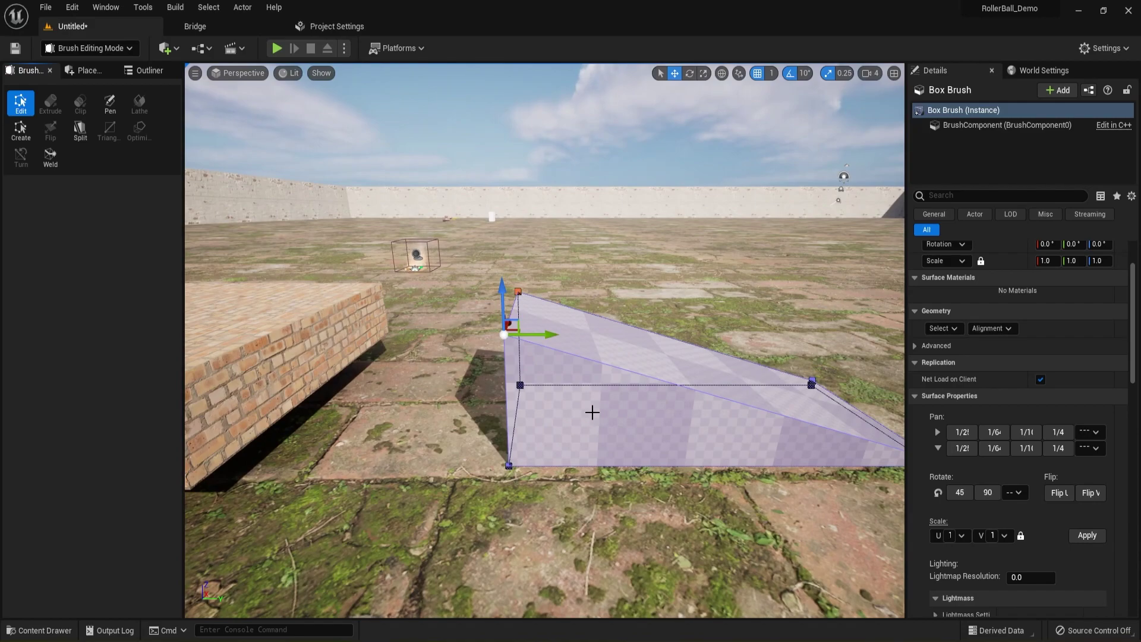
pyautogui.scroll(3, 573, 393)
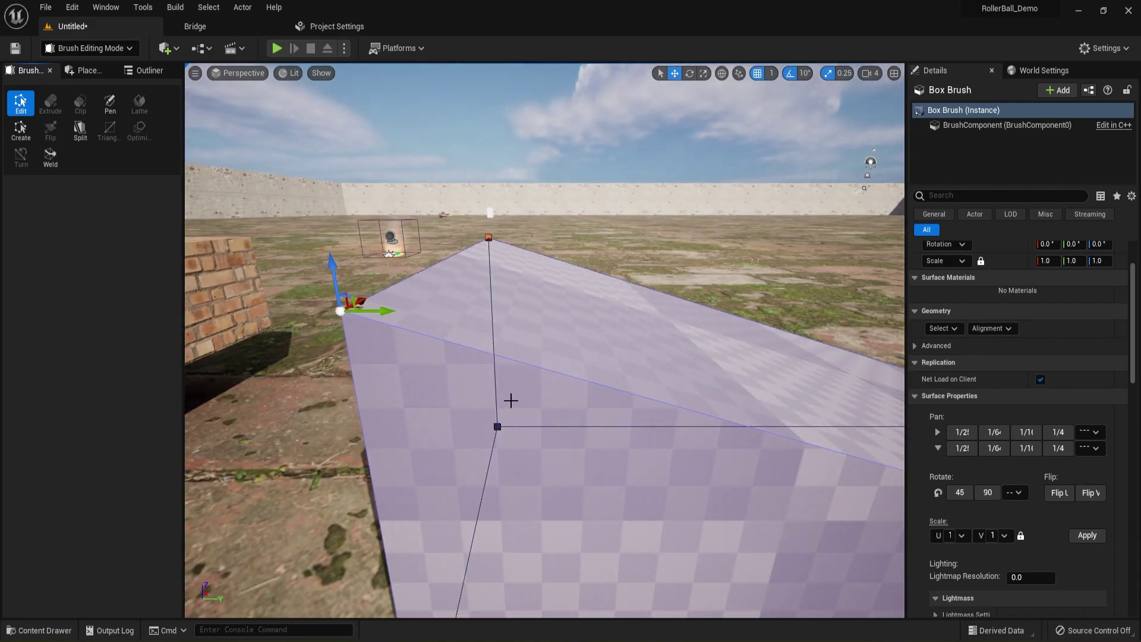
pyautogui.scroll(-3, 514, 406)
pyautogui.scroll(-2, 564, 421)
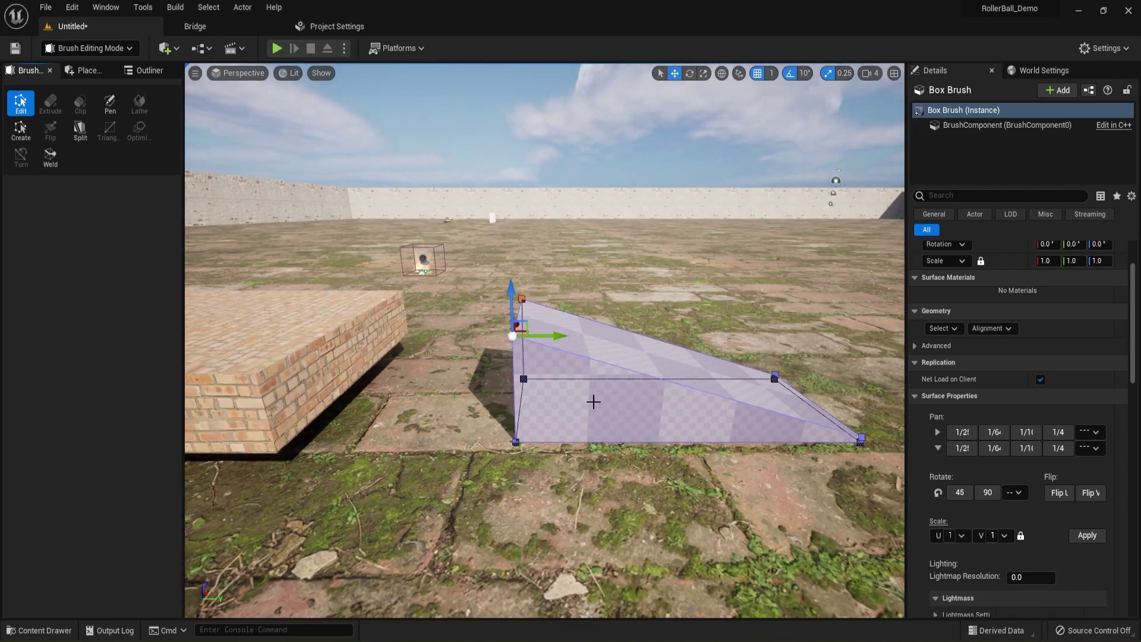
pyautogui.click(128, 48)
pyautogui.click(89, 68)
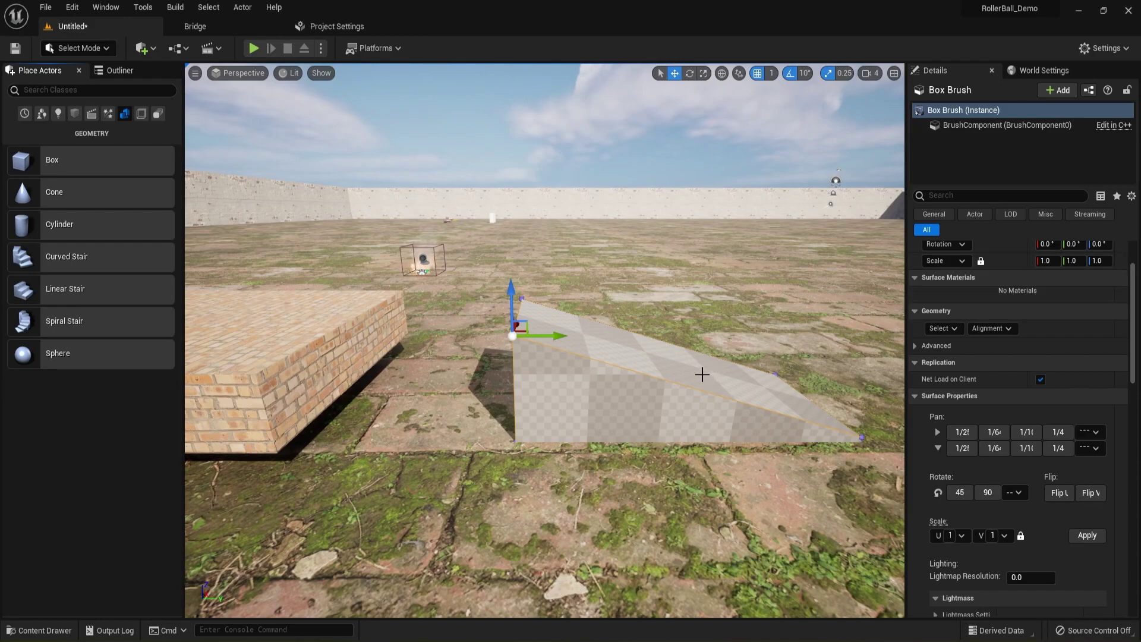
# - Stretch the ramp brush to a Y scale of 2.0, and undo that scaling
pyautogui.click(683, 371)
pyautogui.press('r')
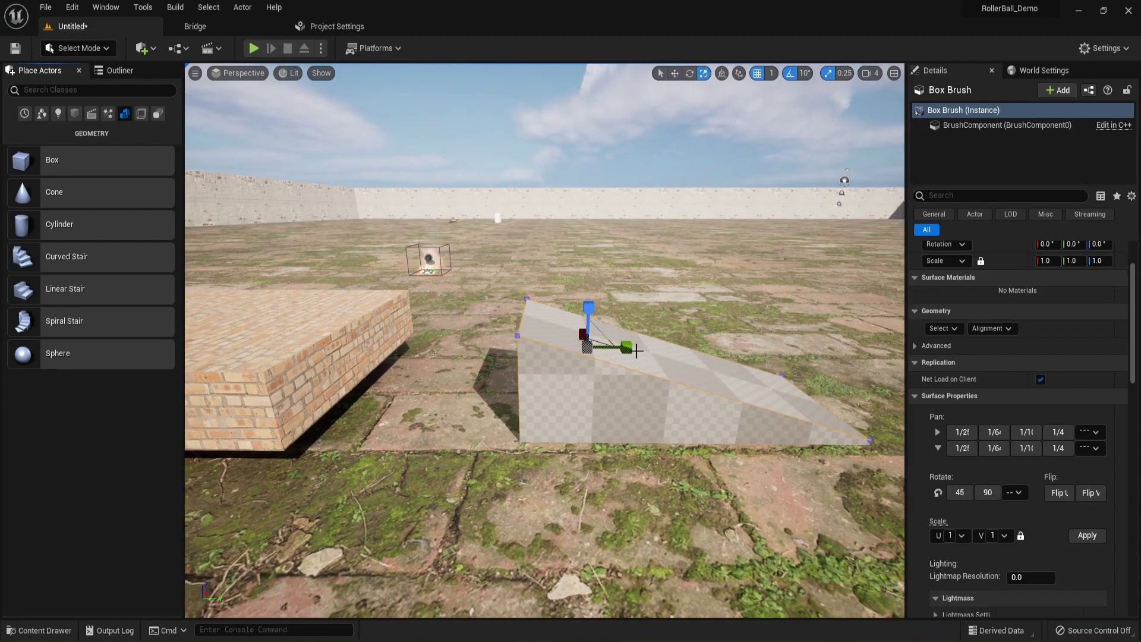
pyautogui.moveTo(630, 347); pyautogui.dragTo(636, 347)
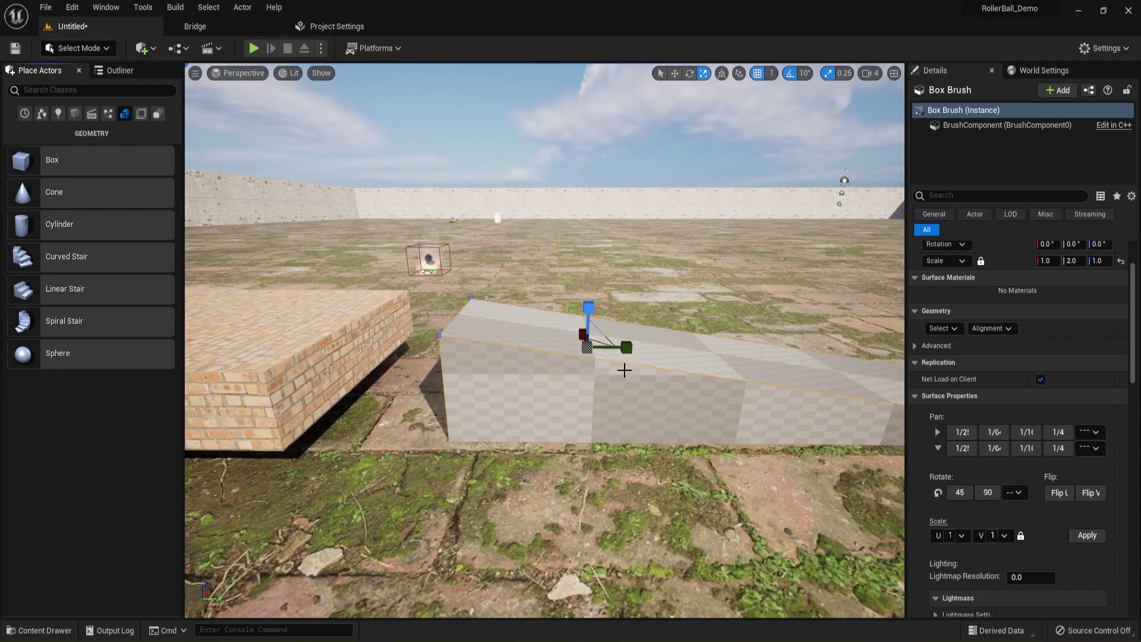
pyautogui.hotkey('ctrl', 'z')
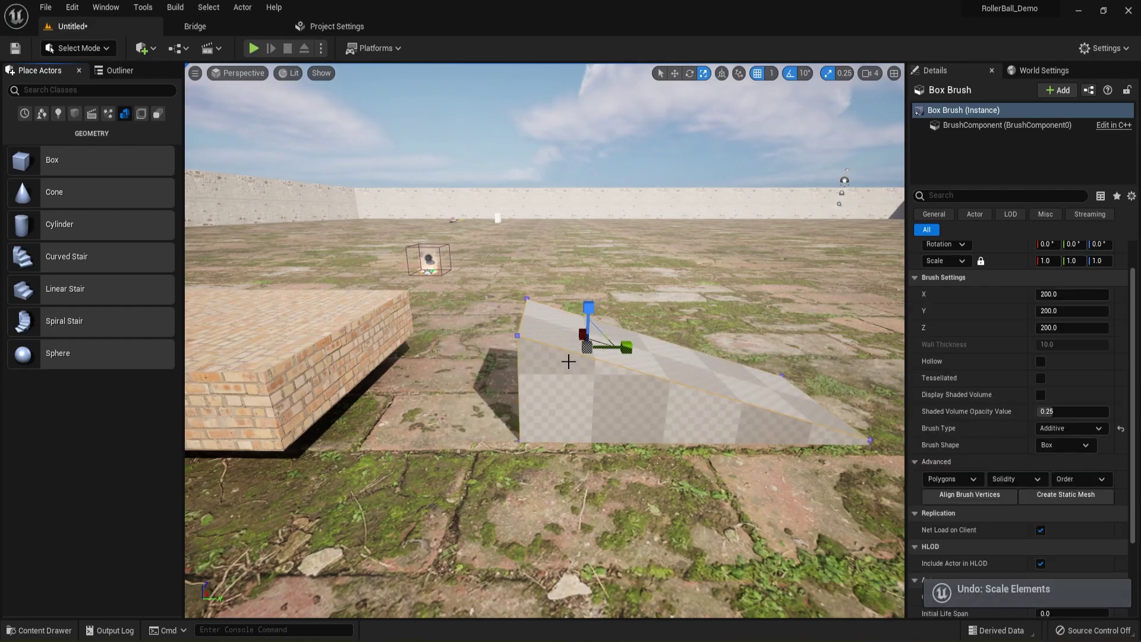
# - Examine the ramp brush from above beside the brick platform and select its sloped face in Select mode
pyautogui.scroll(2, 571, 361)
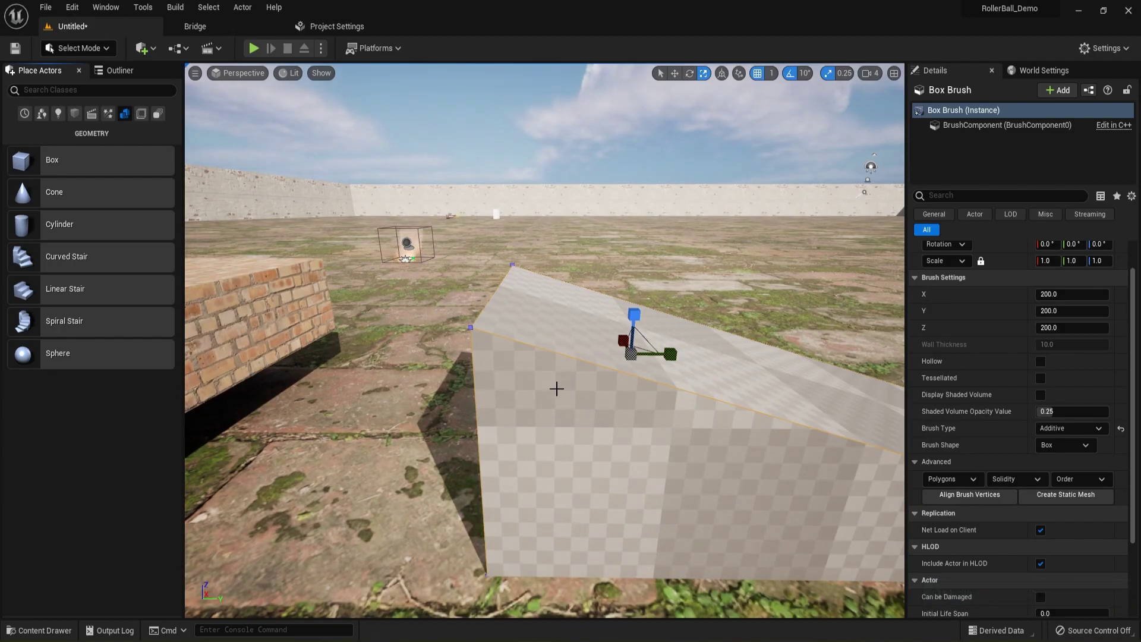
pyautogui.scroll(-1, 576, 402)
pyautogui.moveTo(583, 410)
pyautogui.mouseDown(button='right')
pyautogui.moveTo(493, 452)
pyautogui.moveTo(594, 454)
pyautogui.moveTo(597, 493)
pyautogui.moveTo(708, 523)
pyautogui.moveTo(713, 470)
pyautogui.moveTo(683, 479)
pyautogui.moveTo(737, 445)
pyautogui.moveTo(577, 408)
pyautogui.mouseUp(button='right')
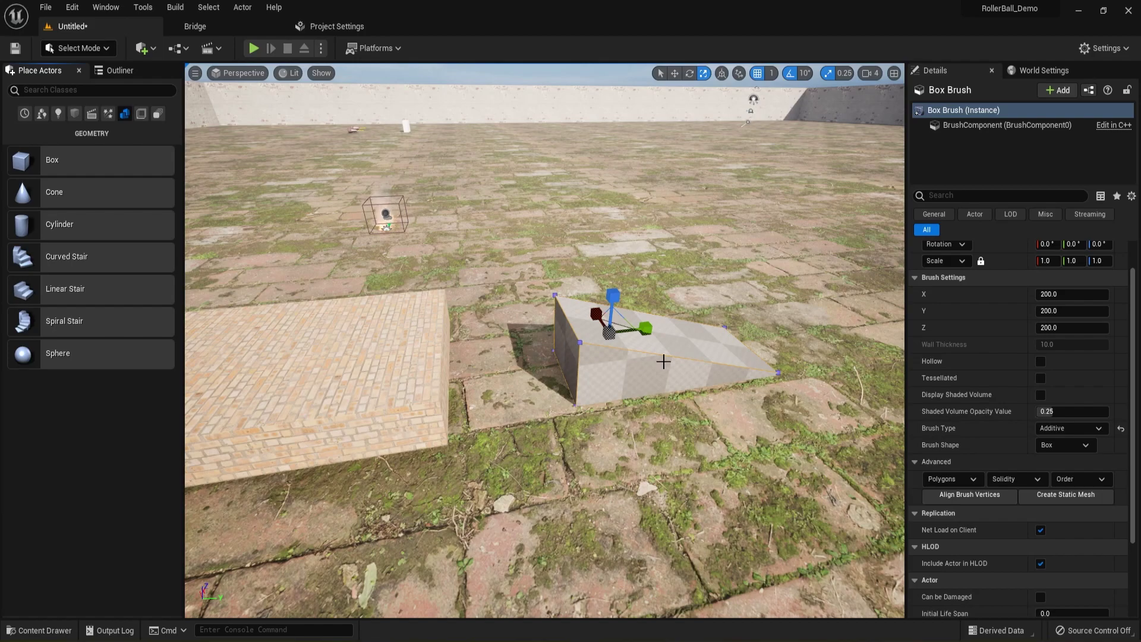
pyautogui.scroll(2, 1000, 317)
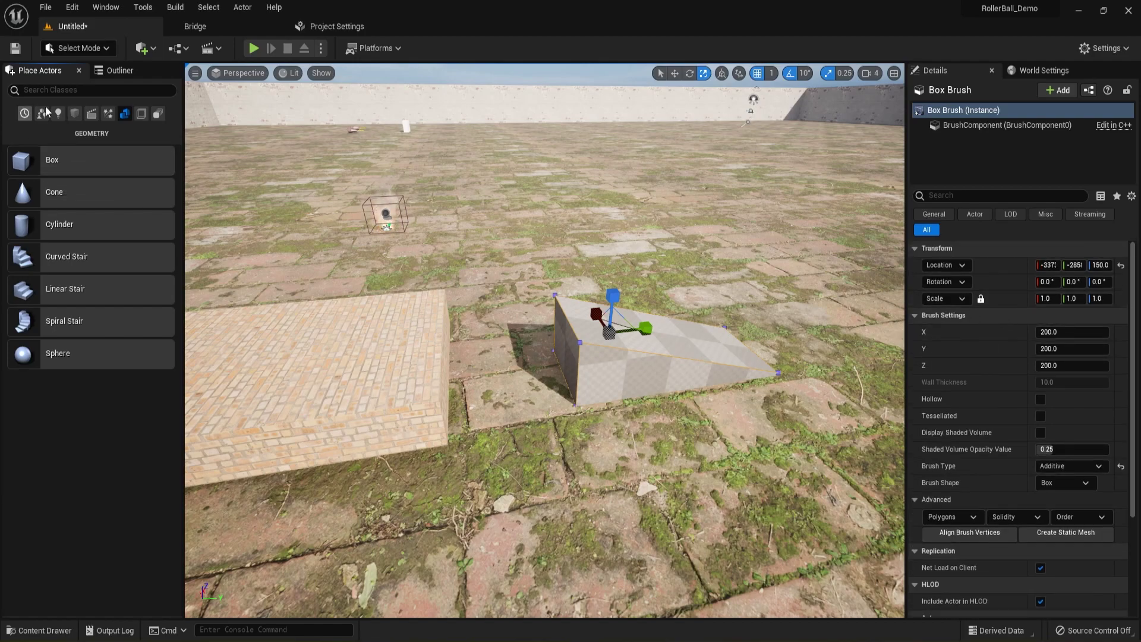
pyautogui.click(89, 47)
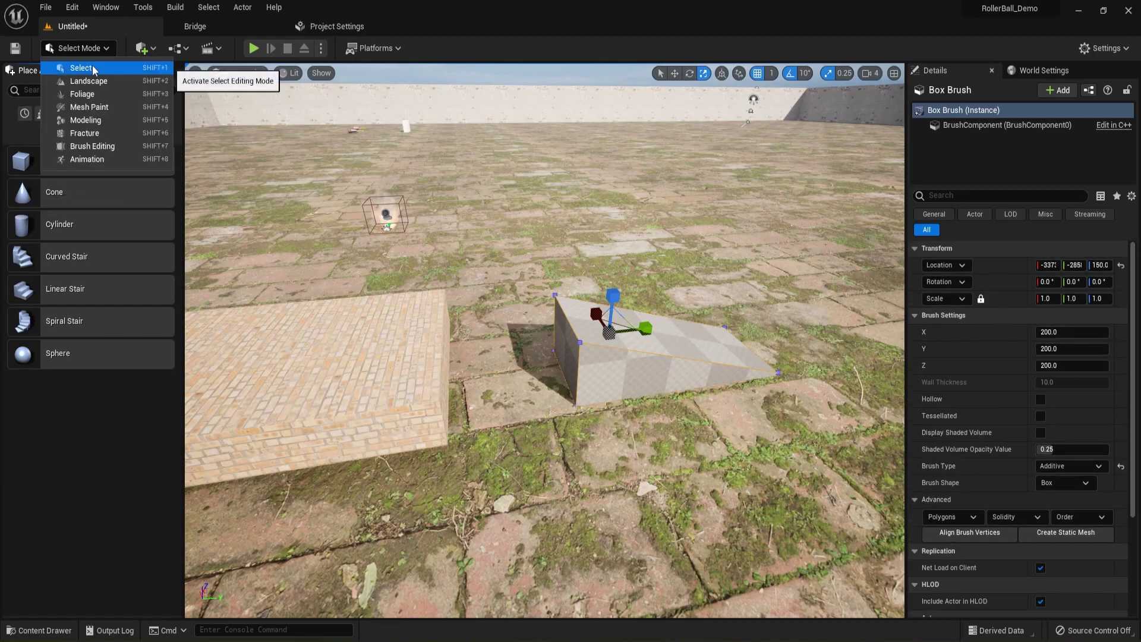
pyautogui.click(92, 68)
pyautogui.click(640, 346)
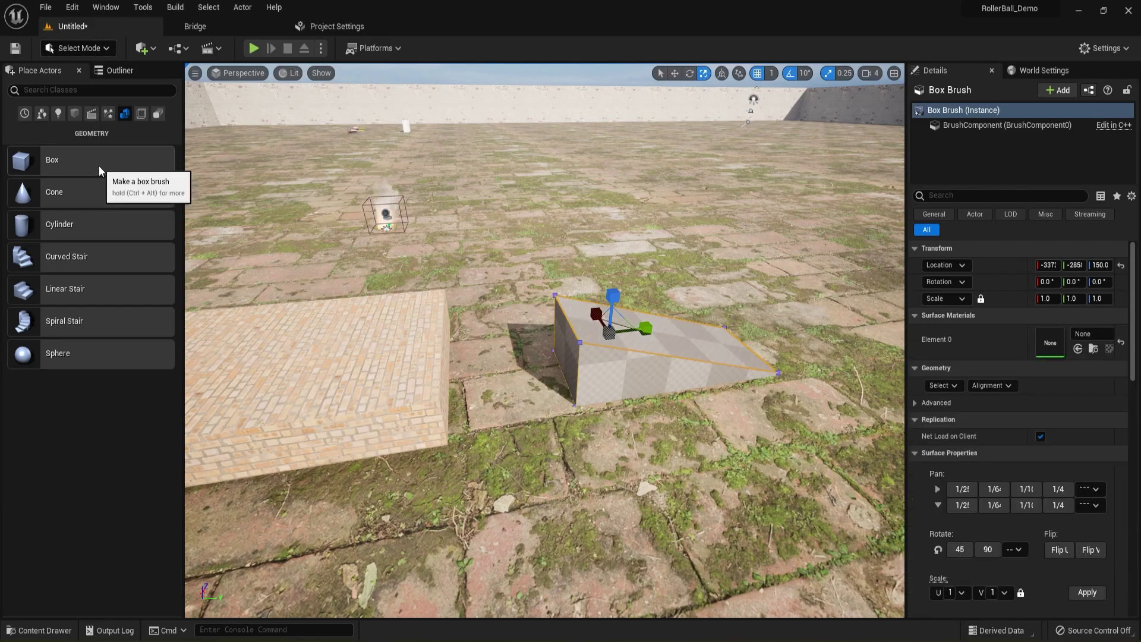
pyautogui.click(105, 48)
pyautogui.click(93, 67)
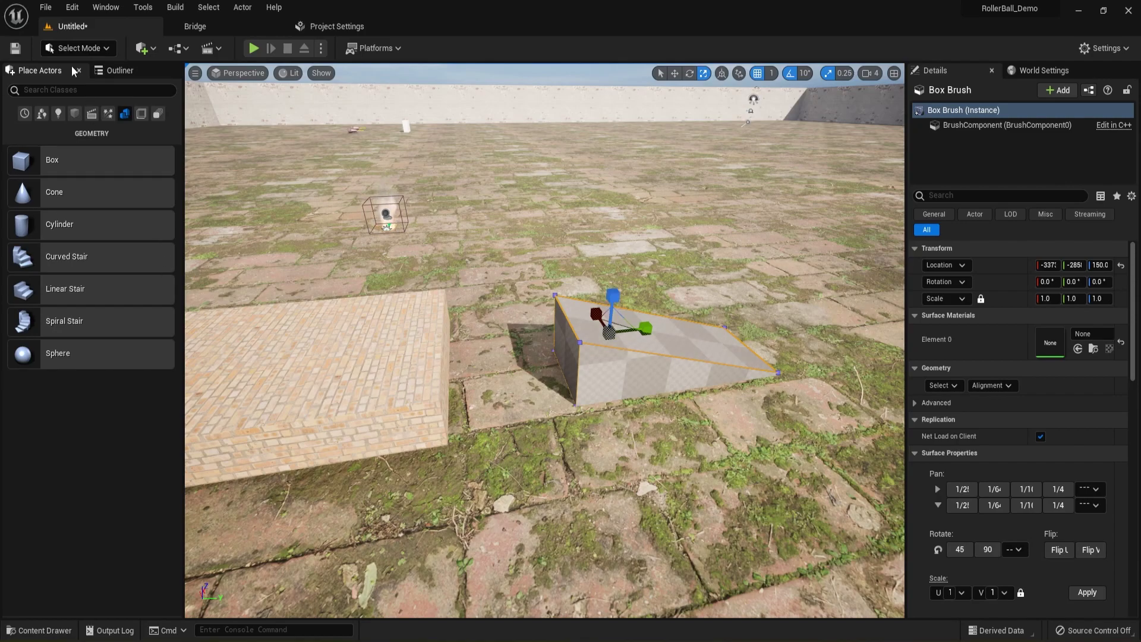
# - Convert the ramp's Box Brush into a static mesh named SM_Ramp_Large in the Models folder
pyautogui.click(116, 70)
pyautogui.click(101, 234)
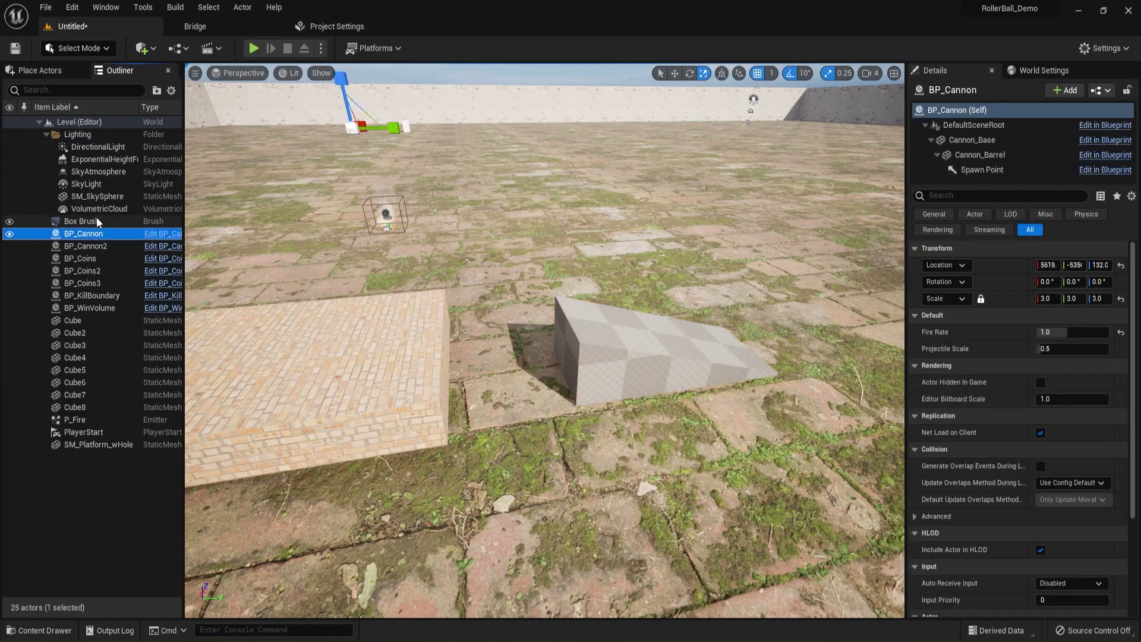
pyautogui.click(97, 222)
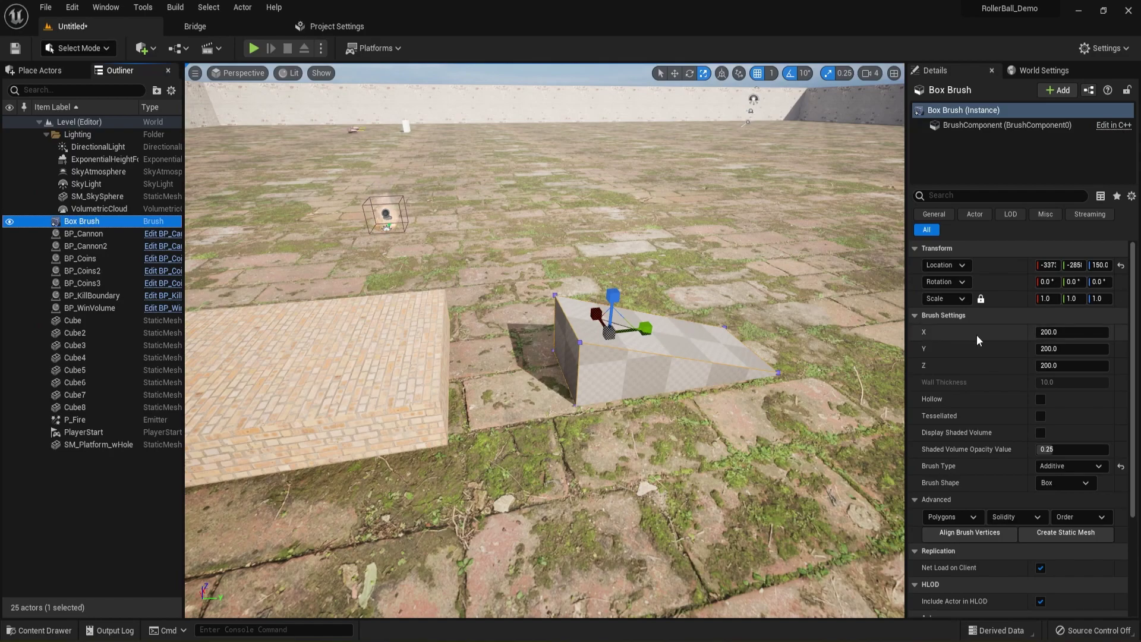
pyautogui.scroll(-2, 973, 380)
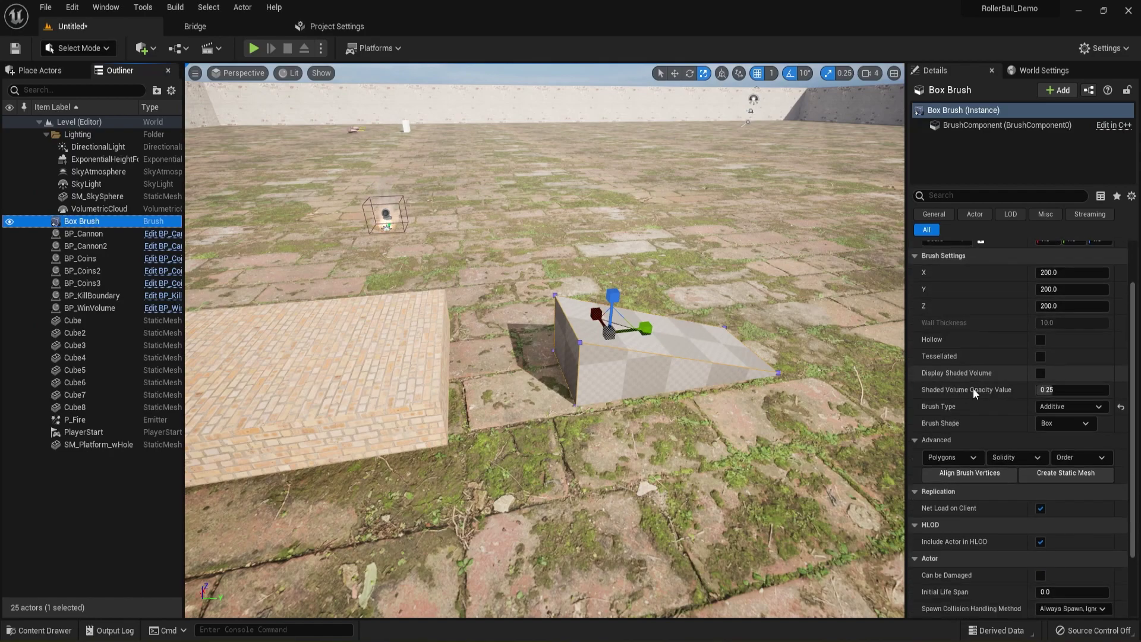
pyautogui.click(1058, 474)
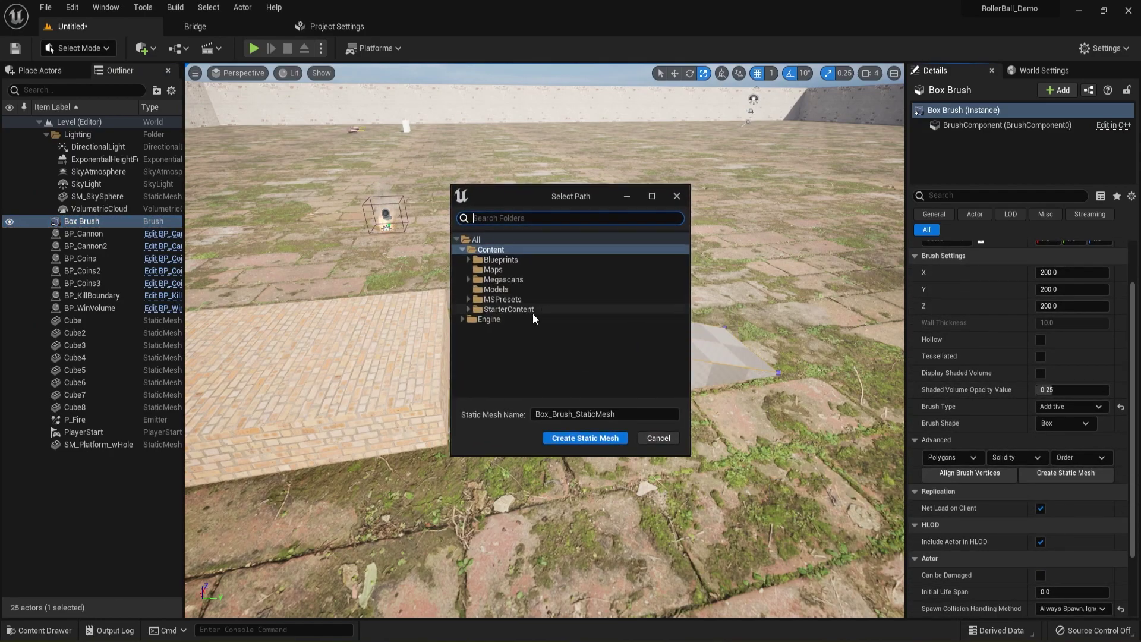
pyautogui.click(492, 290)
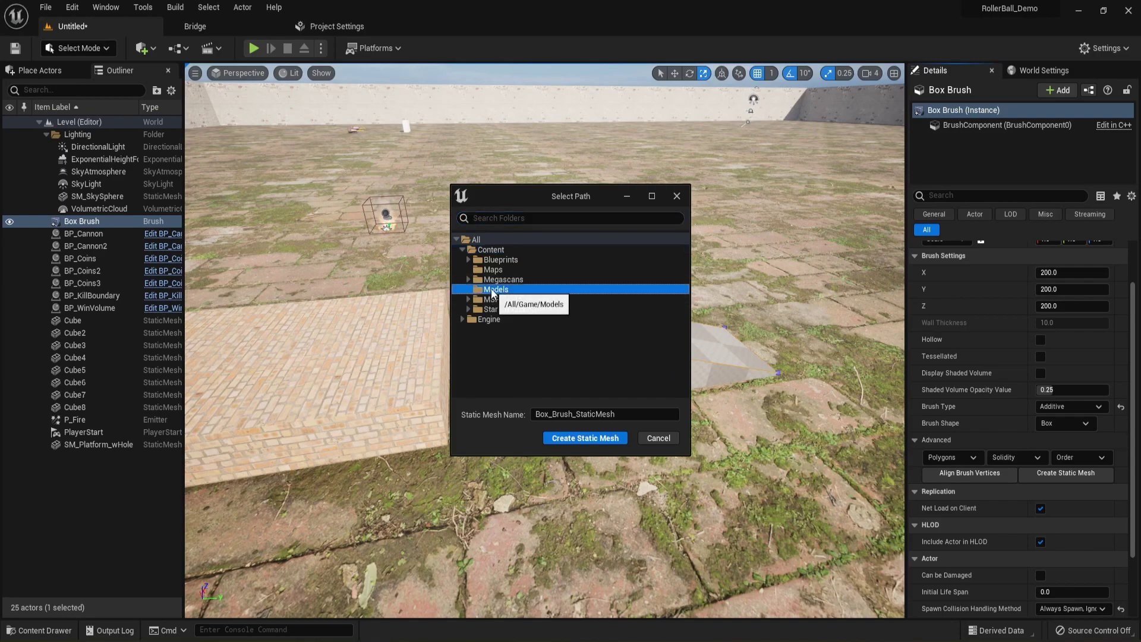
pyautogui.click(657, 413)
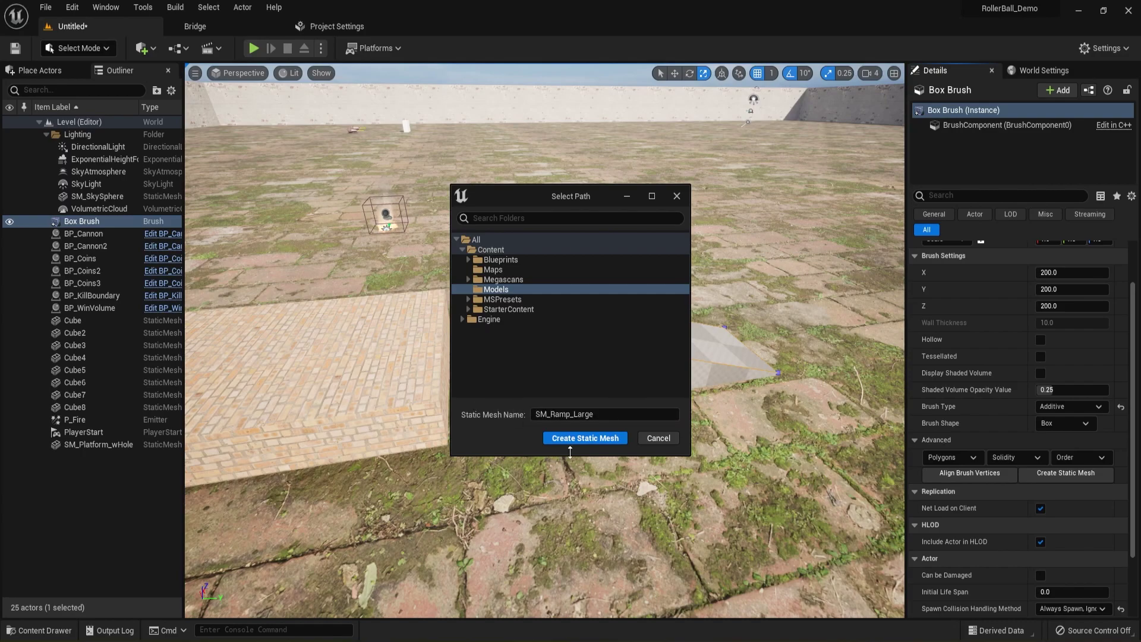
pyautogui.click(586, 440)
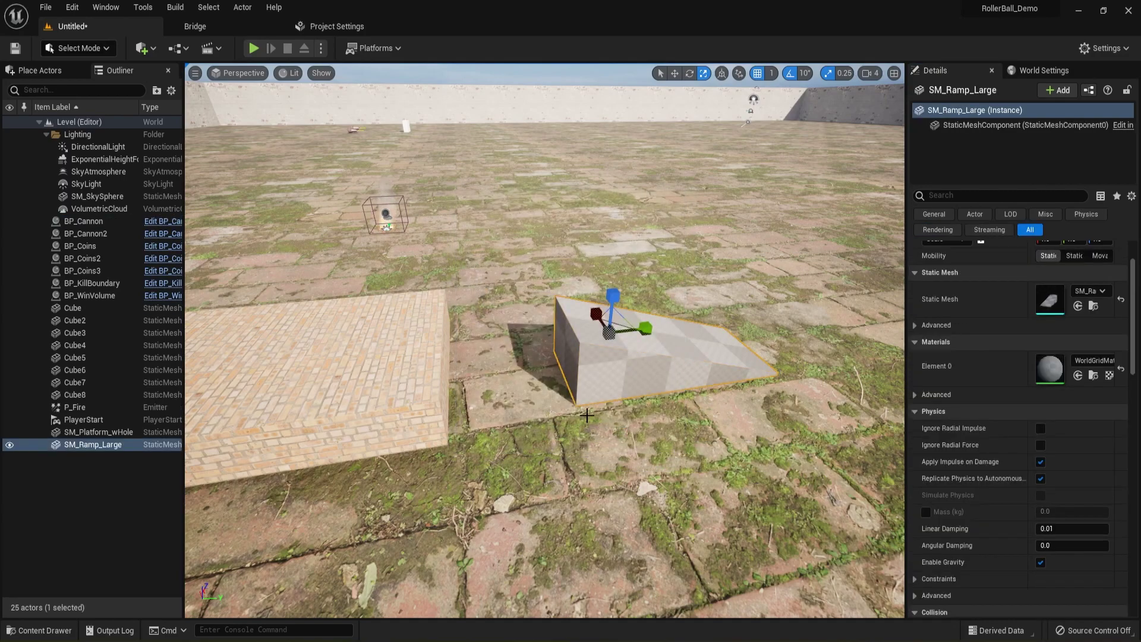
# - Apply the MI_Brick_Wall_vhhkfjp_2K material from the Megascans surfaces to the ramp and compare its bricks with the platform's
pyautogui.click(40, 630)
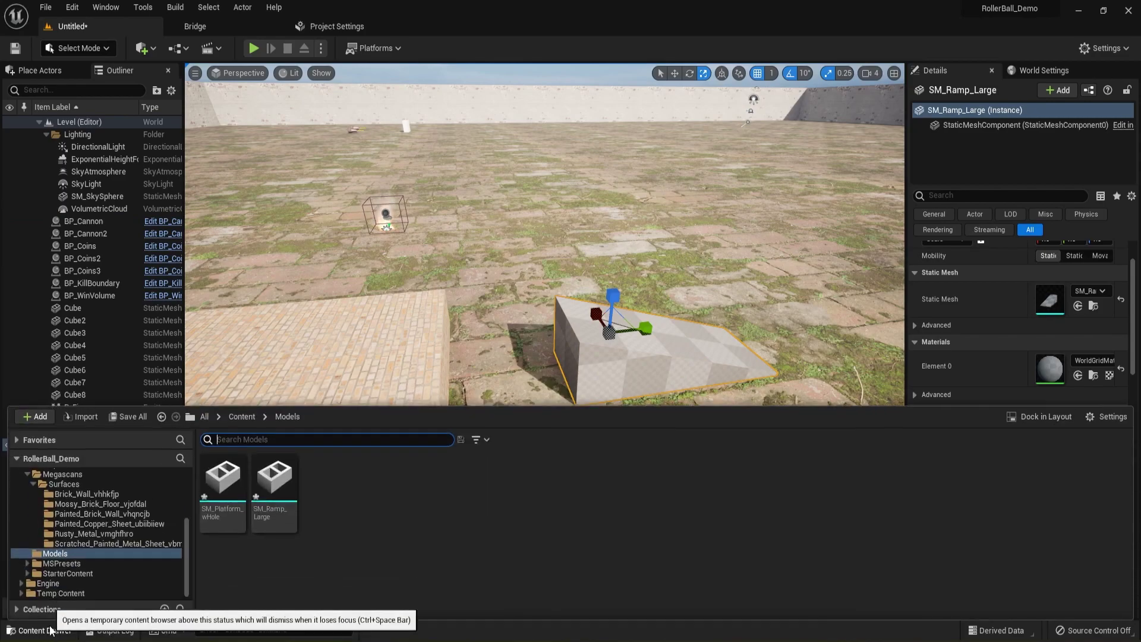
pyautogui.click(237, 418)
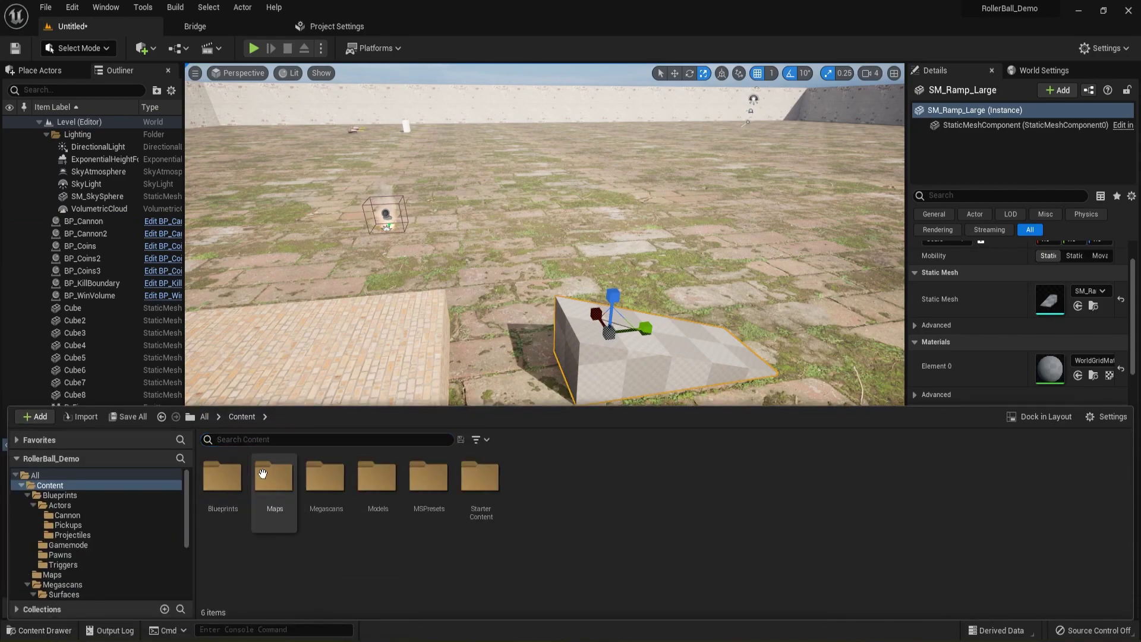
pyautogui.doubleClick(328, 474)
pyautogui.doubleClick(236, 486)
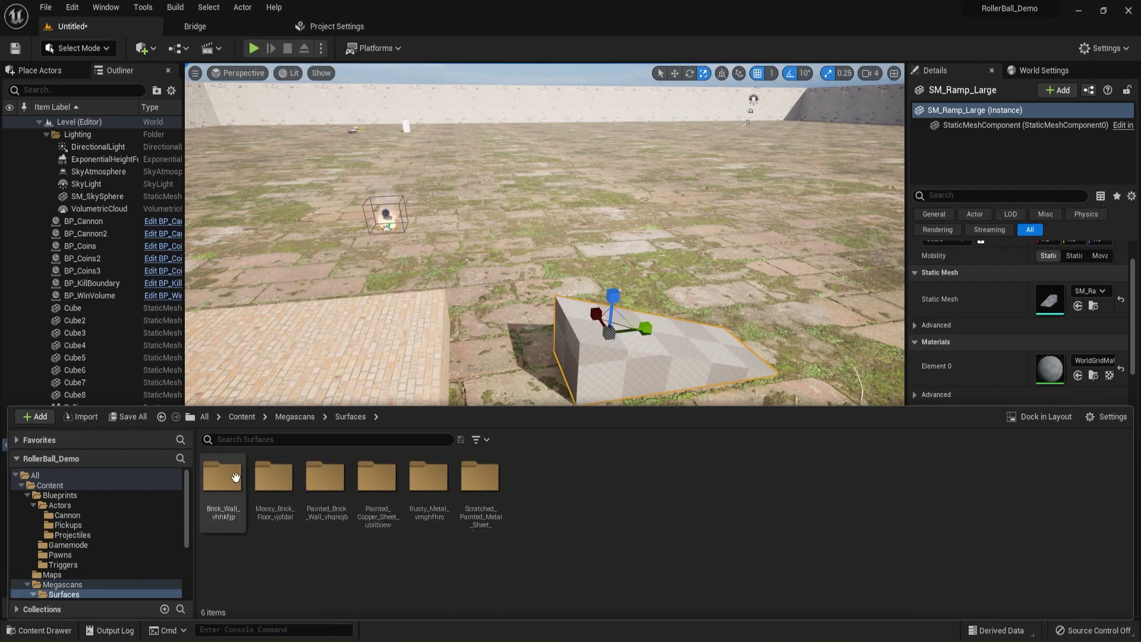
pyautogui.doubleClick(236, 489)
pyautogui.moveTo(223, 477); pyautogui.dragTo(579, 357)
pyautogui.moveTo(580, 356); pyautogui.dragTo(499, 374, button='right')
pyautogui.moveTo(431, 370); pyautogui.dragTo(612, 371, button='right')
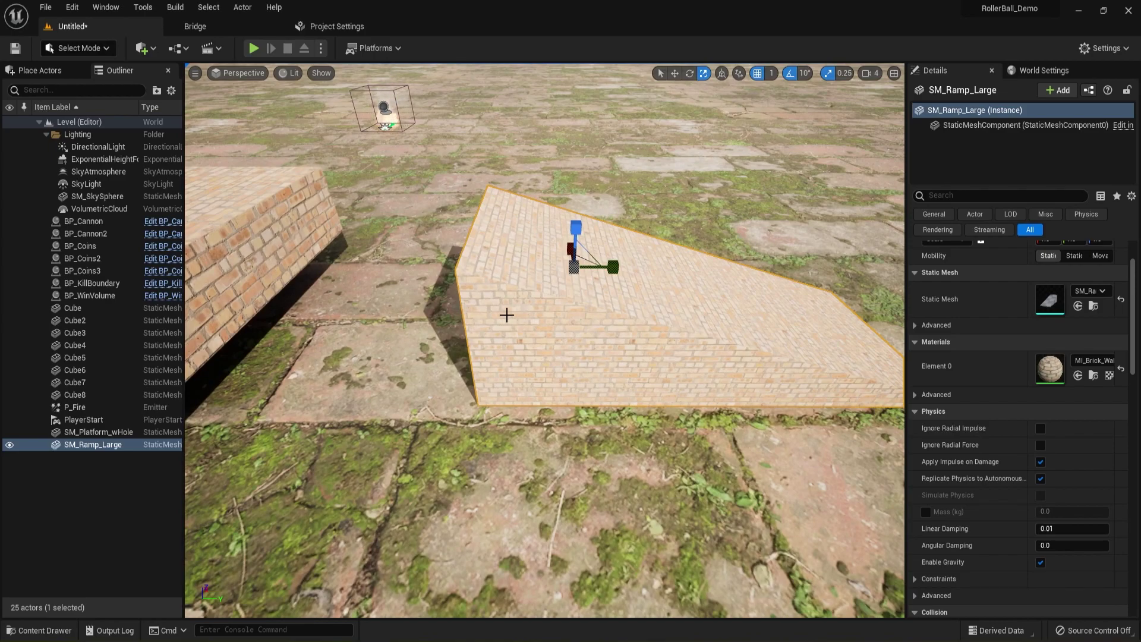
pyautogui.moveTo(521, 349); pyautogui.dragTo(491, 339, button='right')
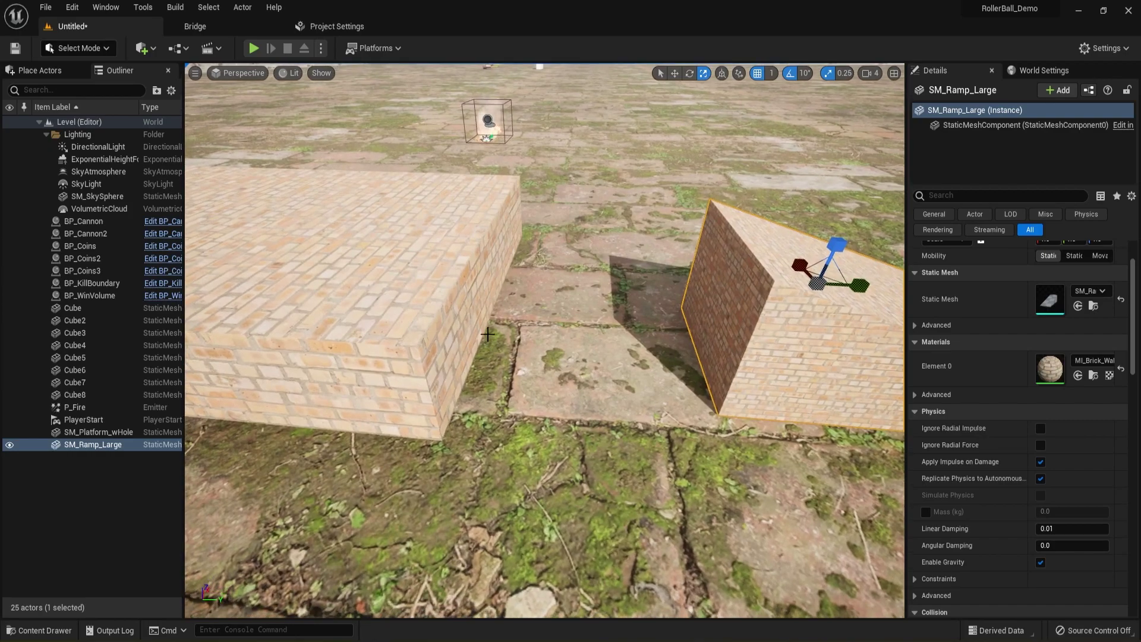
# - Duplicate the MI_Brick_Wall_vhhkfjp_2K material instance as MI_Ramp_Brick and apply the copy to the ramp
pyautogui.click(37, 630)
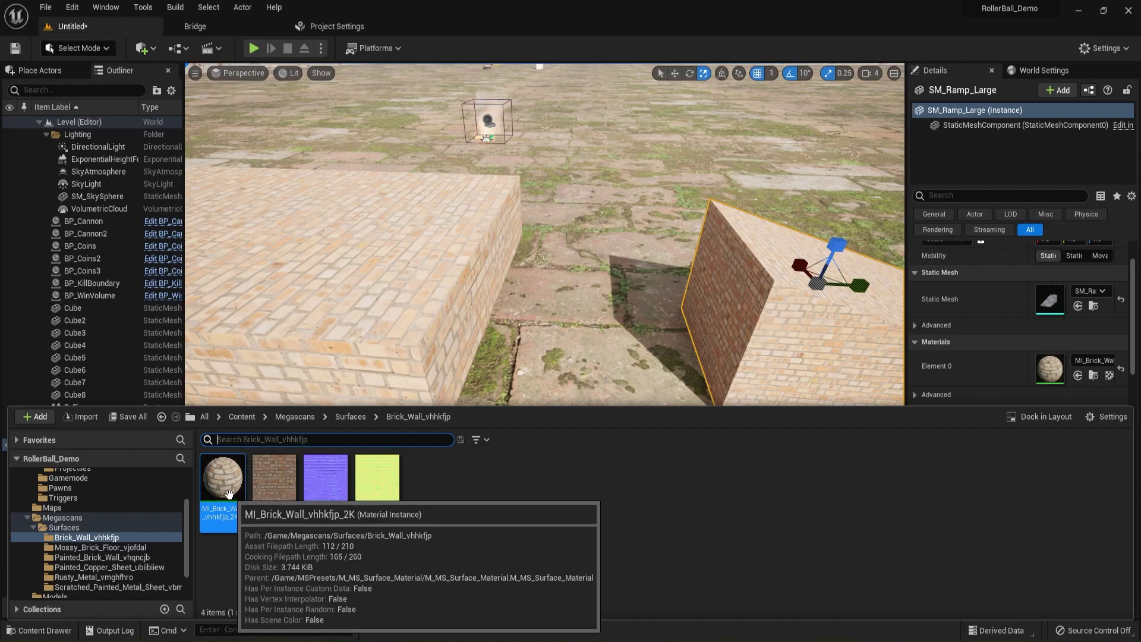
pyautogui.hotkey('ctrl', 'd')
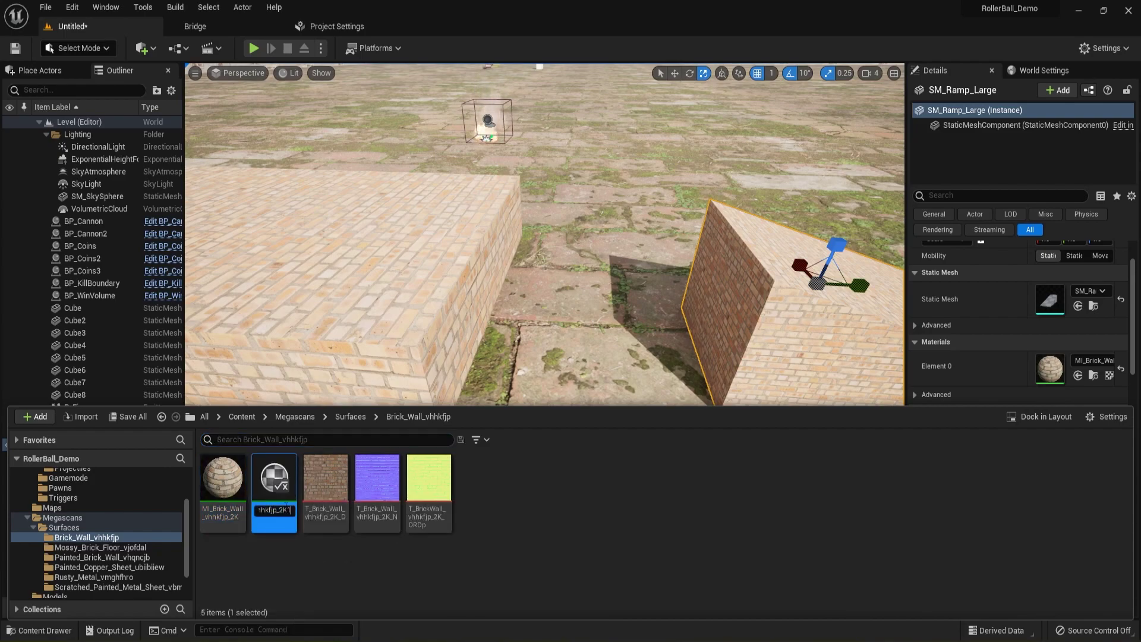
pyautogui.write('M')
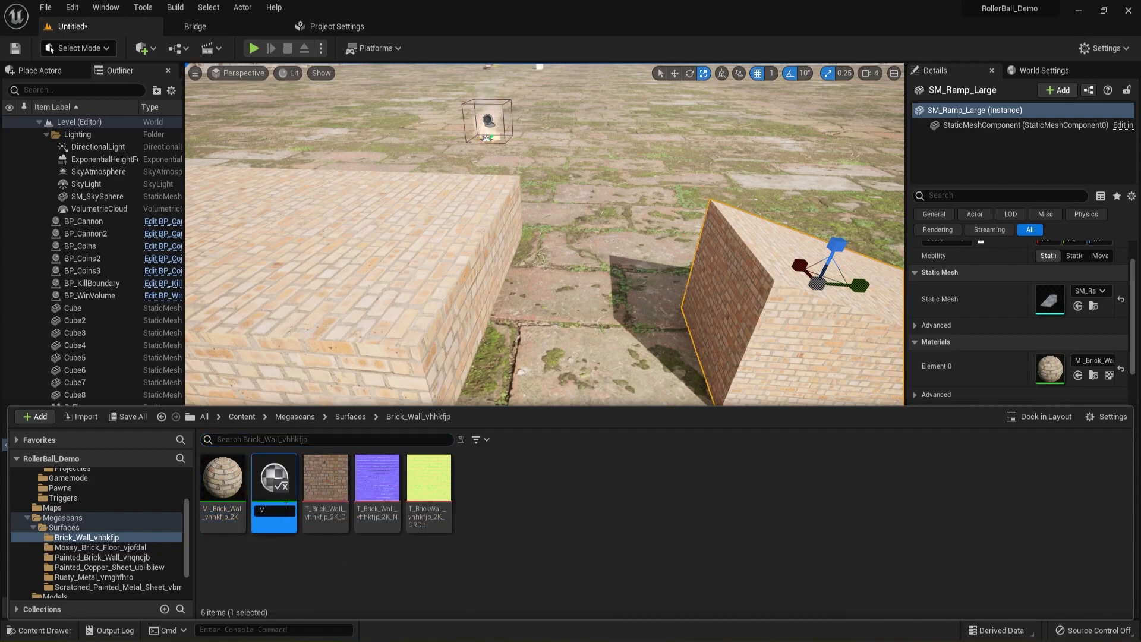
pyautogui.write('I_')
pyautogui.write('Ramp_Brick')
pyautogui.press('Return')
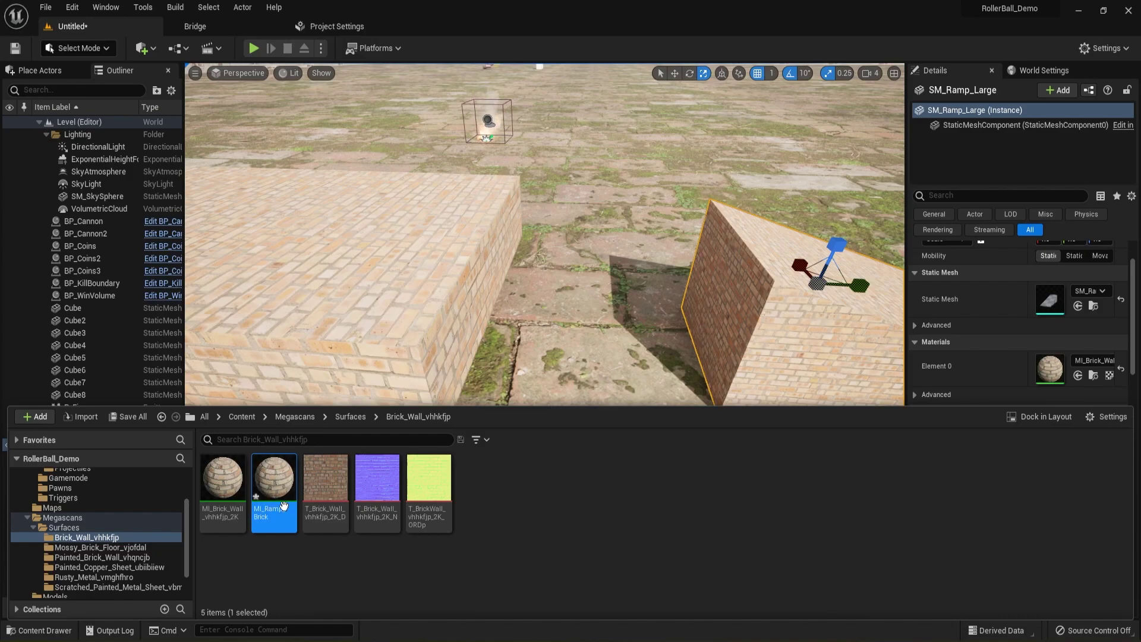
pyautogui.moveTo(260, 482); pyautogui.dragTo(764, 303)
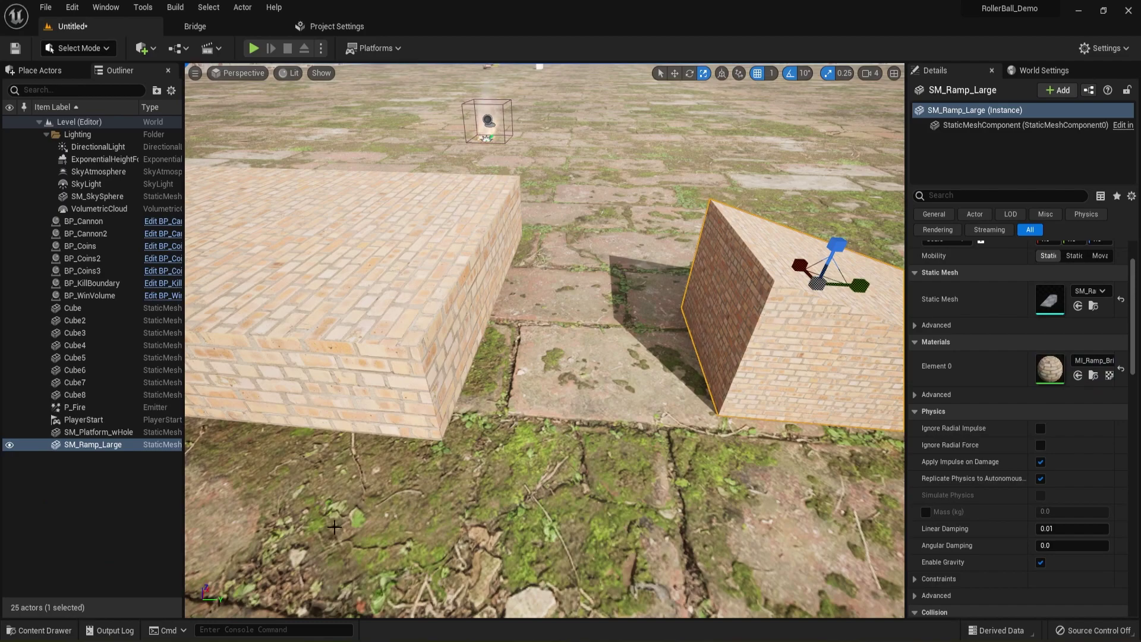
# - Enable the Tiling/Offset override in MI_Ramp_Brick and set both Tiling X and Tiling Y to 0.5
pyautogui.click(40, 630)
pyautogui.doubleClick(266, 498)
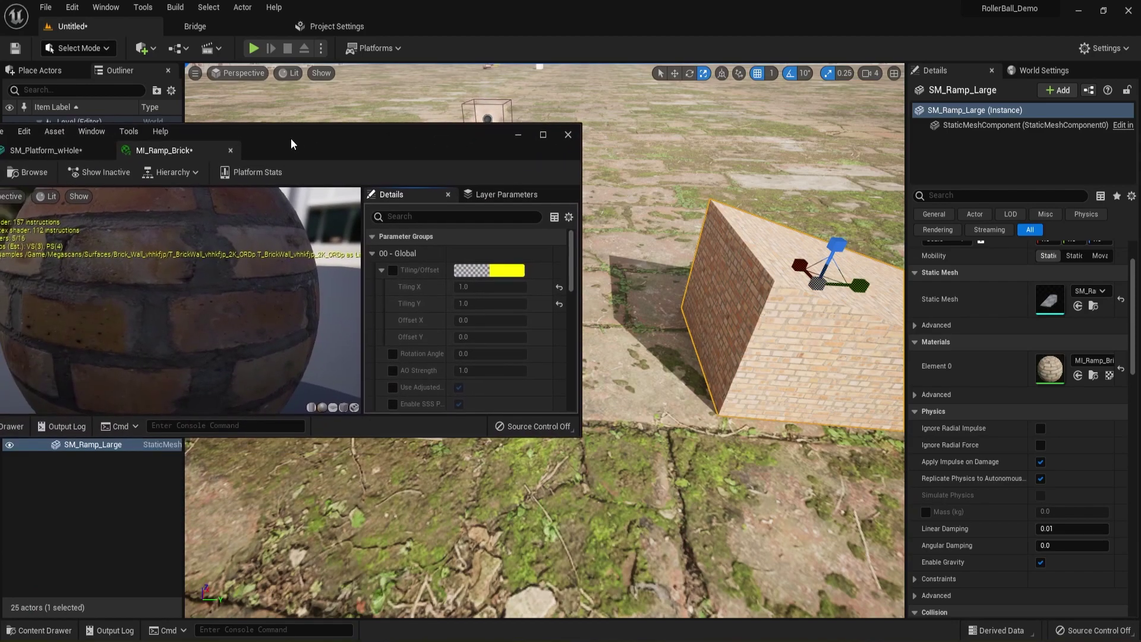
pyautogui.moveTo(291, 137); pyautogui.dragTo(300, 86)
pyautogui.click(402, 219)
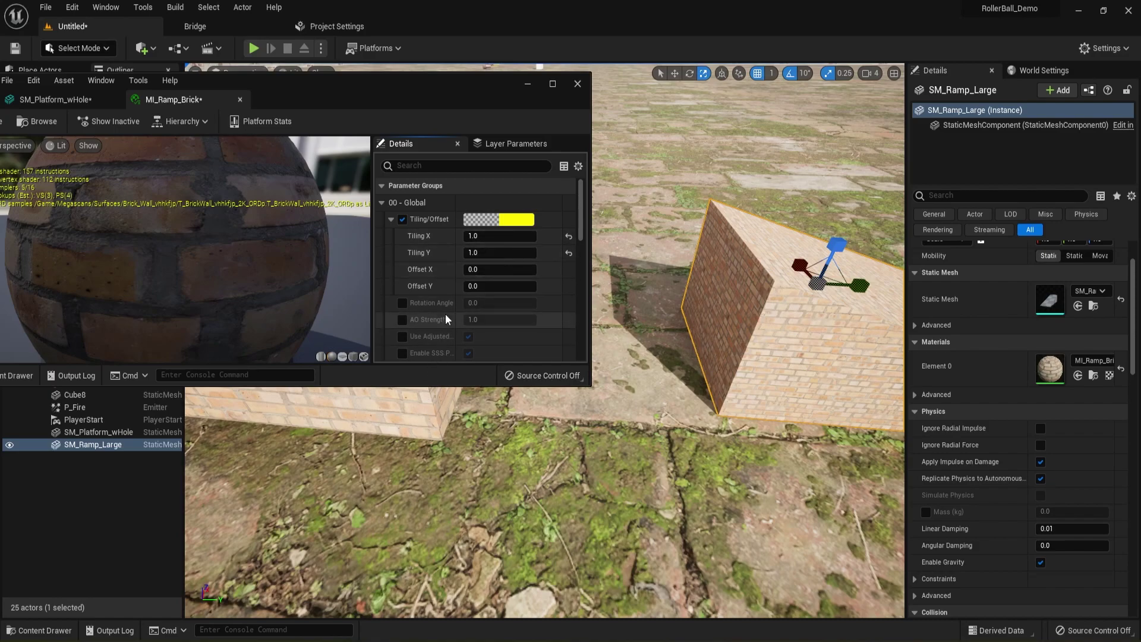
pyautogui.click(473, 235)
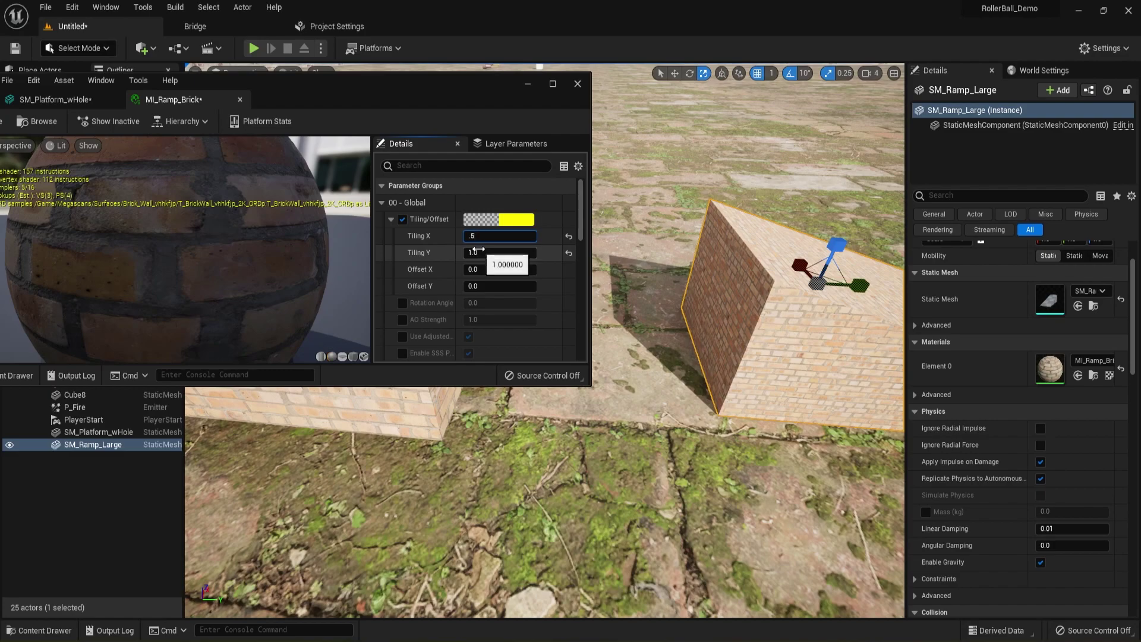
pyautogui.click(476, 252)
pyautogui.write('.')
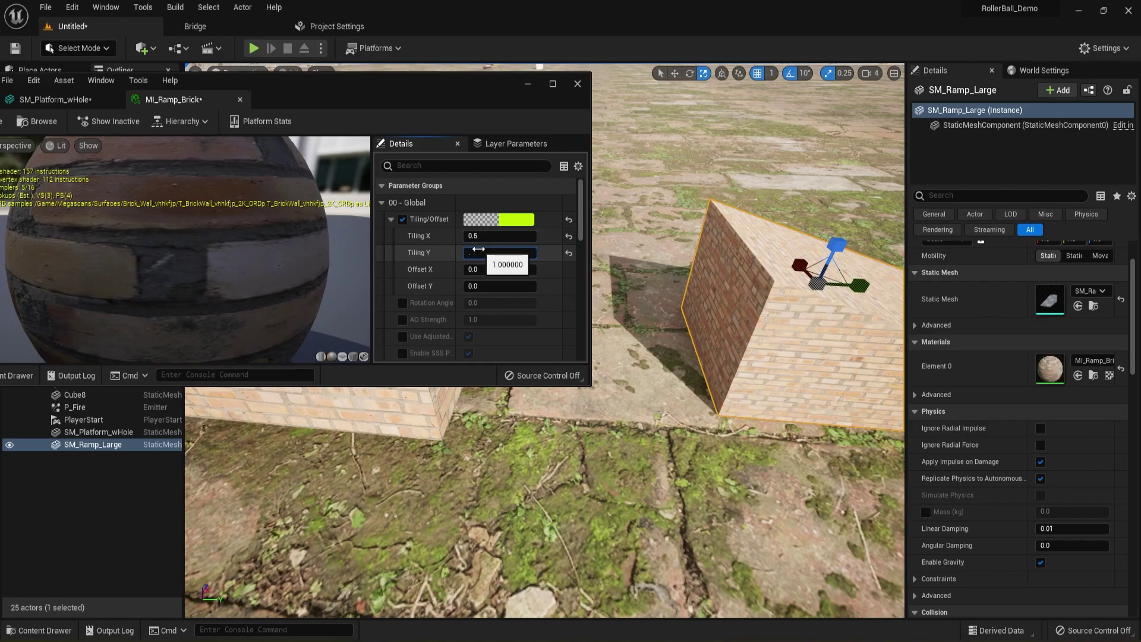
pyautogui.write('5')
pyautogui.press('Return')
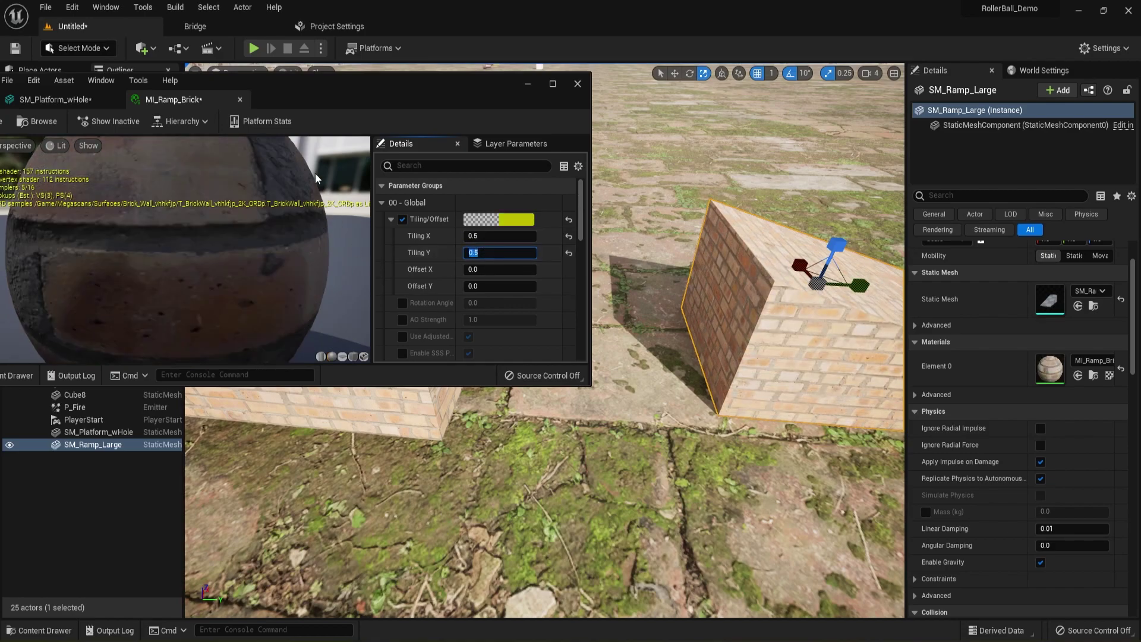
pyautogui.moveTo(387, 76); pyautogui.dragTo(0, 119)
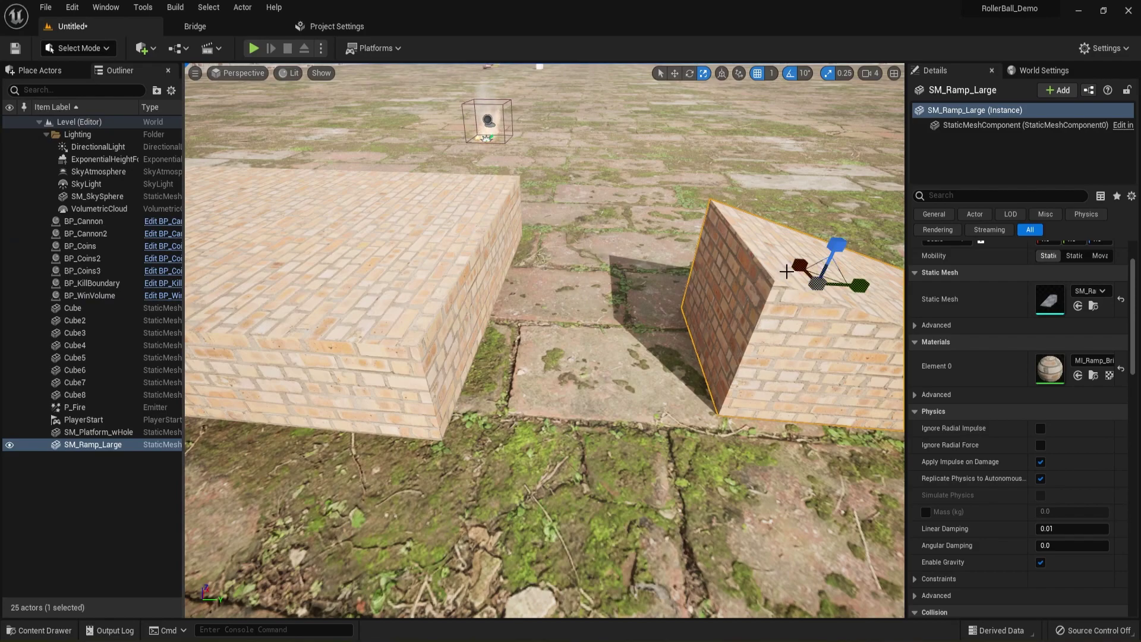
# - Move SM_Ramp_Large along the Y axis until its tall end sits against the brick platform
pyautogui.moveTo(781, 272); pyautogui.dragTo(788, 273, button='right')
pyautogui.press('w')
pyautogui.moveTo(877, 288); pyautogui.dragTo(639, 316)
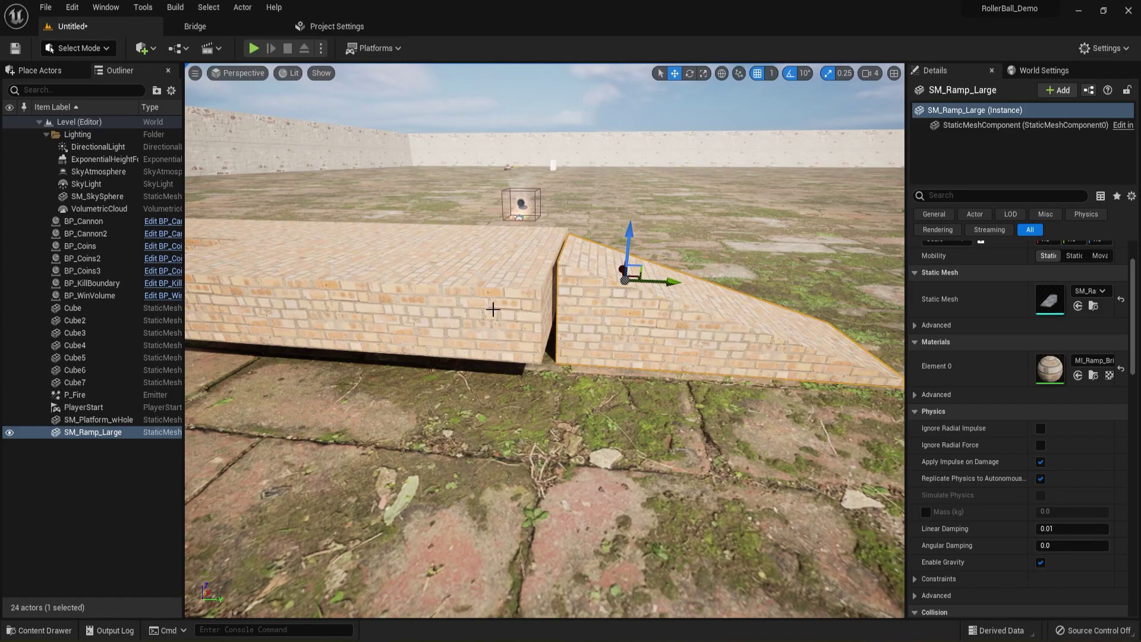
pyautogui.scroll(-4, 479, 320)
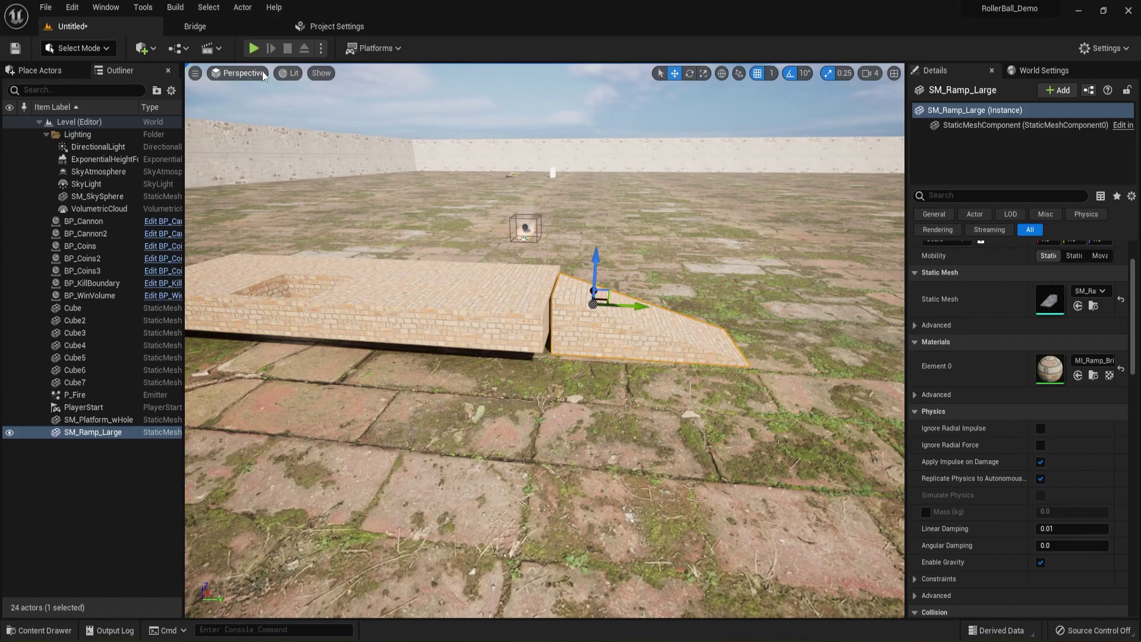
# - Playtest the level by rolling the ball up the ramp and onto the platform, and end the play session
pyautogui.click(253, 48)
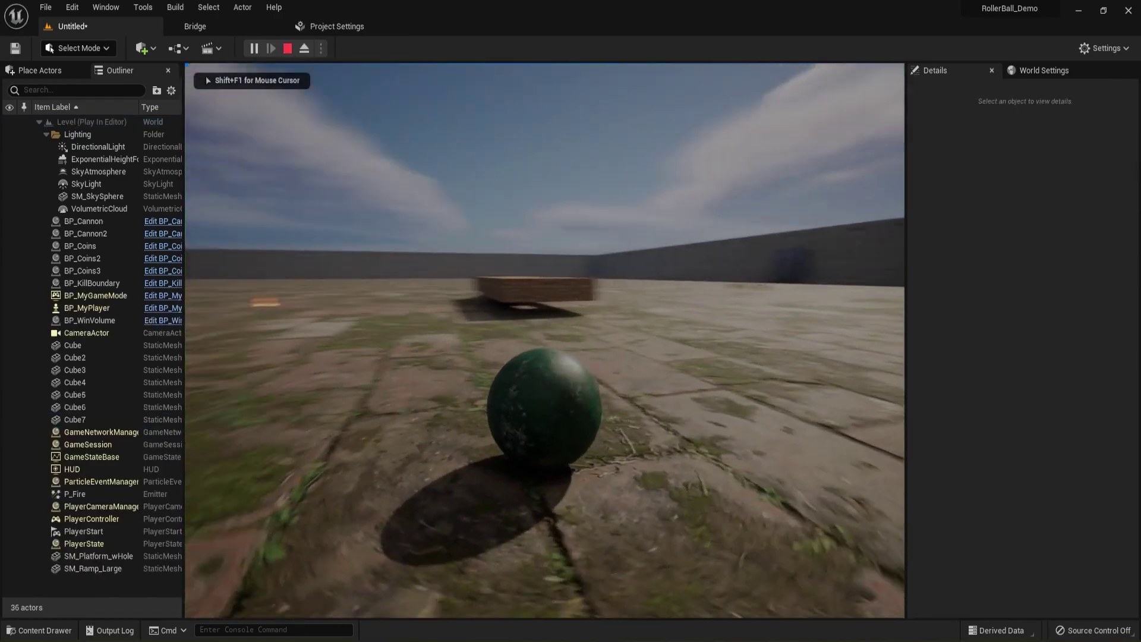
pyautogui.press('w')
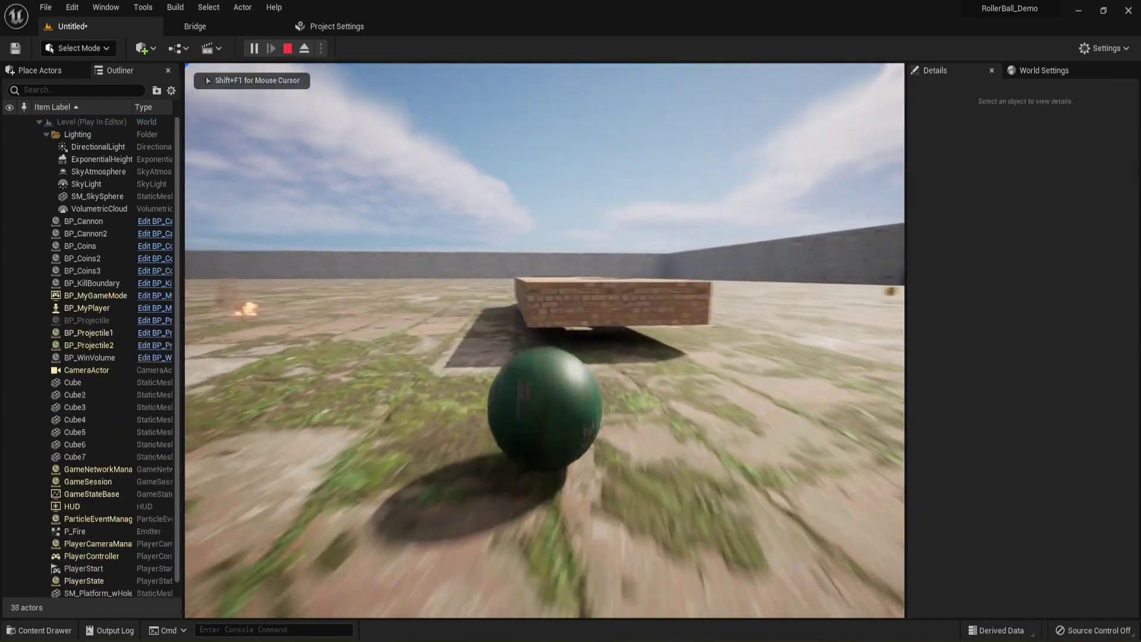
pyautogui.press('w')
pyautogui.press('w')
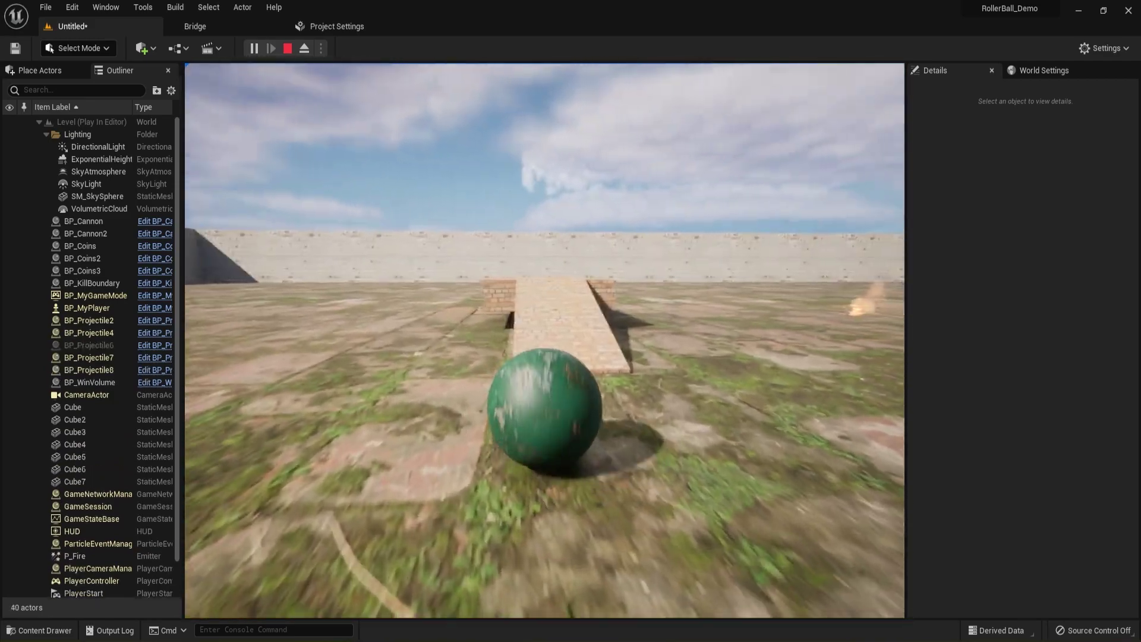
pyautogui.press('w')
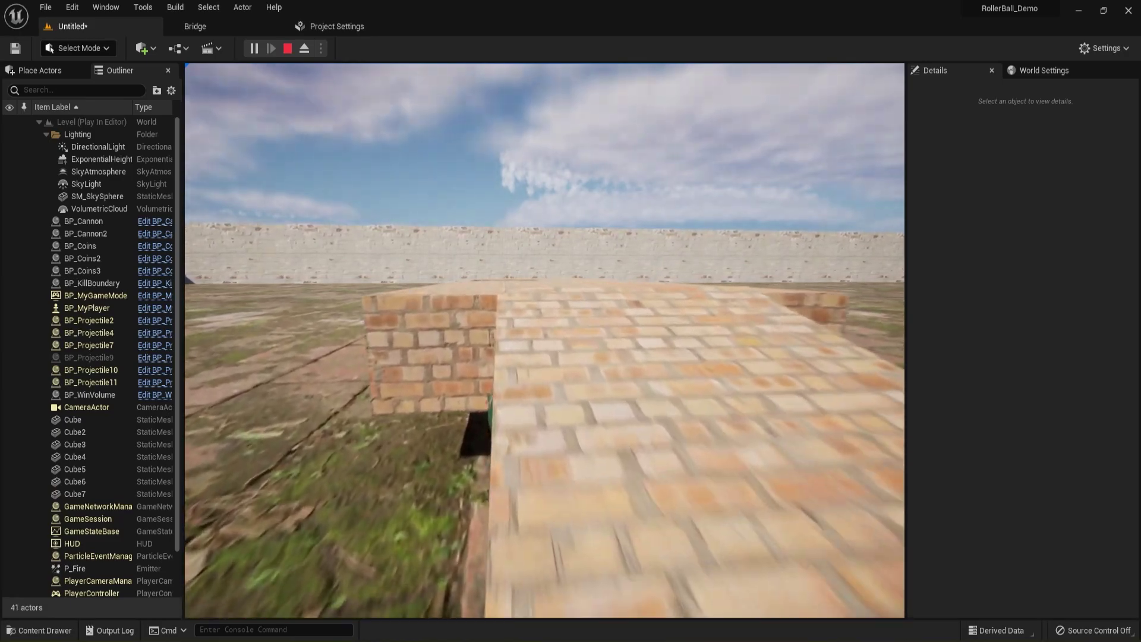
pyautogui.press('w')
pyautogui.press('w')
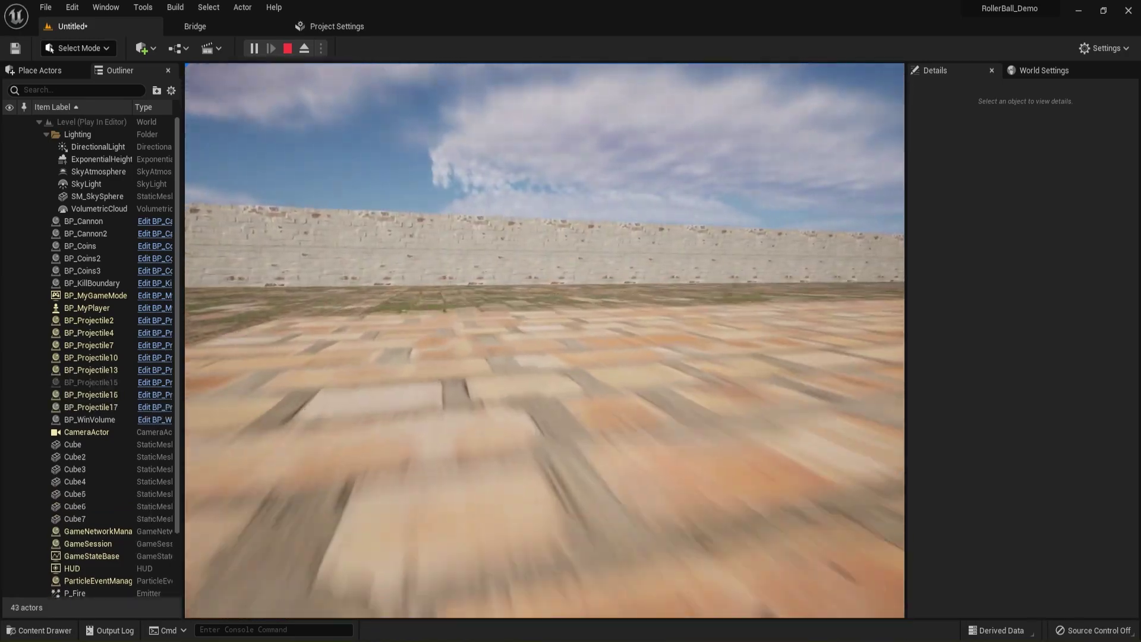
pyautogui.press('Escape')
# - Select the brick platform to inspect it, and open the ramp's SM_Ramp_Large mesh in the Static Mesh Editor
pyautogui.press('e')
pyautogui.moveTo(359, 306); pyautogui.dragTo(358, 387, button='right')
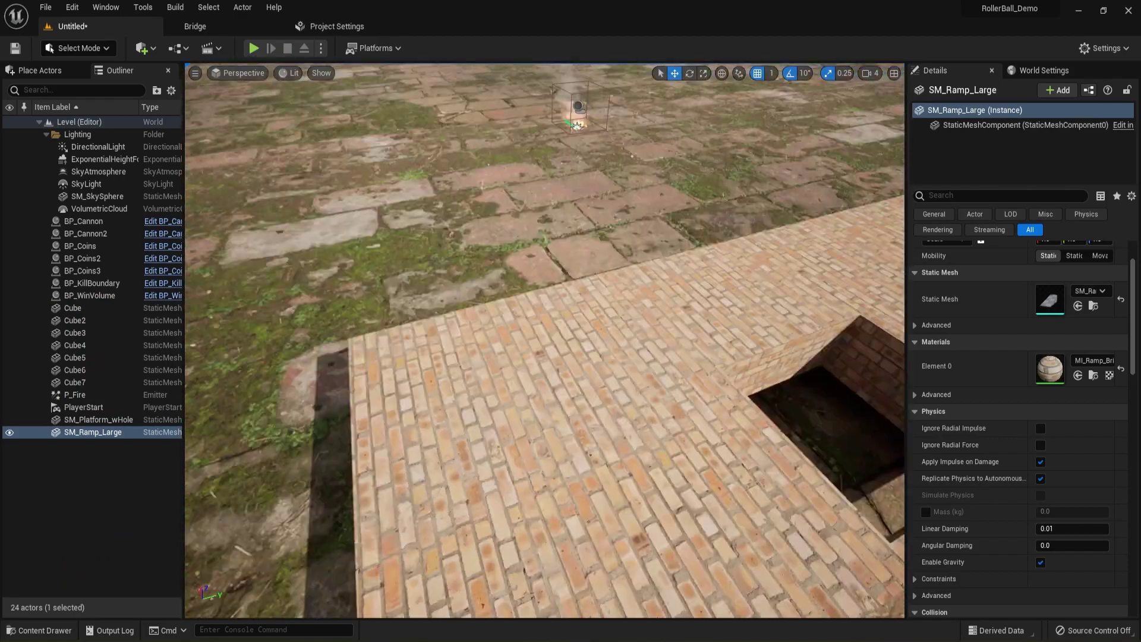
pyautogui.click(651, 352)
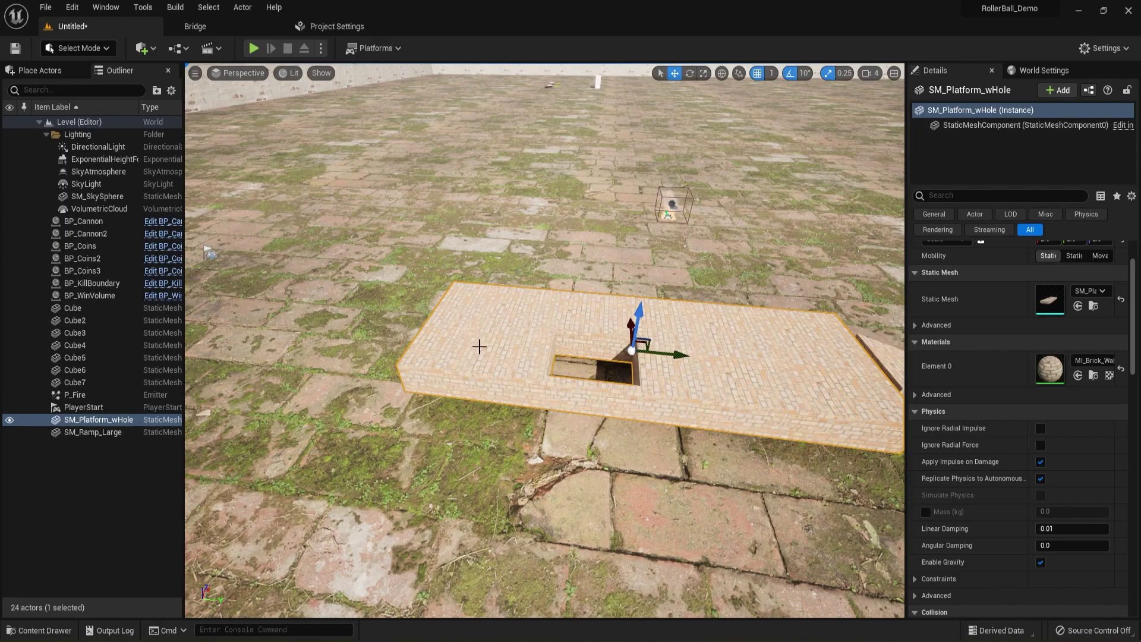
pyautogui.doubleClick(479, 346)
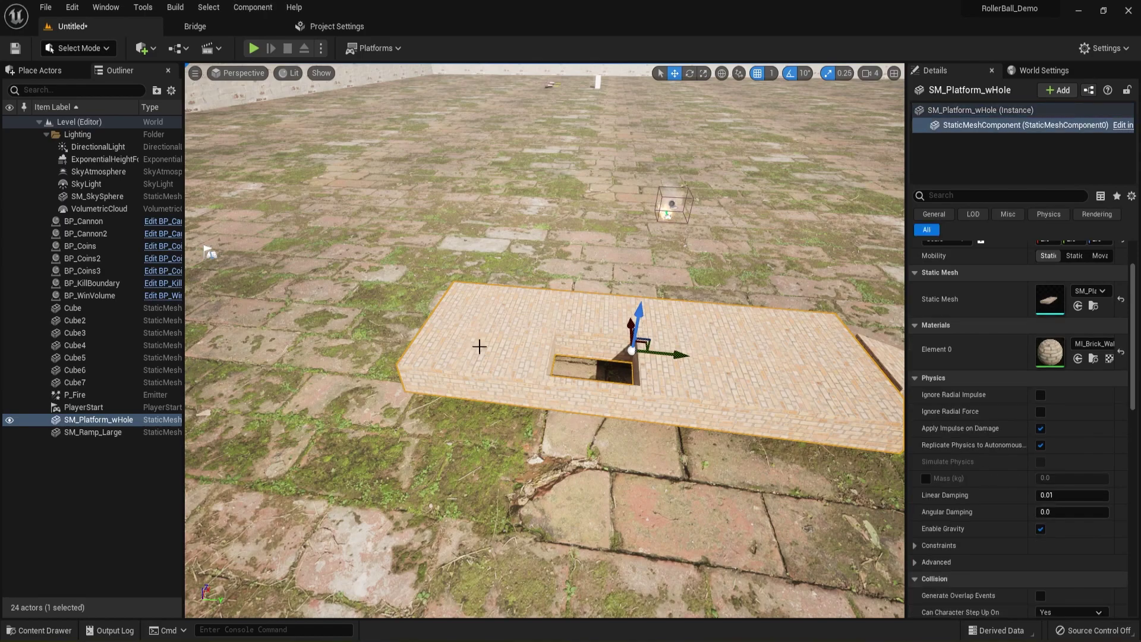
pyautogui.click(101, 432)
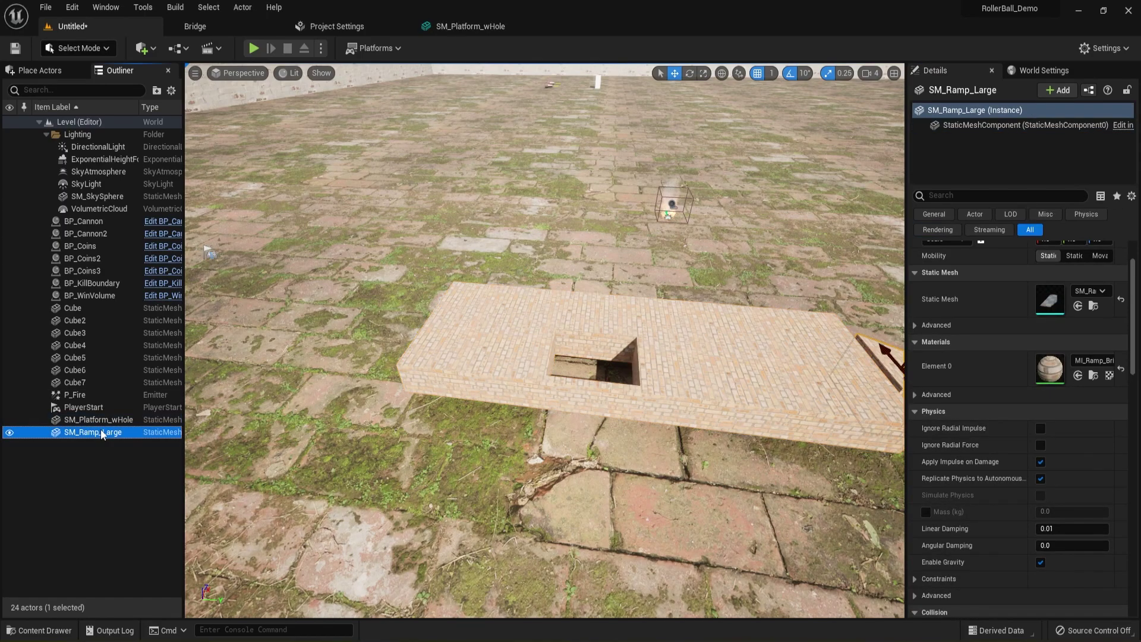
pyautogui.doubleClick(1047, 299)
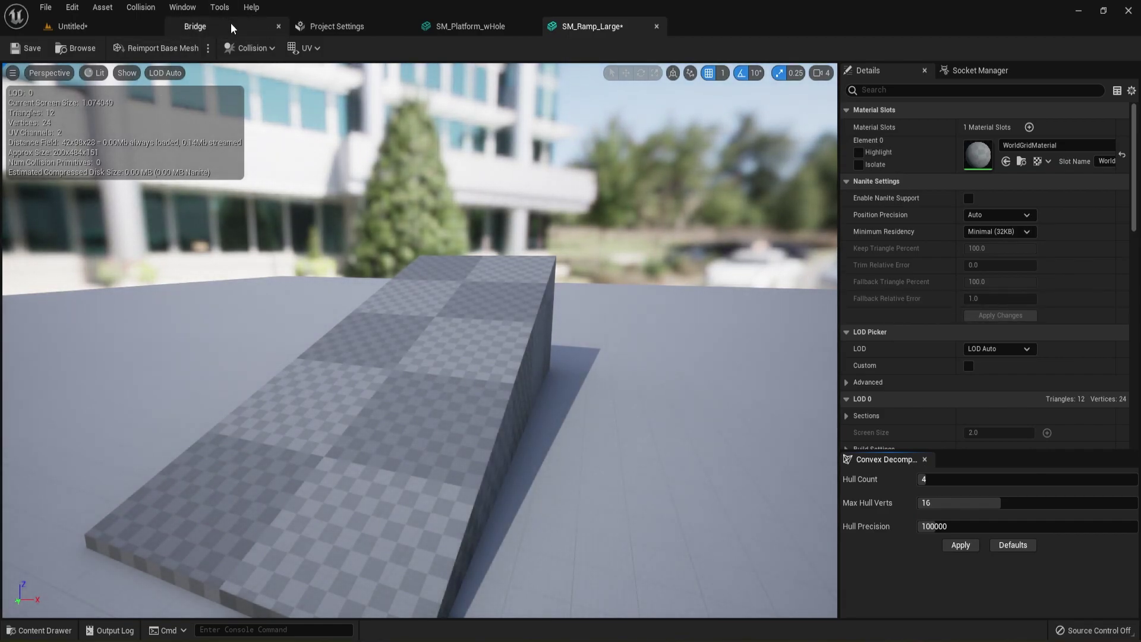
# - Generate auto convex collision for SM_Ramp_Large with Hull Count 4, Max Hull Verts 16 and Hull Precision 100000
pyautogui.click(255, 49)
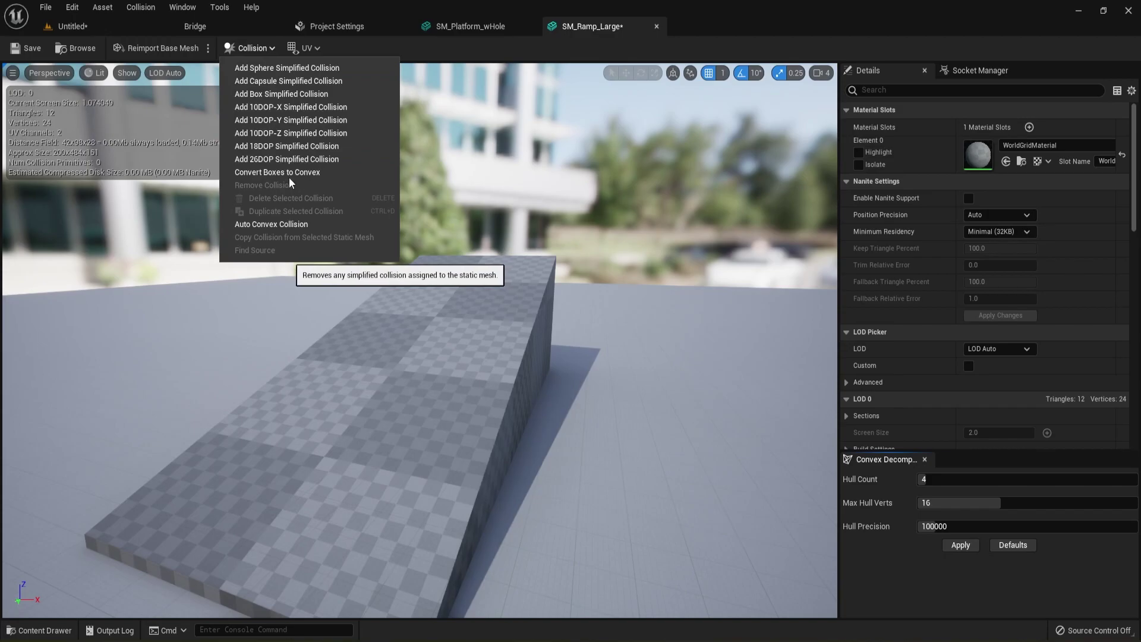
pyautogui.click(300, 226)
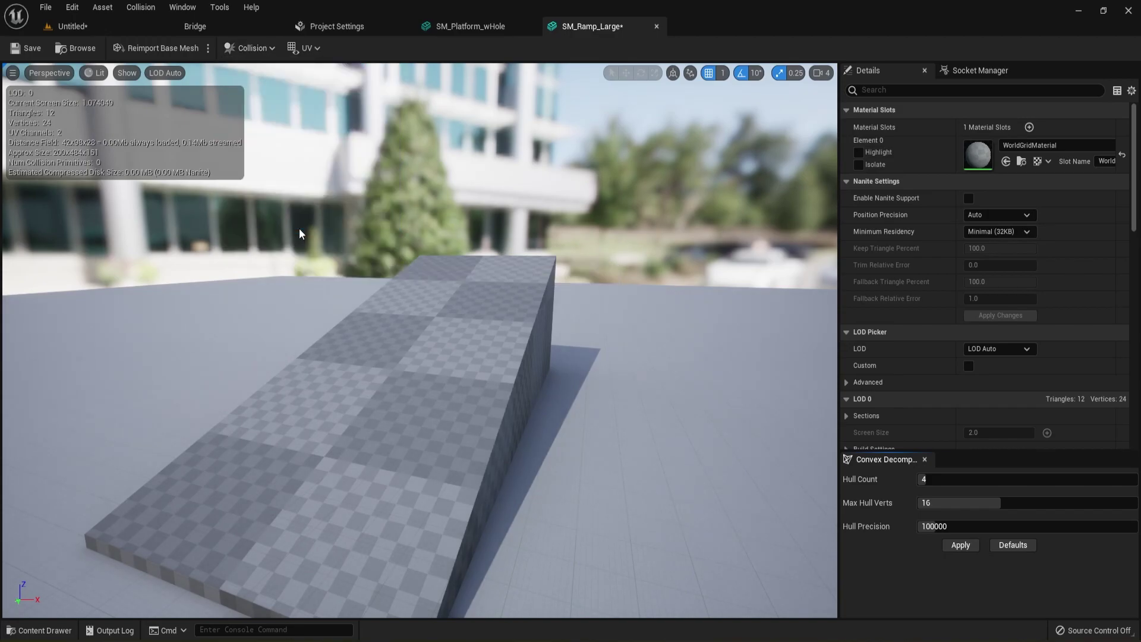
pyautogui.click(961, 545)
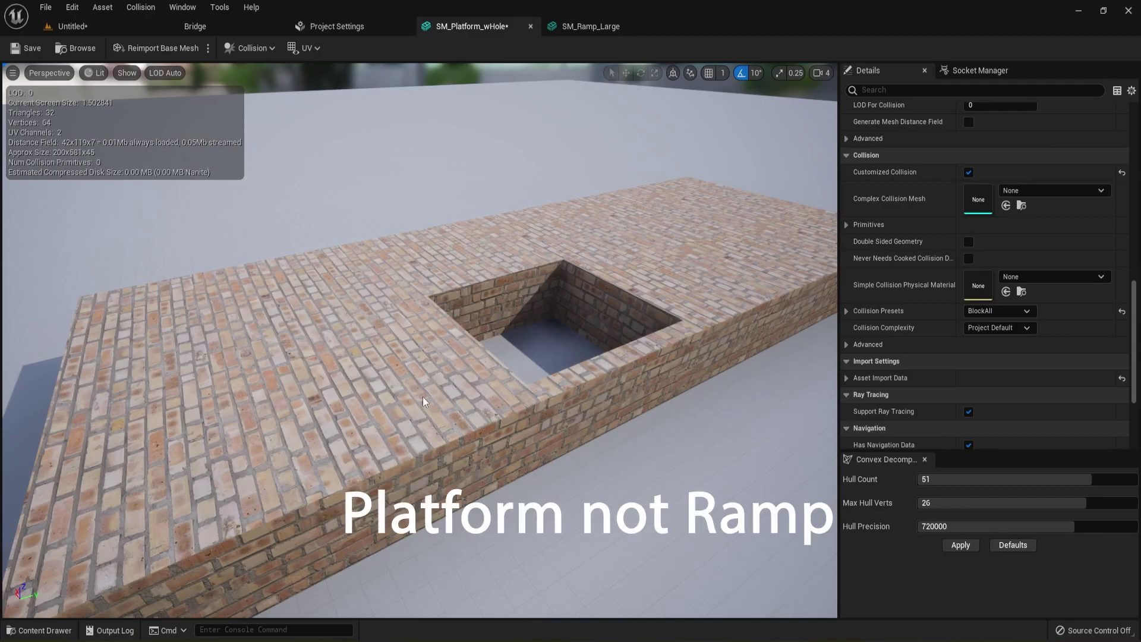
# - Add a box simplified collision to SM_Platform_wHole and narrow it along the X axis to about the solid strip's width
pyautogui.moveTo(397, 354); pyautogui.dragTo(338, 358, button='right')
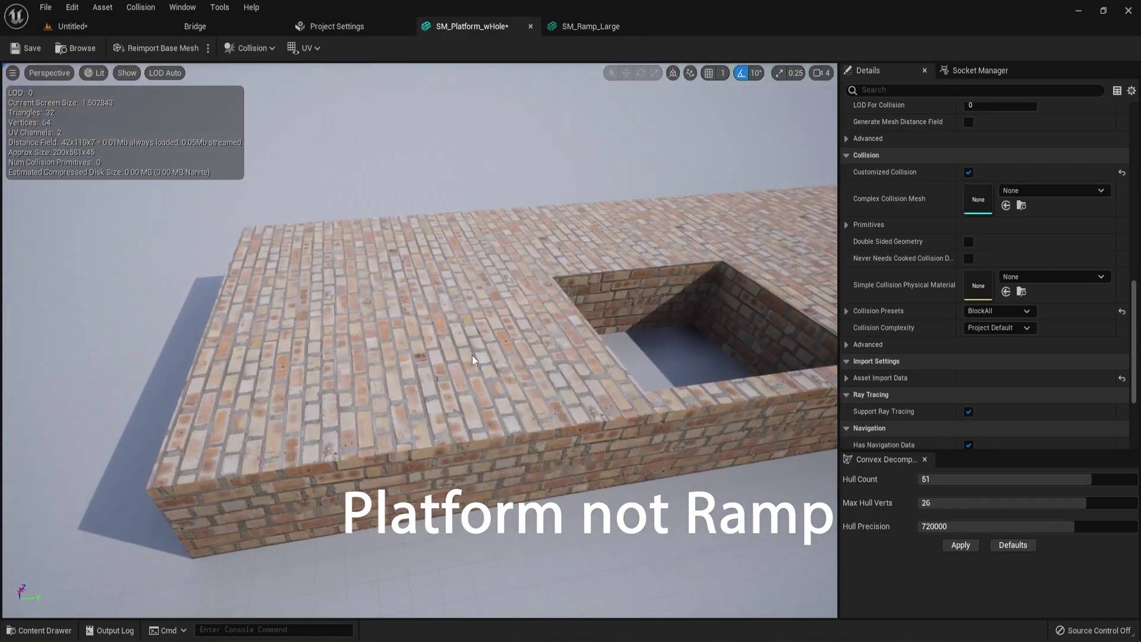
pyautogui.click(250, 48)
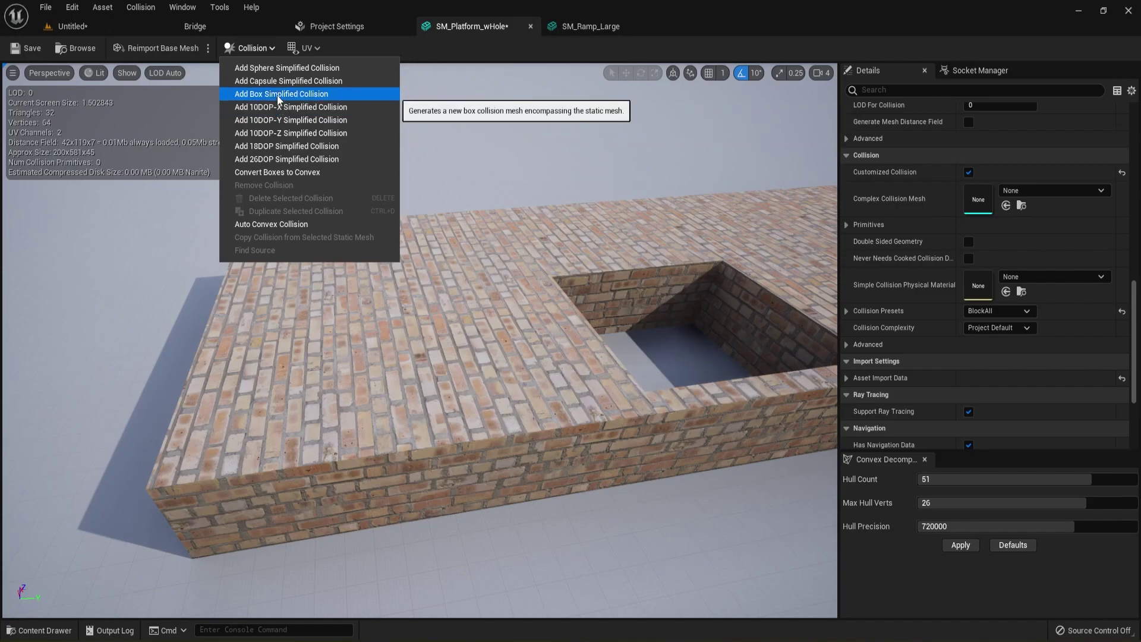
pyautogui.click(280, 95)
pyautogui.moveTo(331, 233); pyautogui.dragTo(352, 254)
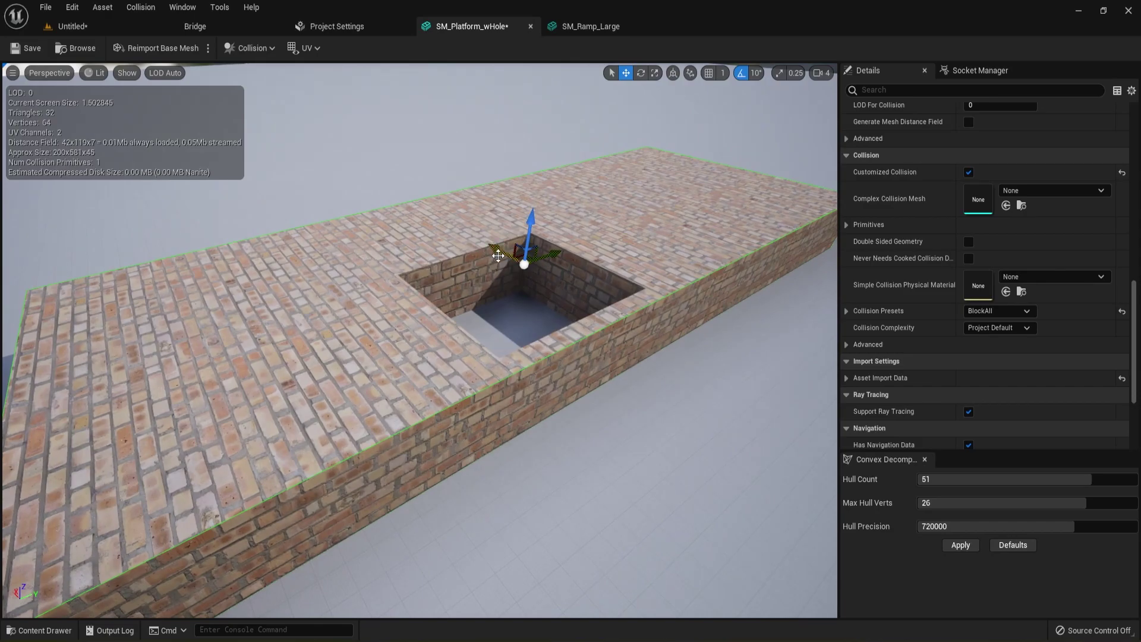
pyautogui.press('r')
pyautogui.moveTo(495, 247); pyautogui.dragTo(523, 264)
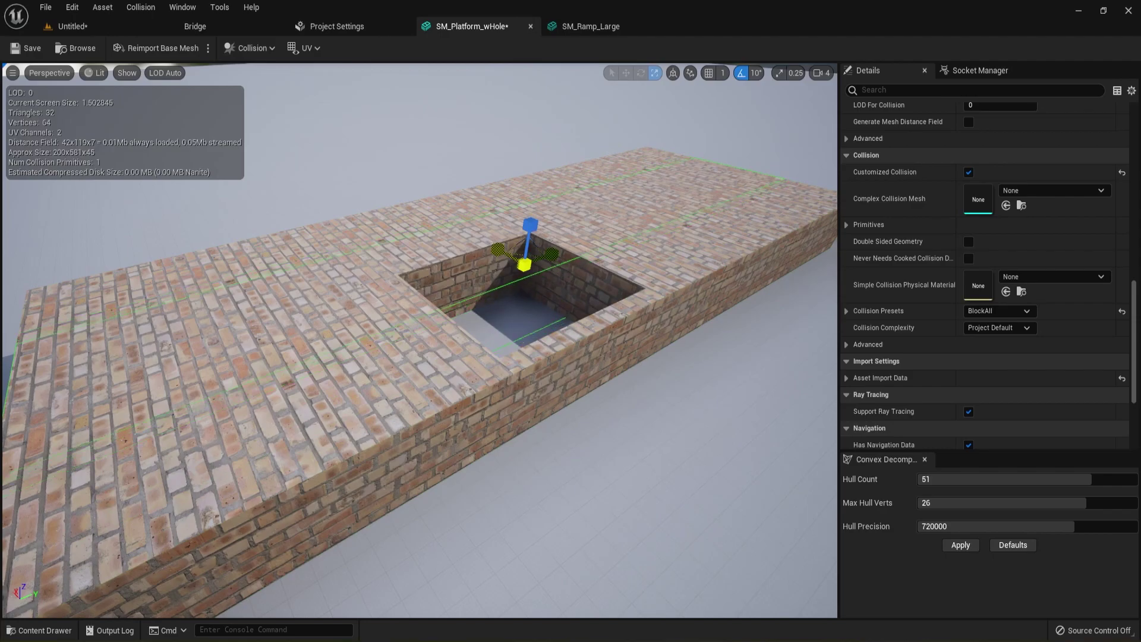
pyautogui.moveTo(523, 263)
pyautogui.mouseDown(button='right')
pyautogui.moveTo(570, 279)
pyautogui.moveTo(523, 255)
pyautogui.moveTo(487, 279)
pyautogui.moveTo(535, 264)
pyautogui.mouseUp(button='right')
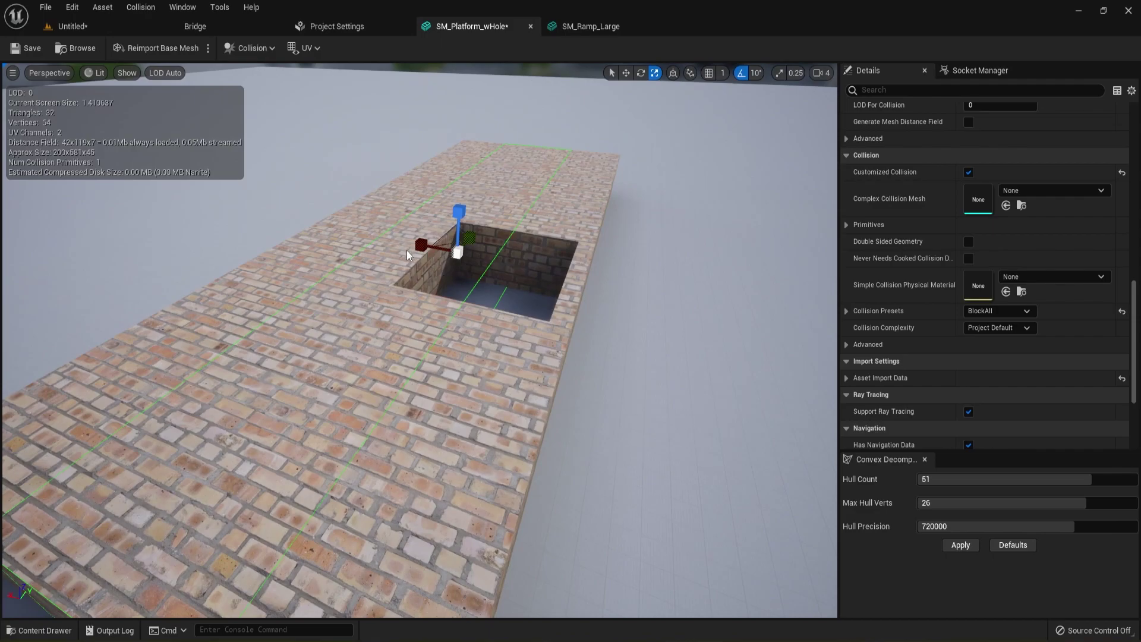
# - Move the collision box along X and fit it over the solid strip running the platform's full length beside the hole
pyautogui.press('w')
pyautogui.moveTo(415, 240); pyautogui.dragTo(366, 237)
pyautogui.press('r')
pyautogui.press('w')
pyautogui.press('r')
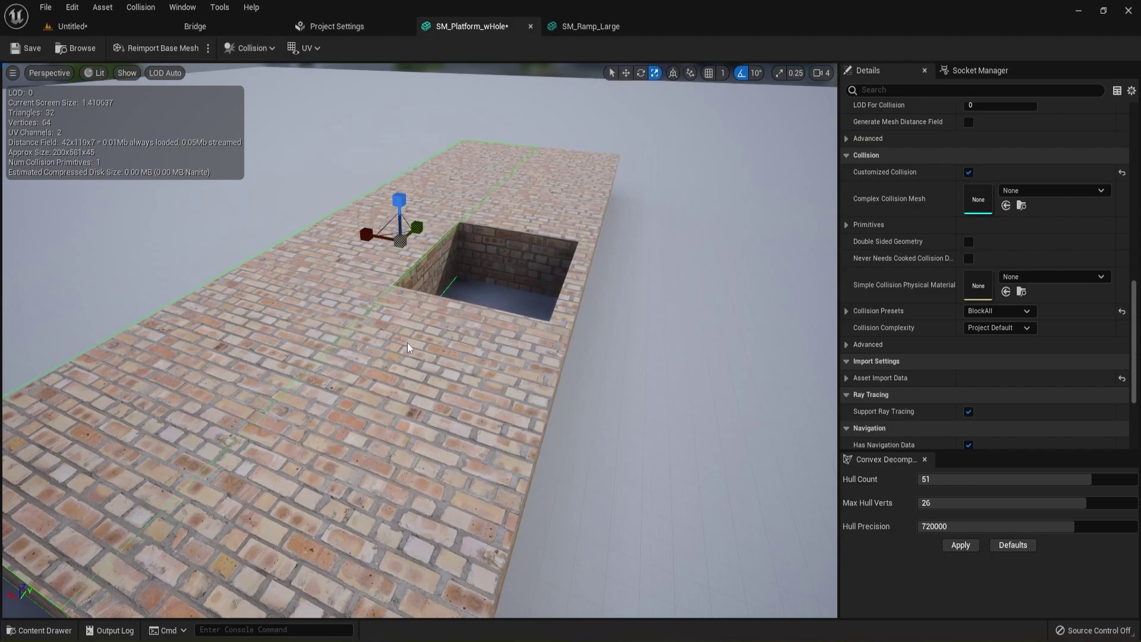
# - Duplicate the long collision box, lower it into the platform and move it along X over the half containing the hole
pyautogui.moveTo(408, 342); pyautogui.dragTo(350, 343, button='right')
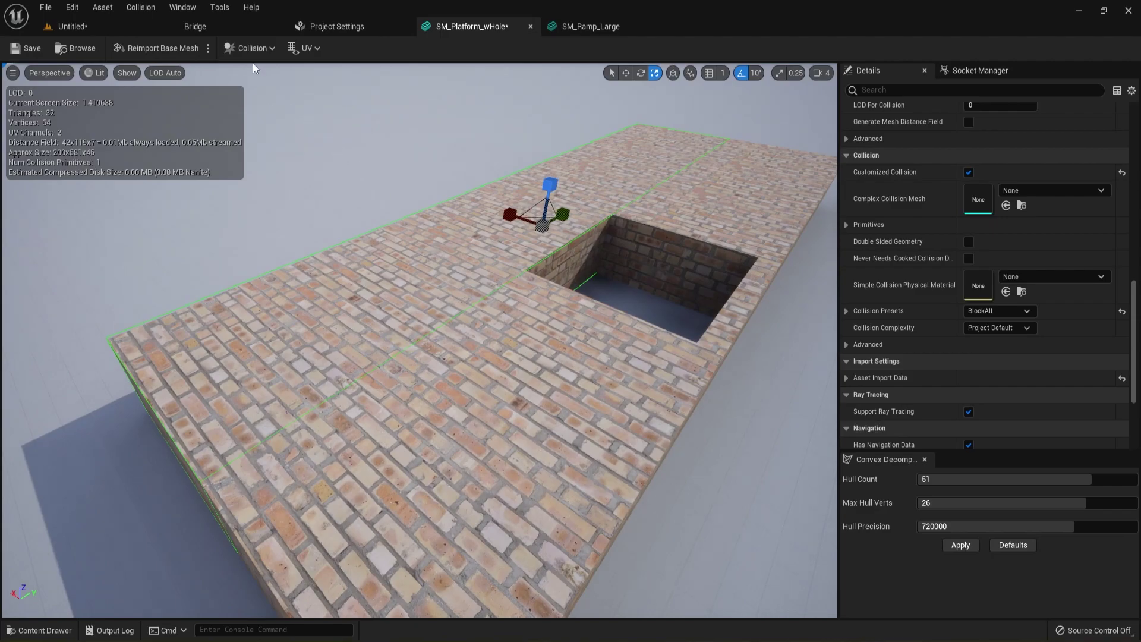
pyautogui.click(257, 47)
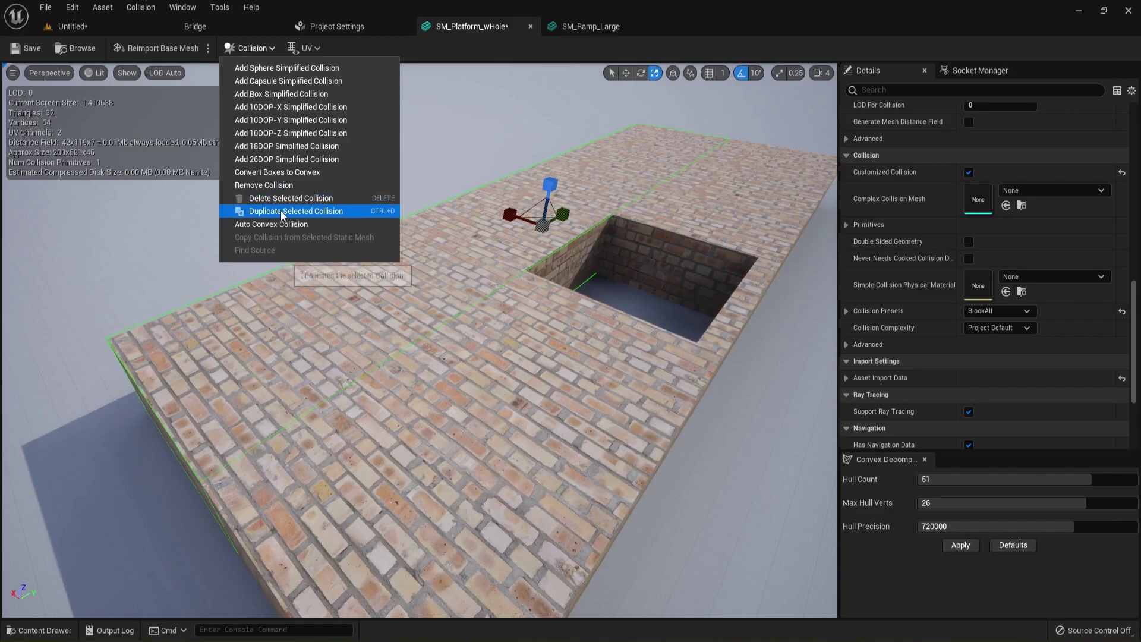
pyautogui.click(282, 213)
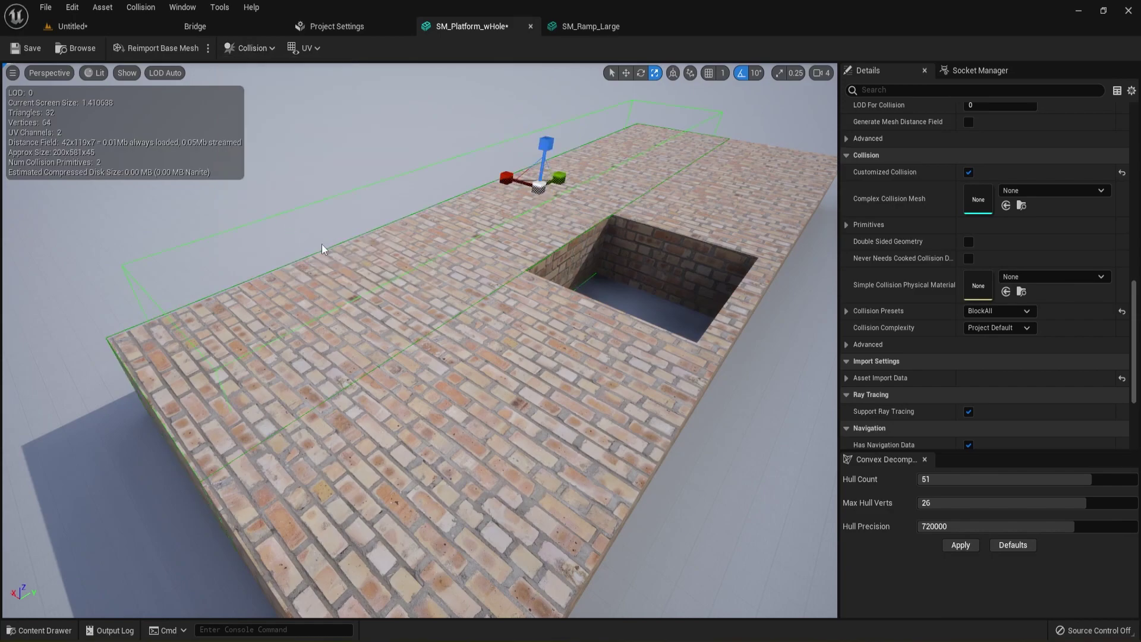
pyautogui.press('w')
pyautogui.moveTo(550, 149); pyautogui.dragTo(550, 172)
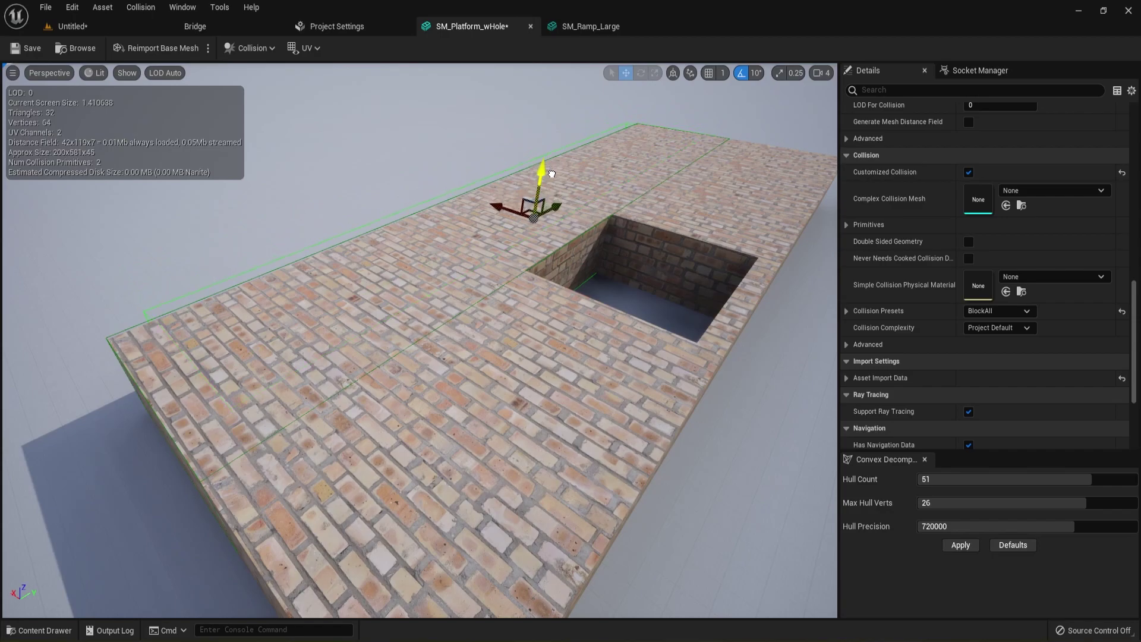
pyautogui.moveTo(493, 205); pyautogui.dragTo(587, 271)
pyautogui.moveTo(600, 337); pyautogui.dragTo(689, 314, button='right')
pyautogui.moveTo(754, 341); pyautogui.dragTo(754, 343)
pyautogui.moveTo(772, 424)
pyautogui.mouseDown(button='right')
pyautogui.moveTo(743, 399)
pyautogui.moveTo(784, 436)
pyautogui.mouseUp(button='right')
pyautogui.moveTo(761, 410); pyautogui.dragTo(761, 405)
# - Shorten the duplicated box along Y, move it to the solid section at one end of the hole and align its height
pyautogui.press('r')
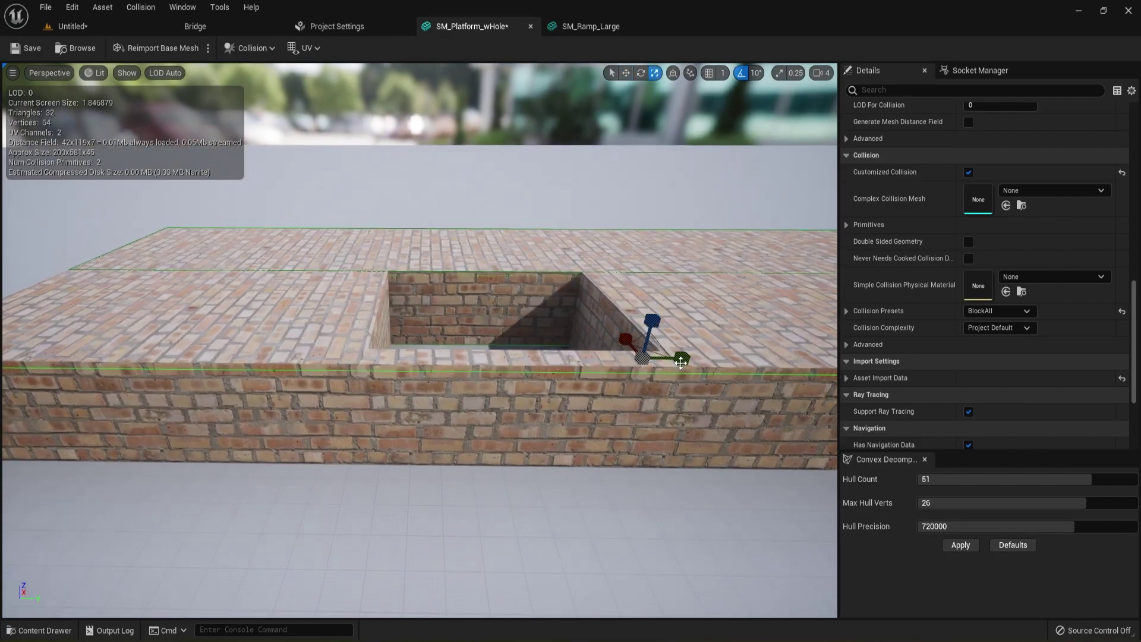
pyautogui.moveTo(684, 360); pyautogui.dragTo(684, 359)
pyautogui.hotkey('ctrl', 'z')
pyautogui.press('w')
pyautogui.moveTo(687, 361); pyautogui.dragTo(278, 369)
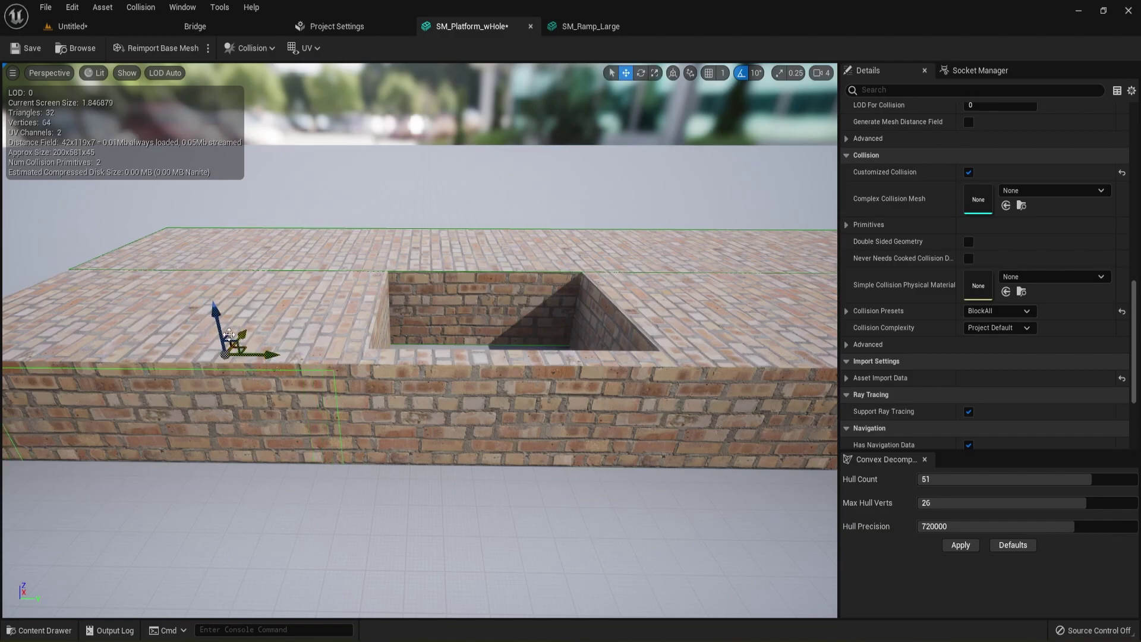
pyautogui.moveTo(218, 325); pyautogui.dragTo(222, 321)
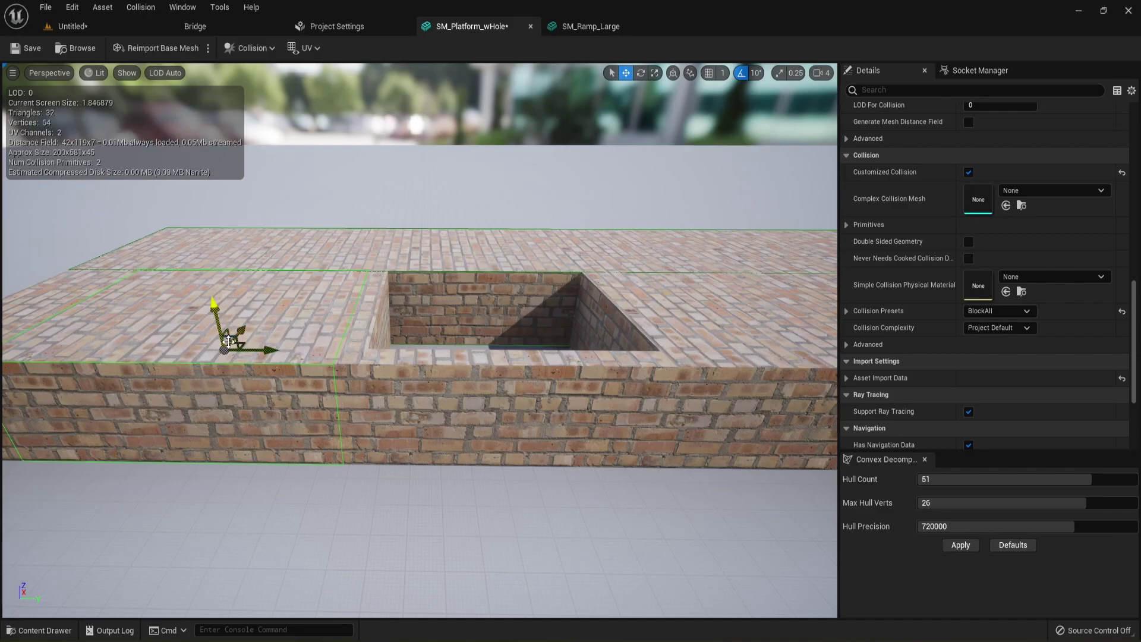
# - Fine-tune the duplicated box's Y scale and position so it spans from the platform's end to the hole's edge
pyautogui.press('r')
pyautogui.moveTo(260, 349)
pyautogui.mouseDown()
pyautogui.moveTo(282, 351)
pyautogui.moveTo(240, 349)
pyautogui.mouseUp()
pyautogui.press('w')
pyautogui.press('r')
pyautogui.moveTo(240, 350); pyautogui.dragTo(231, 350)
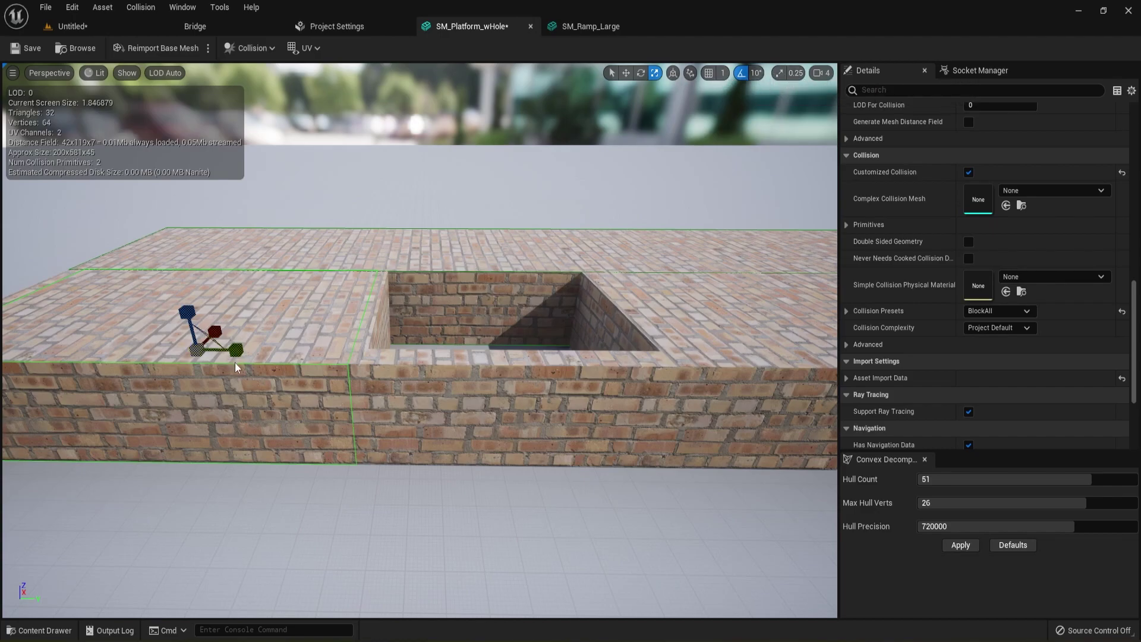
pyautogui.moveTo(233, 352); pyautogui.dragTo(234, 353)
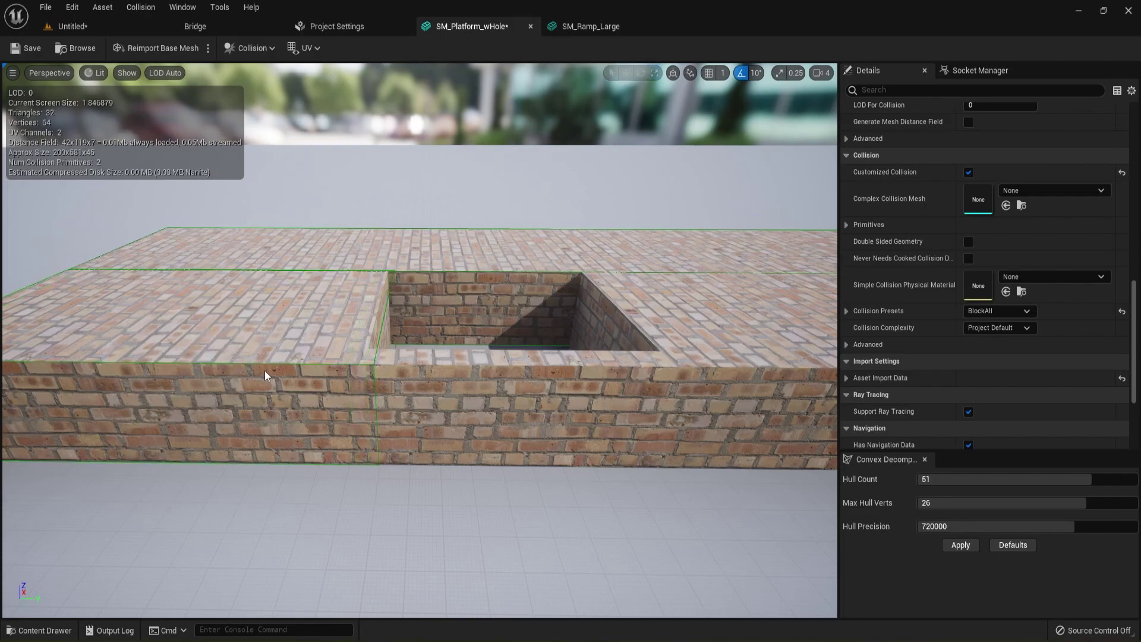
pyautogui.click(373, 357)
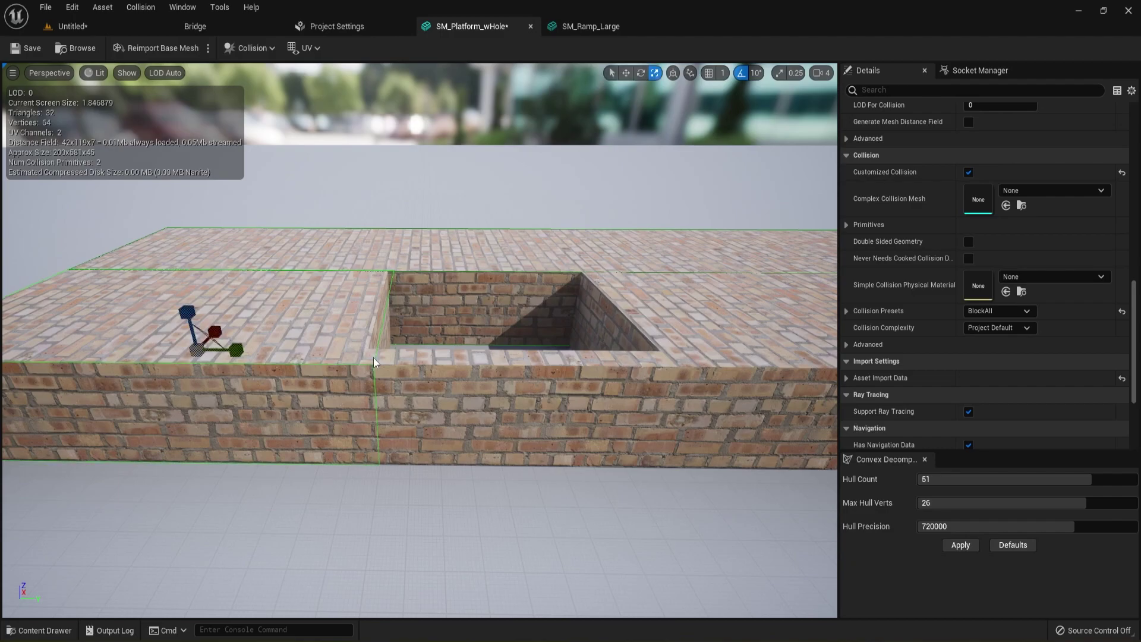
pyautogui.moveTo(232, 353); pyautogui.dragTo(236, 355)
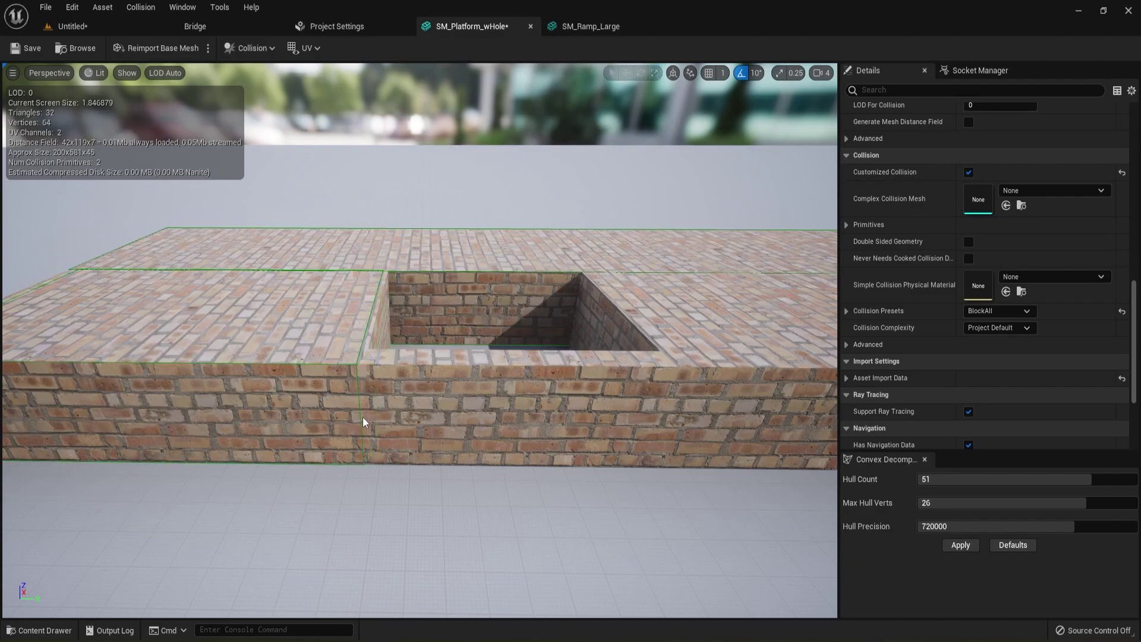
pyautogui.click(138, 361)
pyautogui.moveTo(234, 352); pyautogui.dragTo(235, 357)
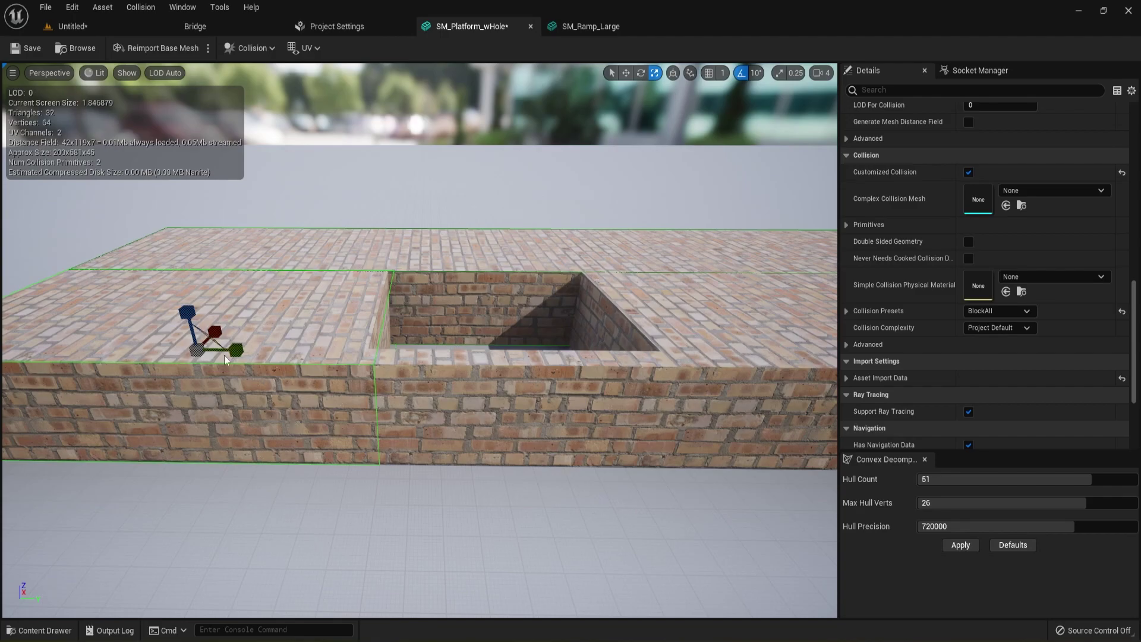
pyautogui.moveTo(235, 352); pyautogui.dragTo(234, 354)
# - Duplicate the end-section collision box, move it across the hole to the opposite section and lower it flush with the platform
pyautogui.click(255, 47)
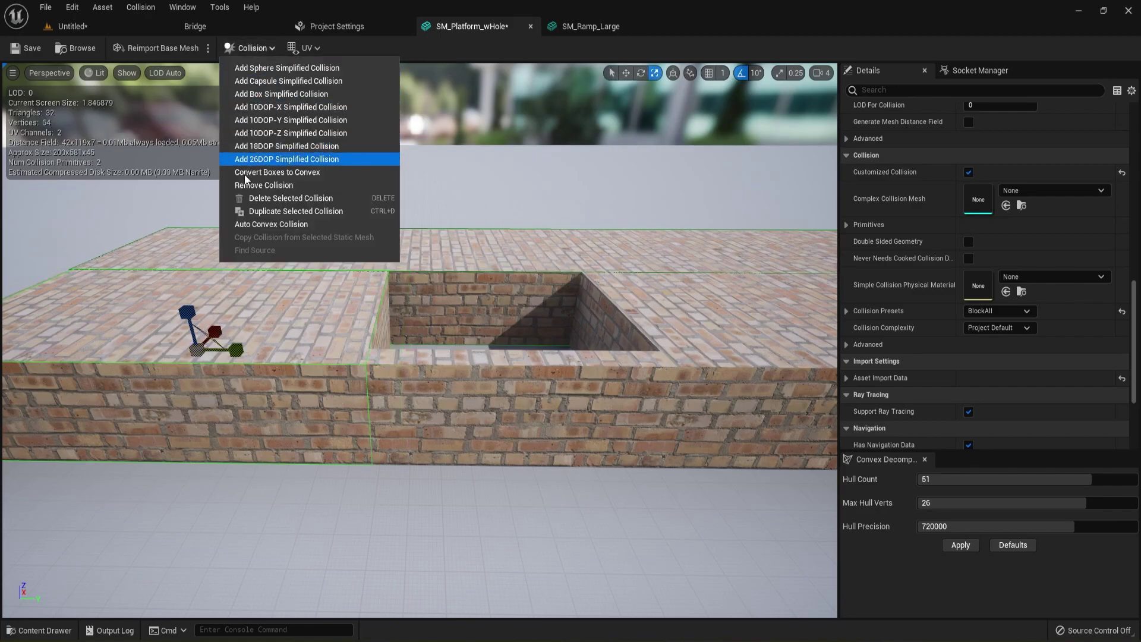
pyautogui.click(270, 212)
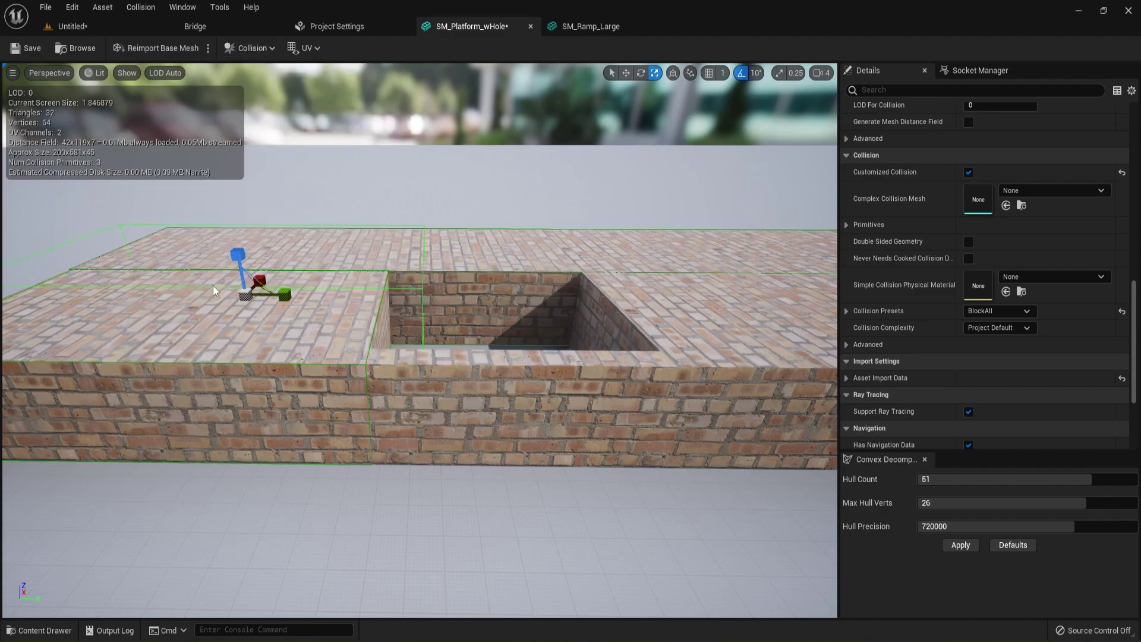
pyautogui.press('w')
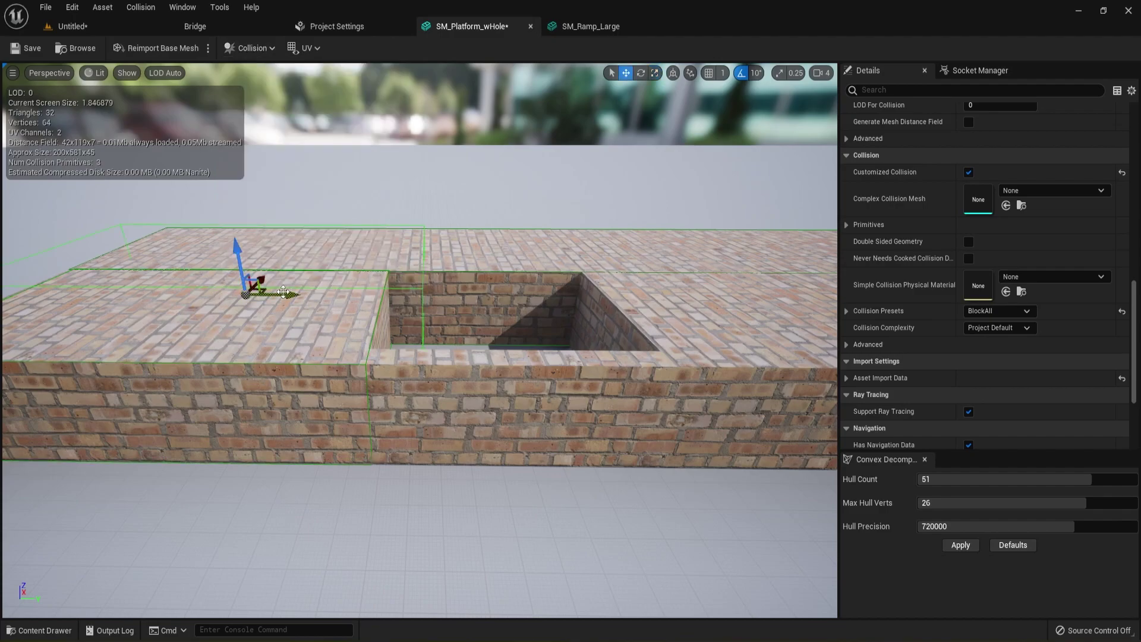
pyautogui.moveTo(284, 293); pyautogui.dragTo(784, 409)
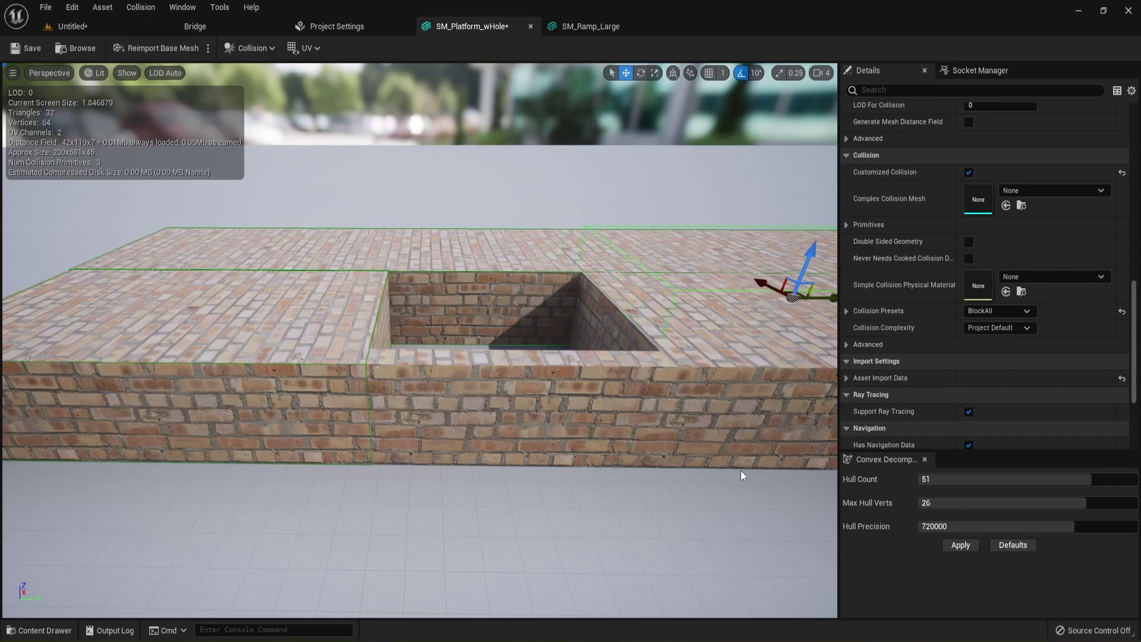
pyautogui.moveTo(784, 409); pyautogui.dragTo(829, 409, button='middle')
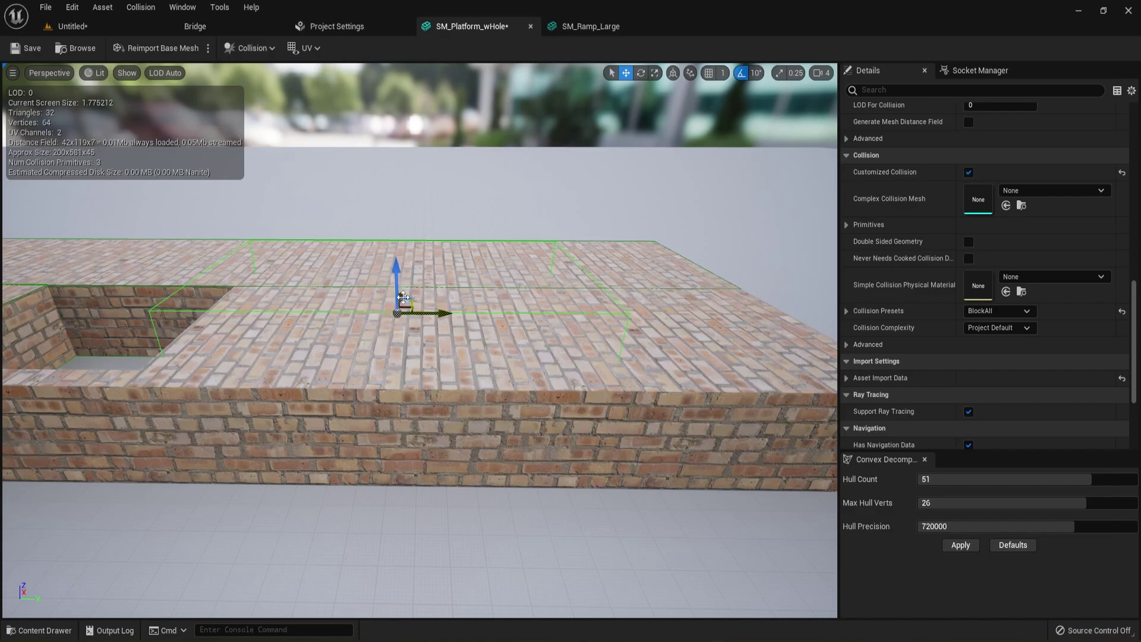
pyautogui.moveTo(432, 368)
pyautogui.mouseDown(button='right')
pyautogui.moveTo(432, 397)
pyautogui.moveTo(432, 383)
pyautogui.moveTo(341, 425)
pyautogui.moveTo(416, 439)
pyautogui.moveTo(419, 372)
pyautogui.mouseUp(button='right')
pyautogui.moveTo(308, 303); pyautogui.dragTo(358, 467)
pyautogui.moveTo(233, 477); pyautogui.dragTo(211, 468, button='right')
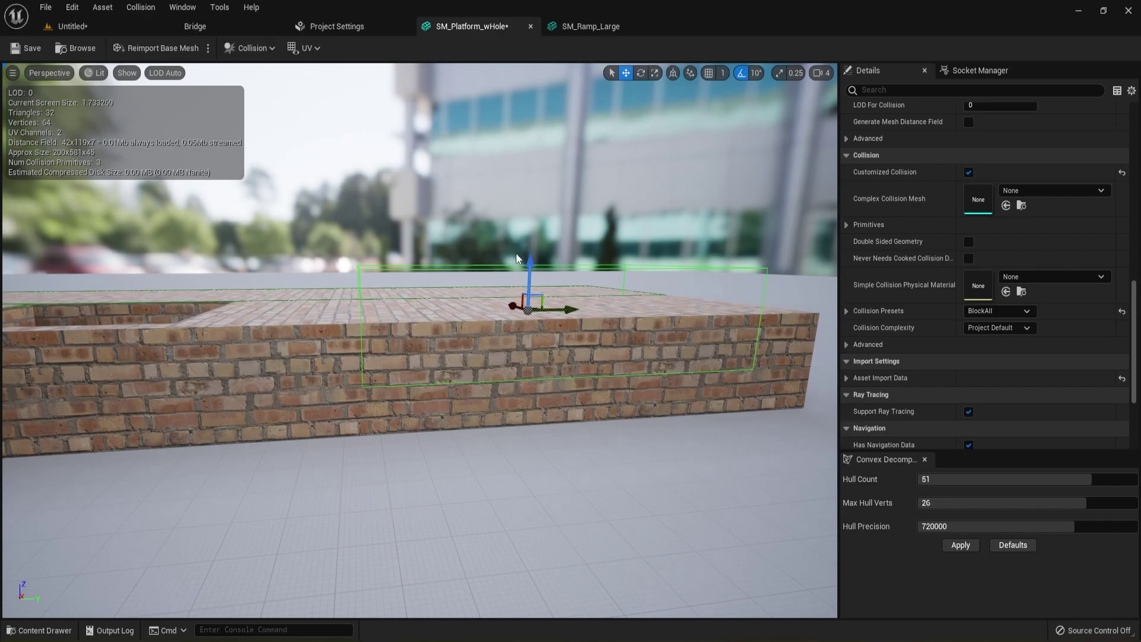
pyautogui.moveTo(531, 259); pyautogui.dragTo(518, 297)
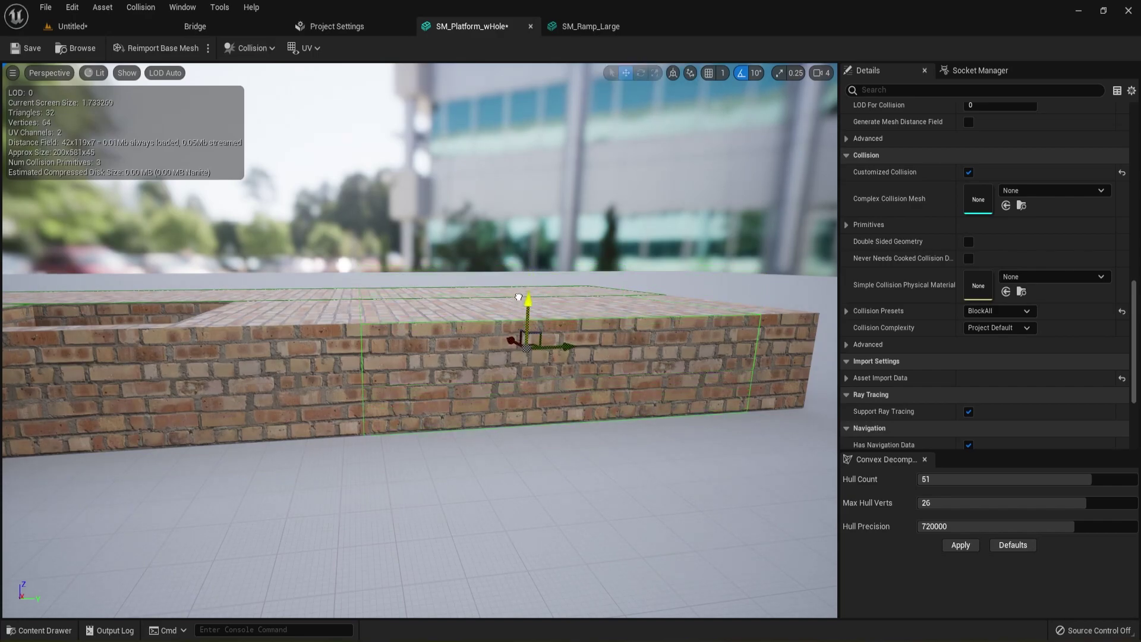
# - Adjust this box's Y scale and position to cover the section from the hole's edge to the platform's far end
pyautogui.press('r')
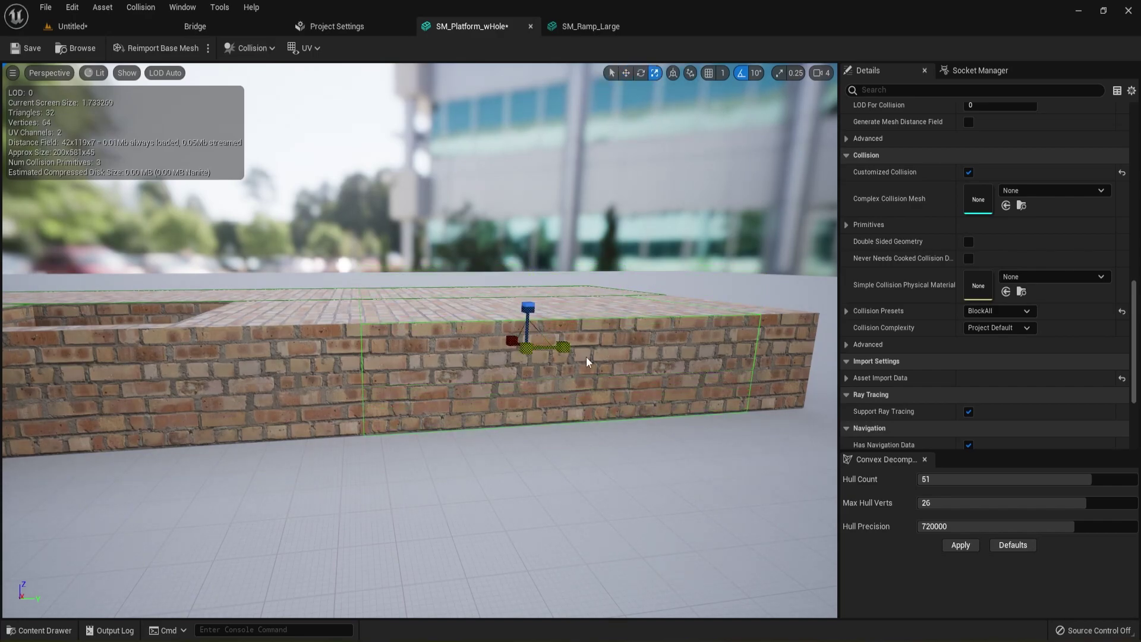
pyautogui.moveTo(571, 345); pyautogui.dragTo(538, 350)
pyautogui.press('w')
pyautogui.press('r')
pyautogui.press('w')
pyautogui.moveTo(304, 498); pyautogui.dragTo(305, 496, button='right')
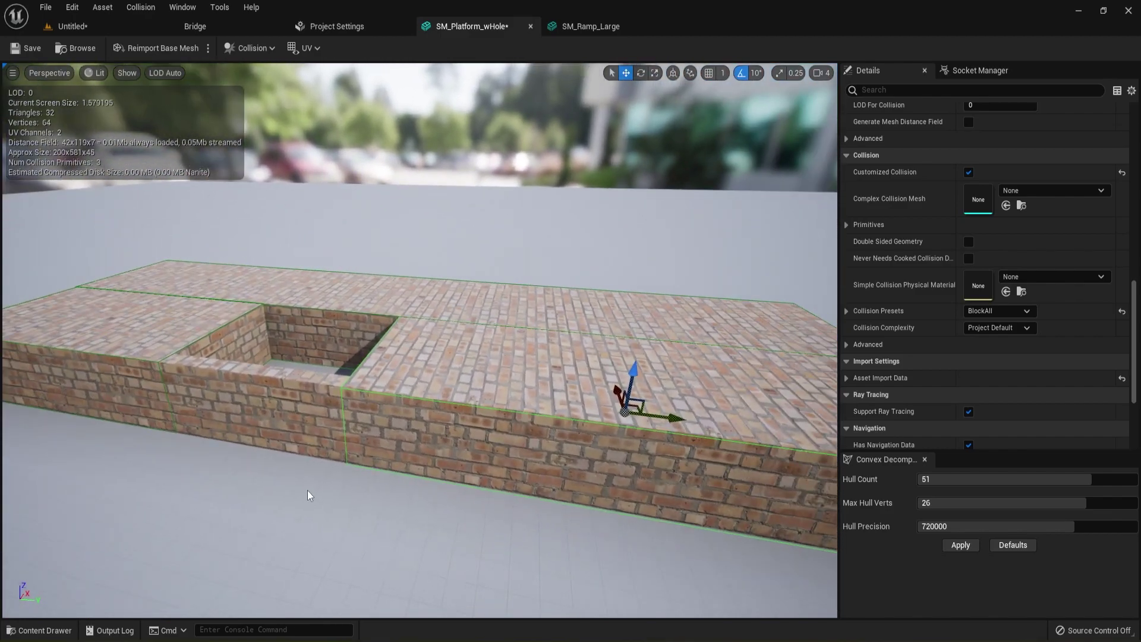
# - Duplicate the far-section collision box, move it along Y to the hole and shorten it to about the hole's width
pyautogui.click(265, 46)
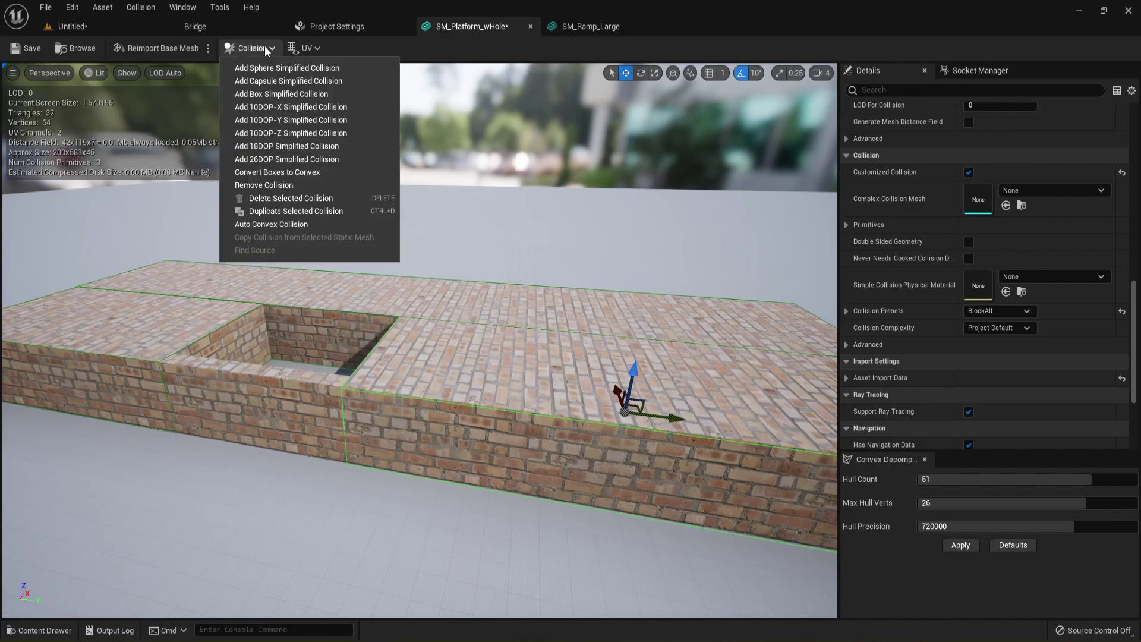
pyautogui.click(287, 209)
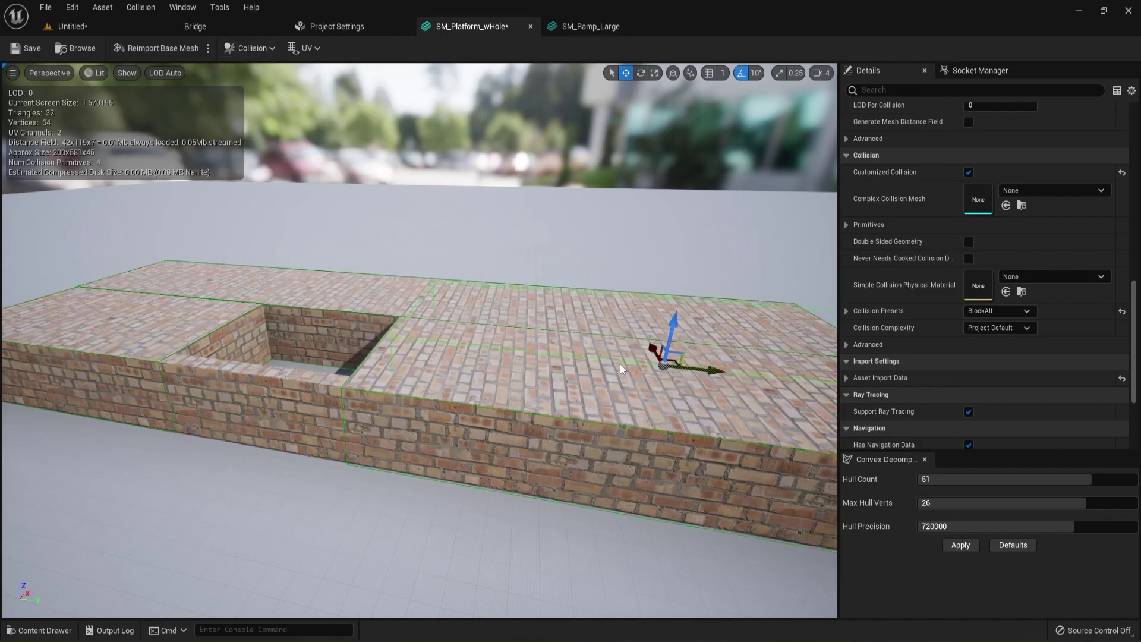
pyautogui.moveTo(716, 371); pyautogui.dragTo(419, 339)
pyautogui.press('r')
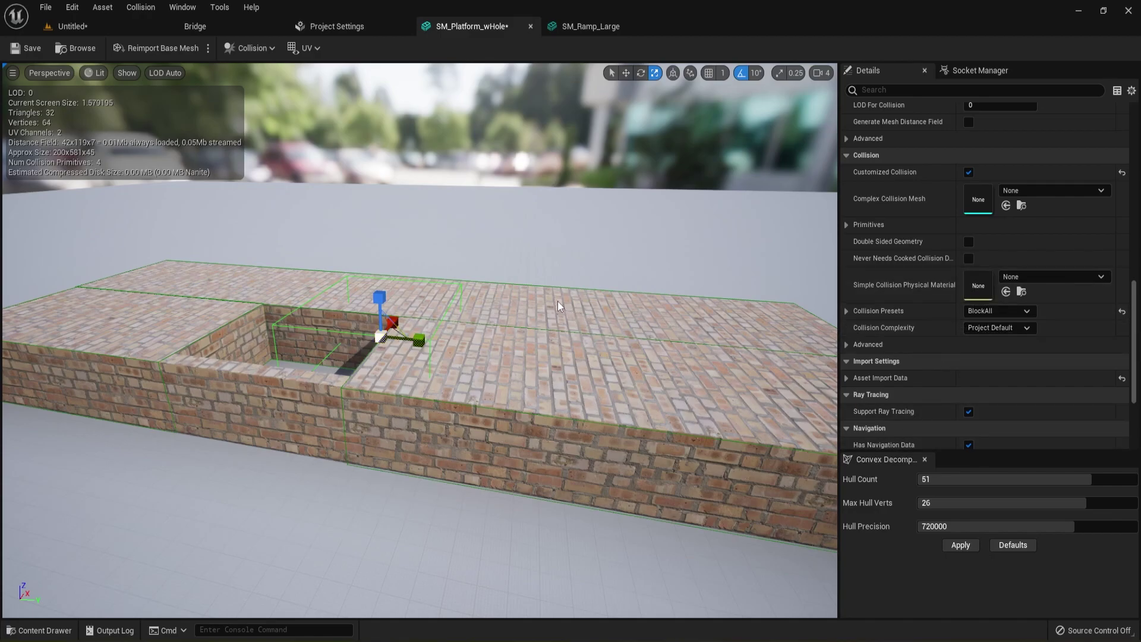
# - Move the short box along X to the platform's front edge and thin it to match the narrow strip beside the hole
pyautogui.press('w')
pyautogui.moveTo(393, 321); pyautogui.dragTo(333, 377)
pyautogui.moveTo(334, 377); pyautogui.dragTo(378, 498, button='right')
pyautogui.press('r')
pyautogui.moveTo(352, 437); pyautogui.dragTo(378, 427)
pyautogui.press('w')
pyautogui.moveTo(359, 467); pyautogui.dragTo(334, 412)
# - Center the thin collision box along Y in front of the hole and lower it flush with the platform
pyautogui.moveTo(400, 458); pyautogui.dragTo(423, 485, button='right')
pyautogui.moveTo(386, 326); pyautogui.dragTo(386, 331, button='right')
pyautogui.moveTo(446, 275); pyautogui.dragTo(439, 277)
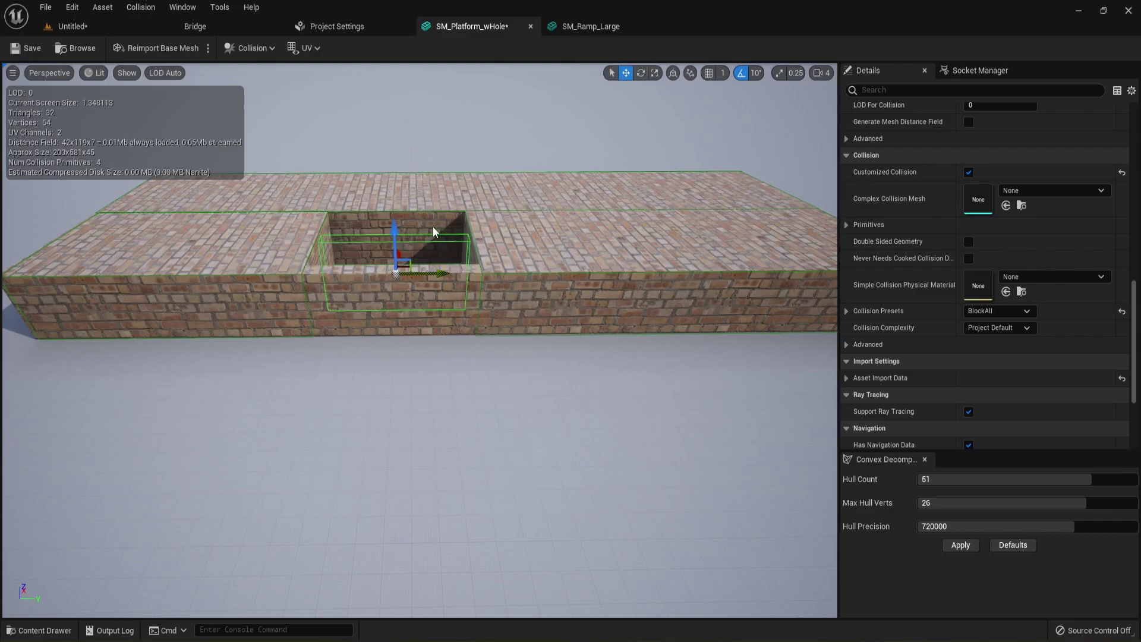
pyautogui.moveTo(389, 225); pyautogui.dragTo(390, 261)
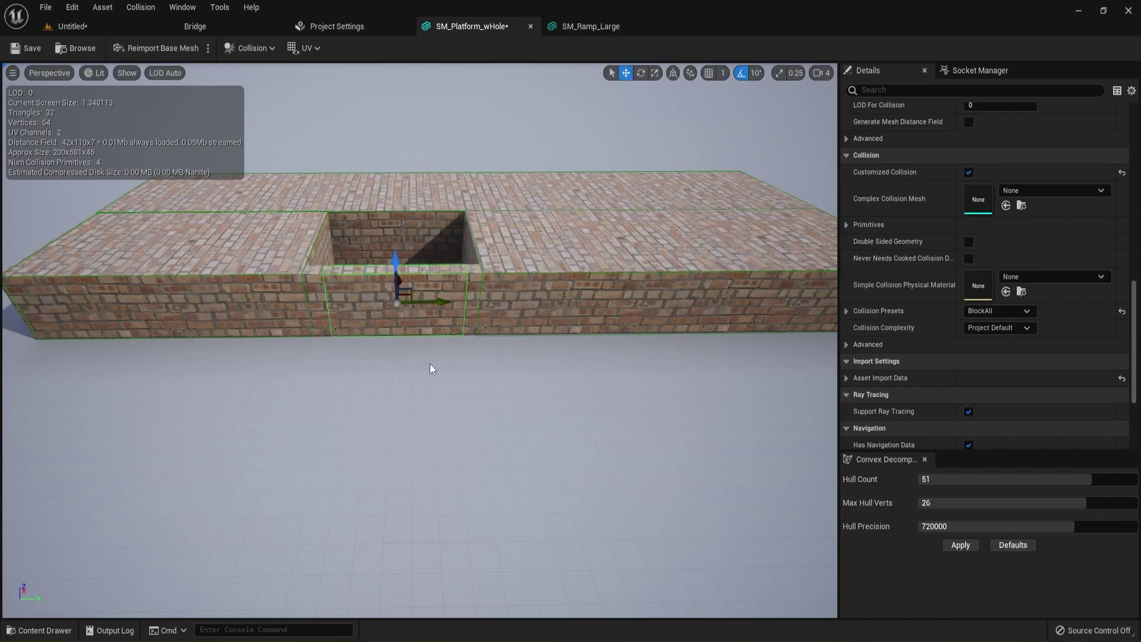
# - Widen the thin collision box along Y to span the gap in front of the hole, and save the SM_Platform_wHole mesh
pyautogui.press('r')
pyautogui.moveTo(437, 304); pyautogui.dragTo(438, 305)
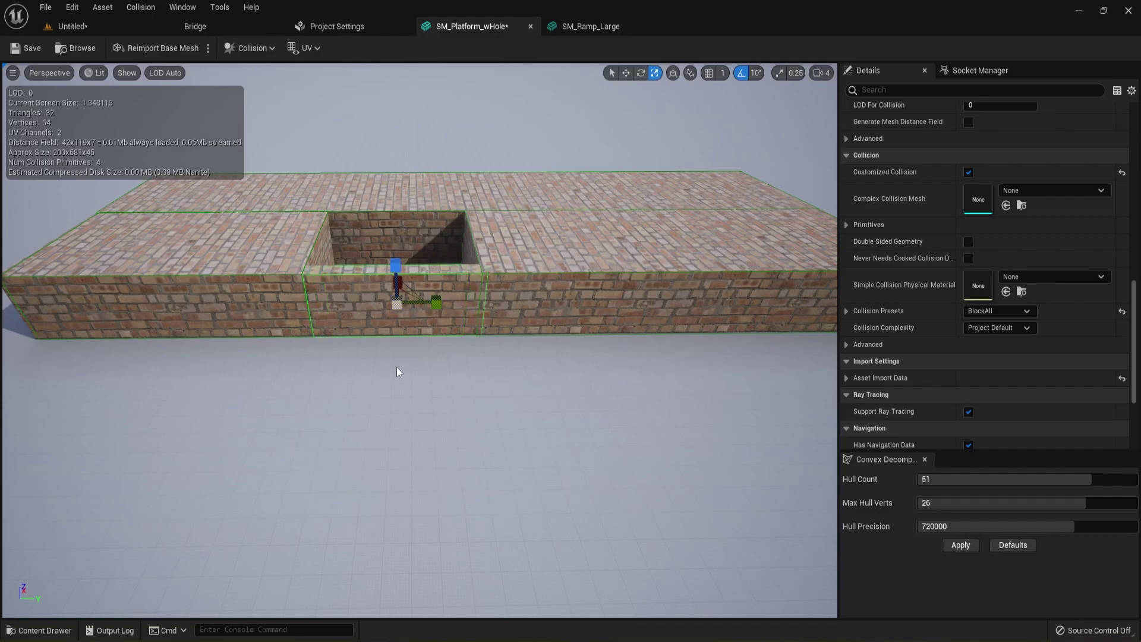
pyautogui.moveTo(379, 355); pyautogui.dragTo(379, 356, button='right')
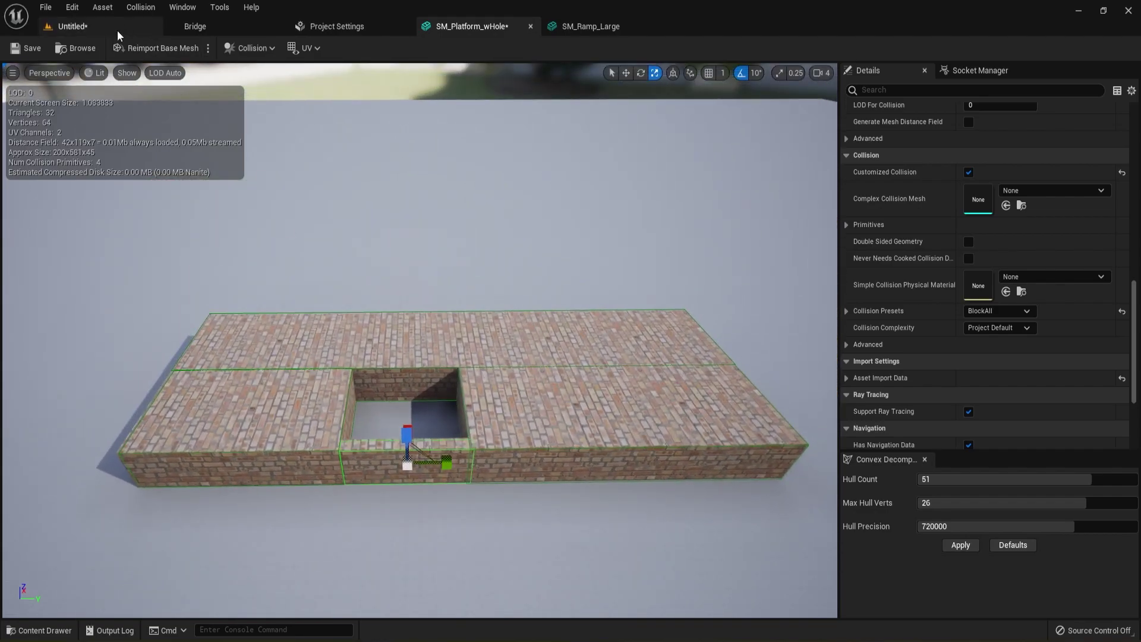
pyautogui.click(29, 48)
# - Play-test the level by rolling the ball up the ramp, across the platform and into the hole, and end the session
pyautogui.click(104, 27)
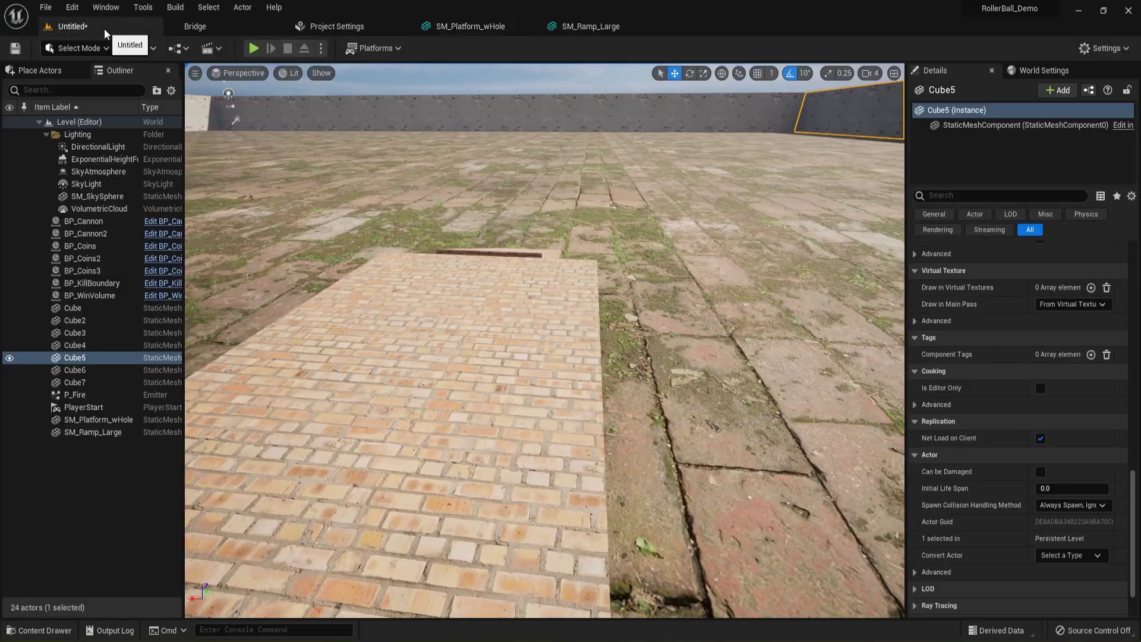
pyautogui.click(254, 48)
pyautogui.click(469, 433)
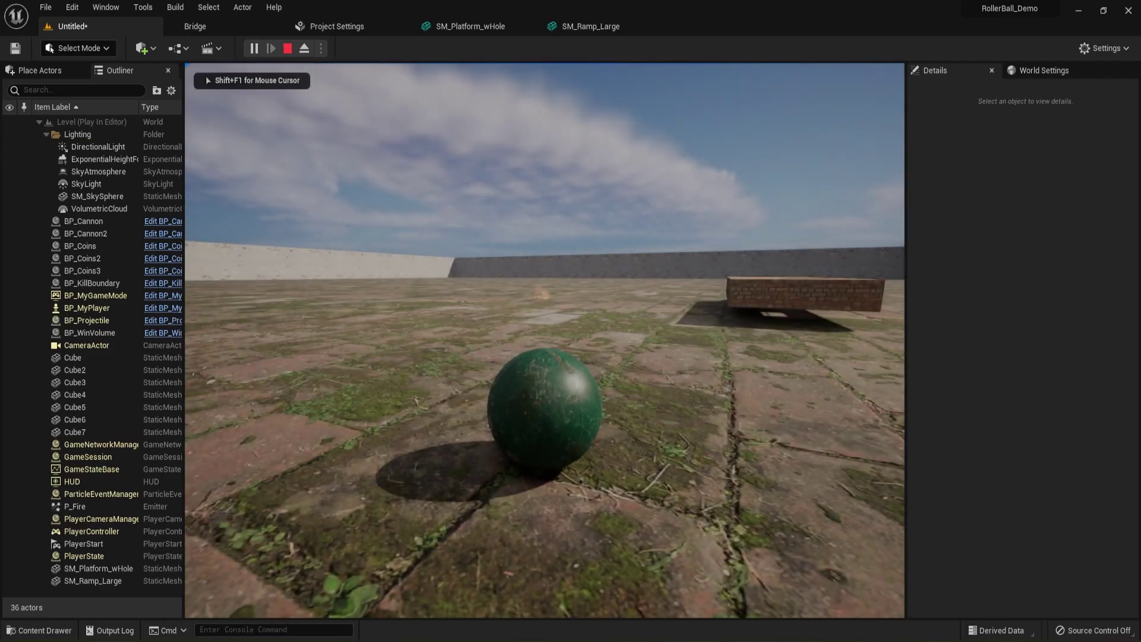
pyautogui.press('w')
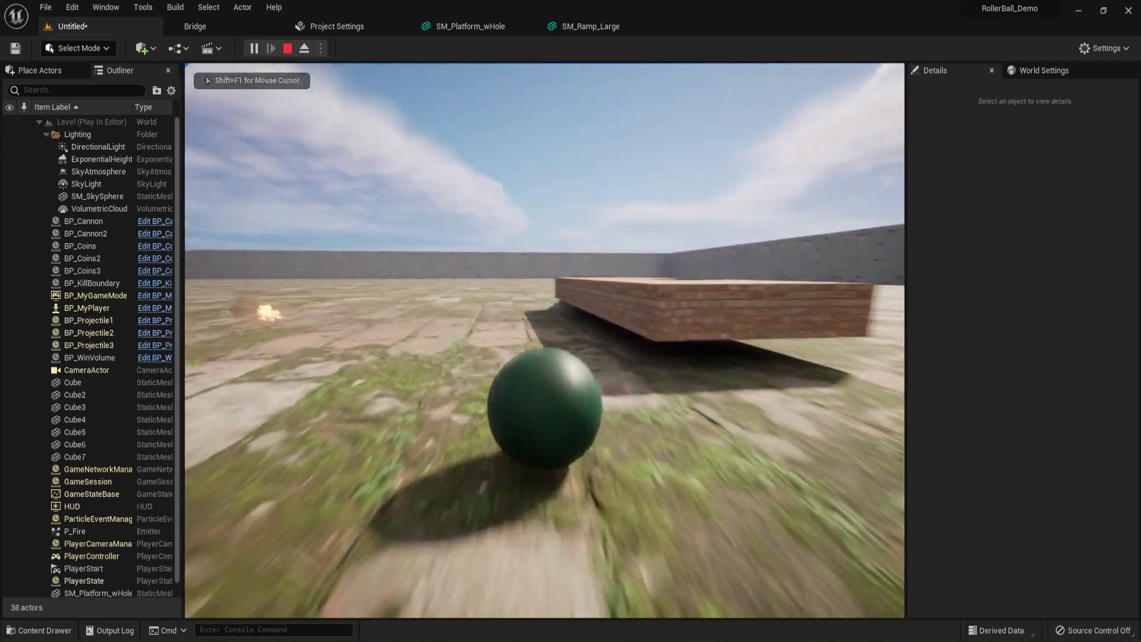
pyautogui.press('w')
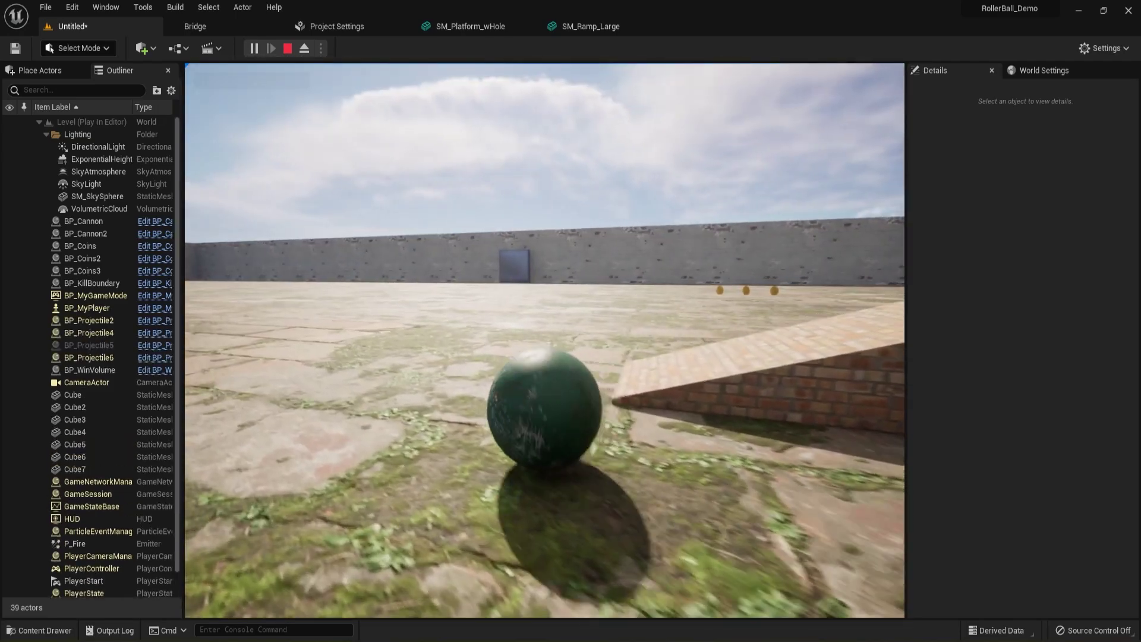
pyautogui.press('w')
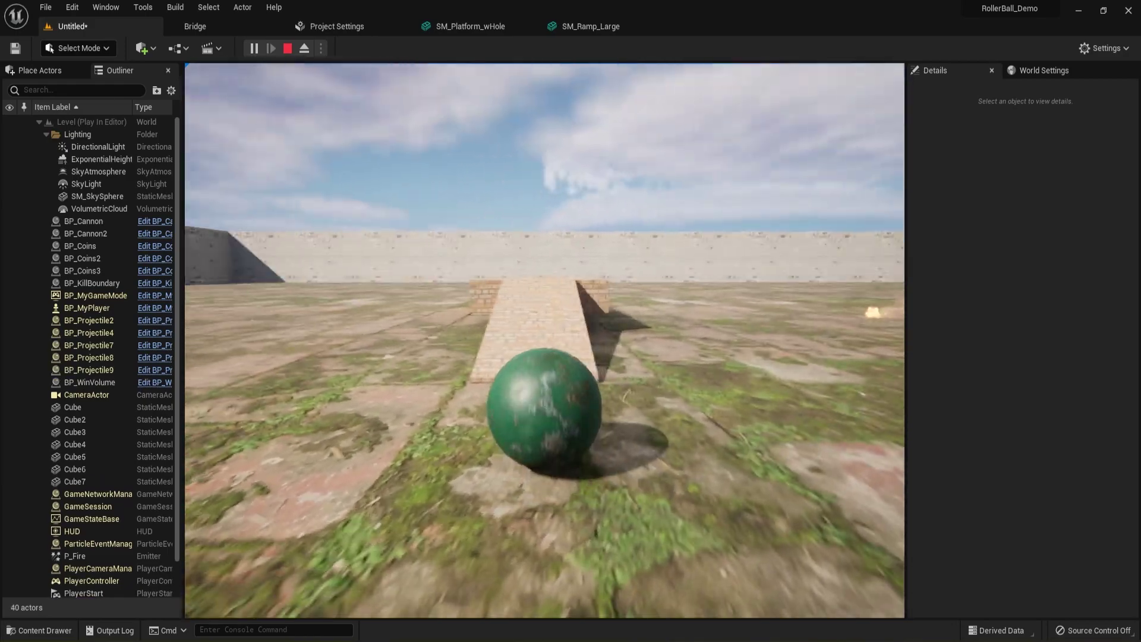
pyautogui.press('w')
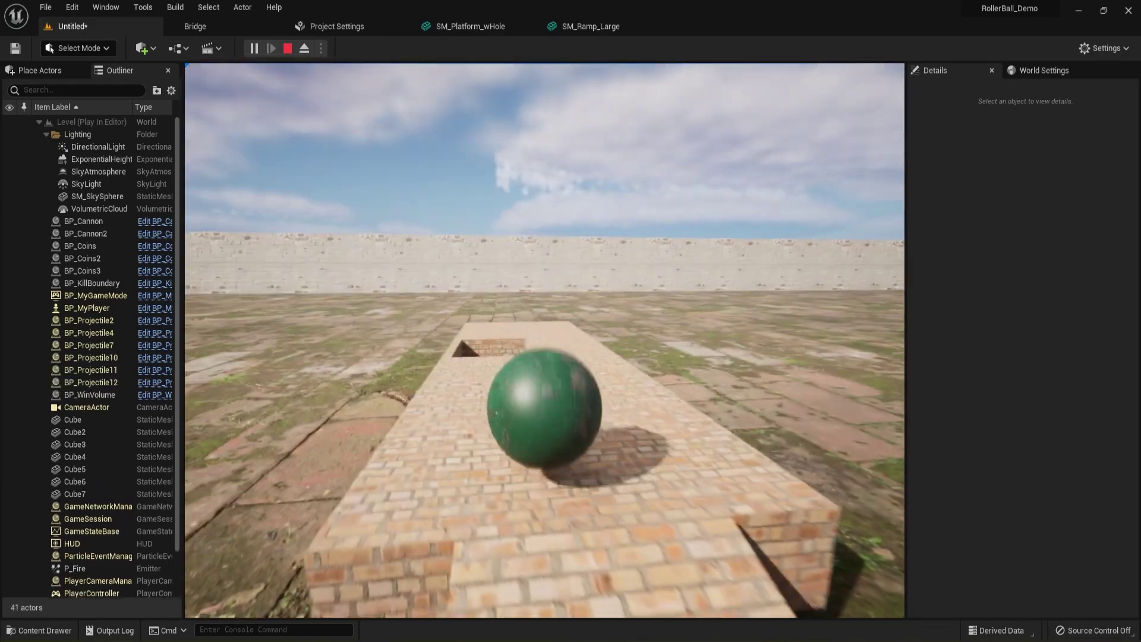
pyautogui.press('w')
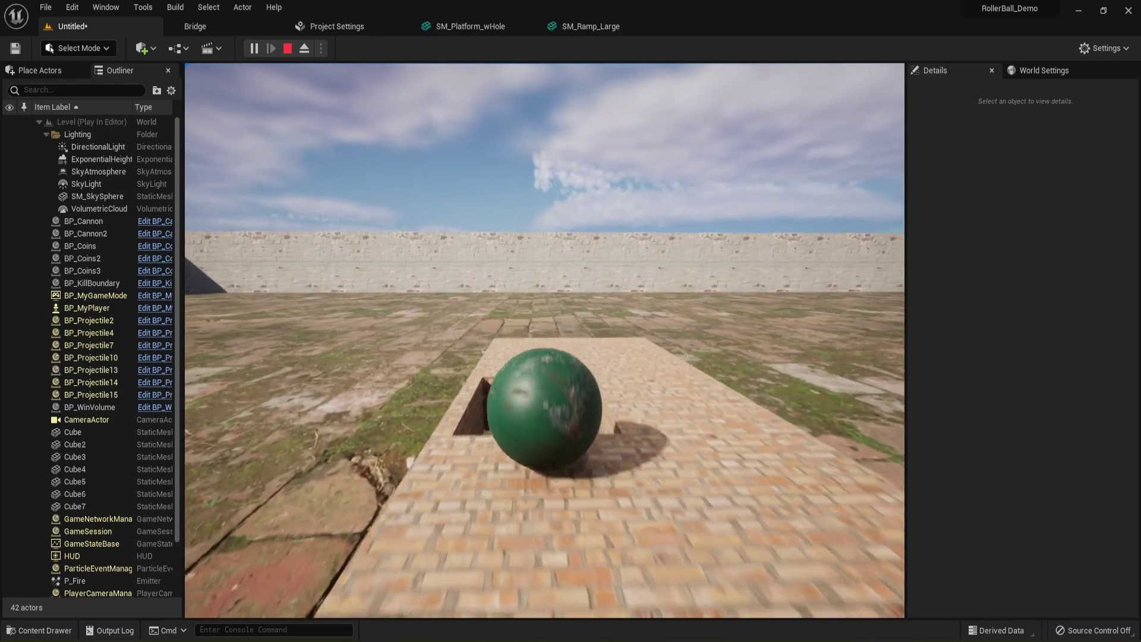
pyautogui.press('w')
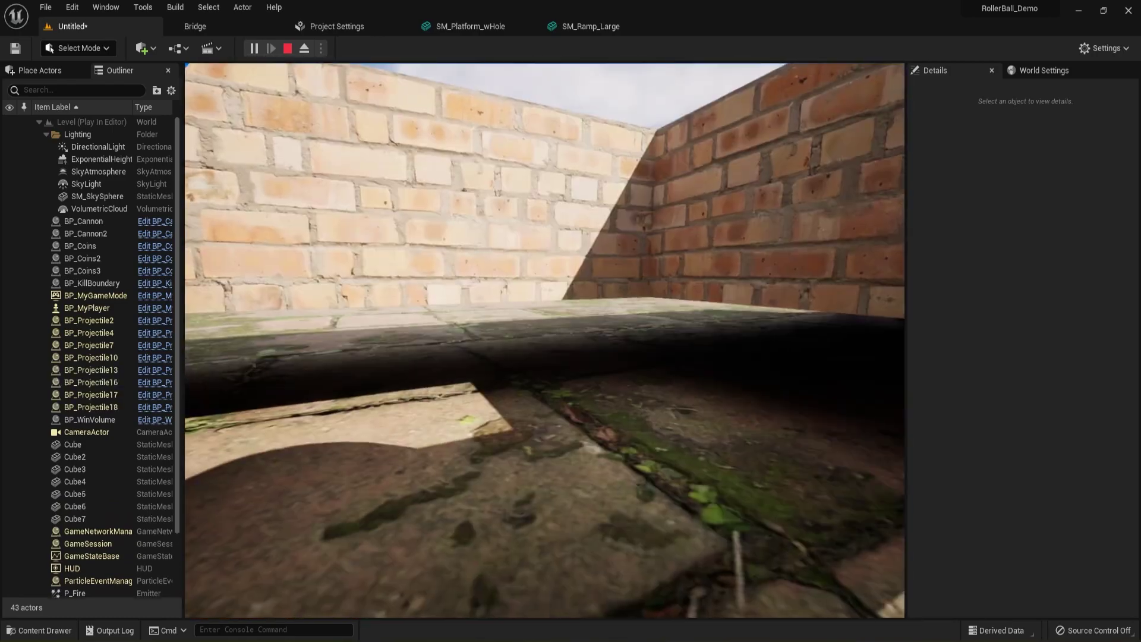
pyautogui.press('w')
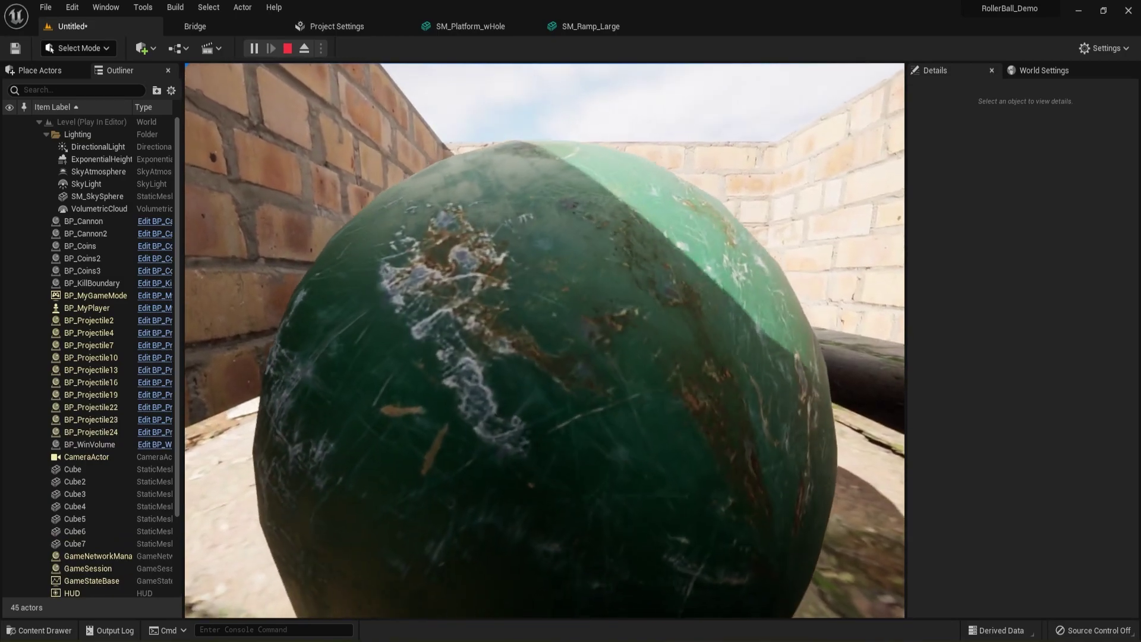
pyautogui.press('Escape')
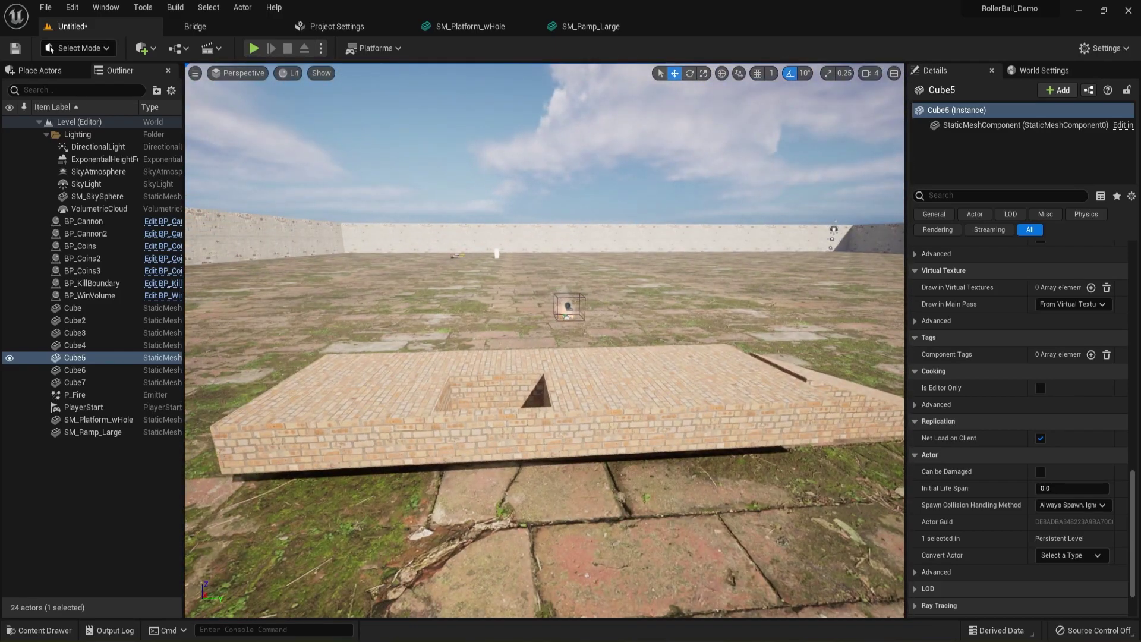
# - Move the platform with the hole along Y to leave a gap between it and the large ramp
pyautogui.click(569, 407)
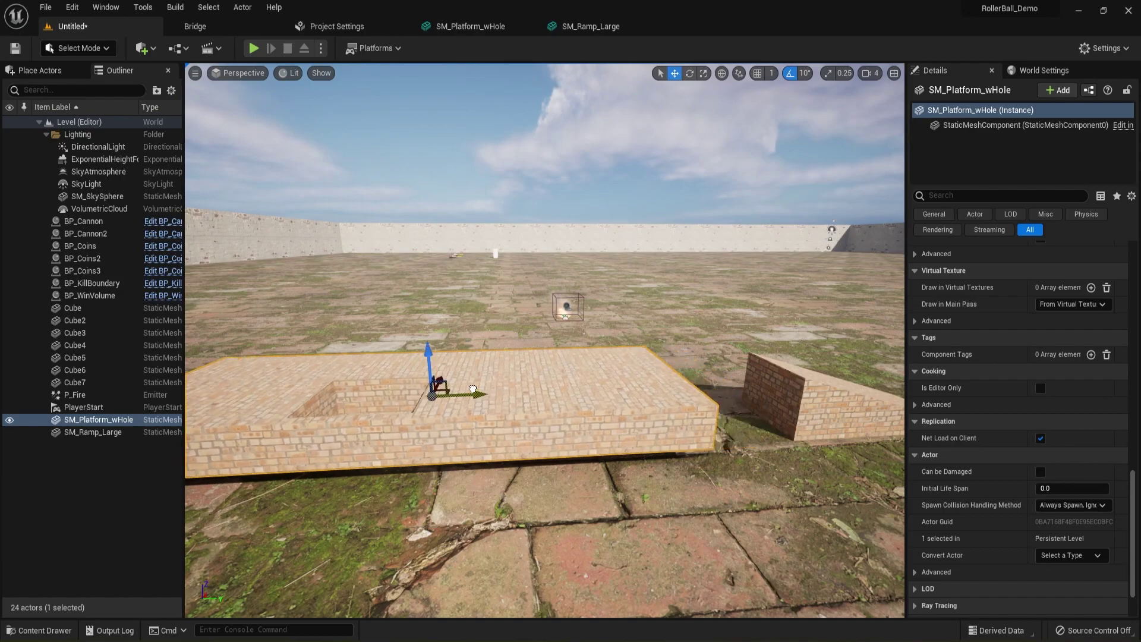
pyautogui.moveTo(483, 407); pyautogui.dragTo(479, 409)
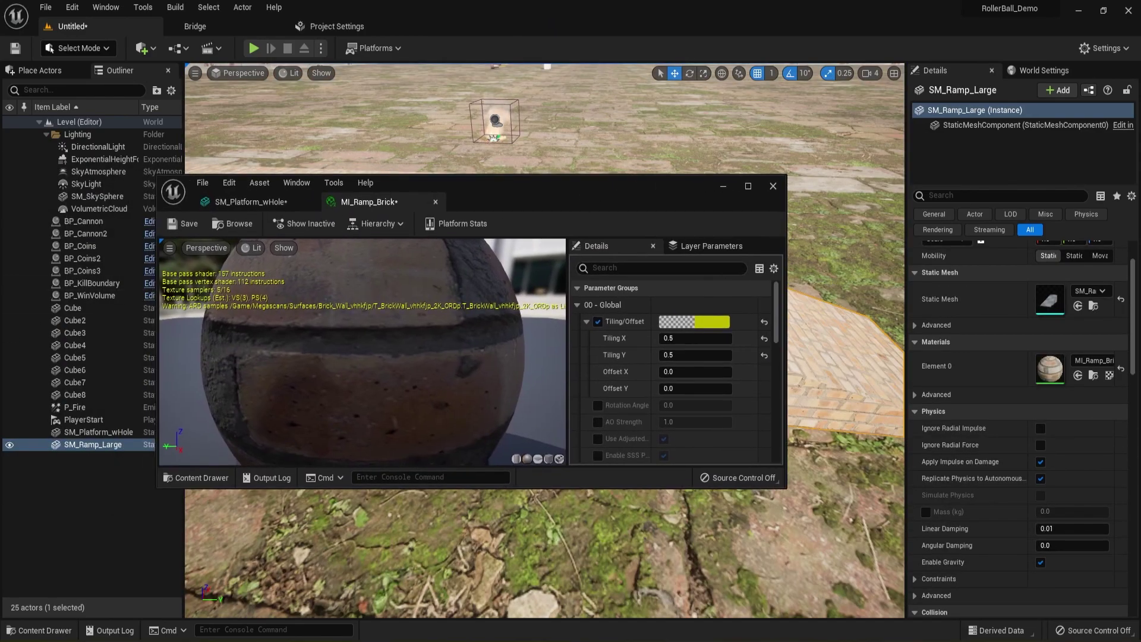
# - Close the editor window holding the MI_Ramp_Brick material instance to return to the level
pyautogui.click(773, 186)
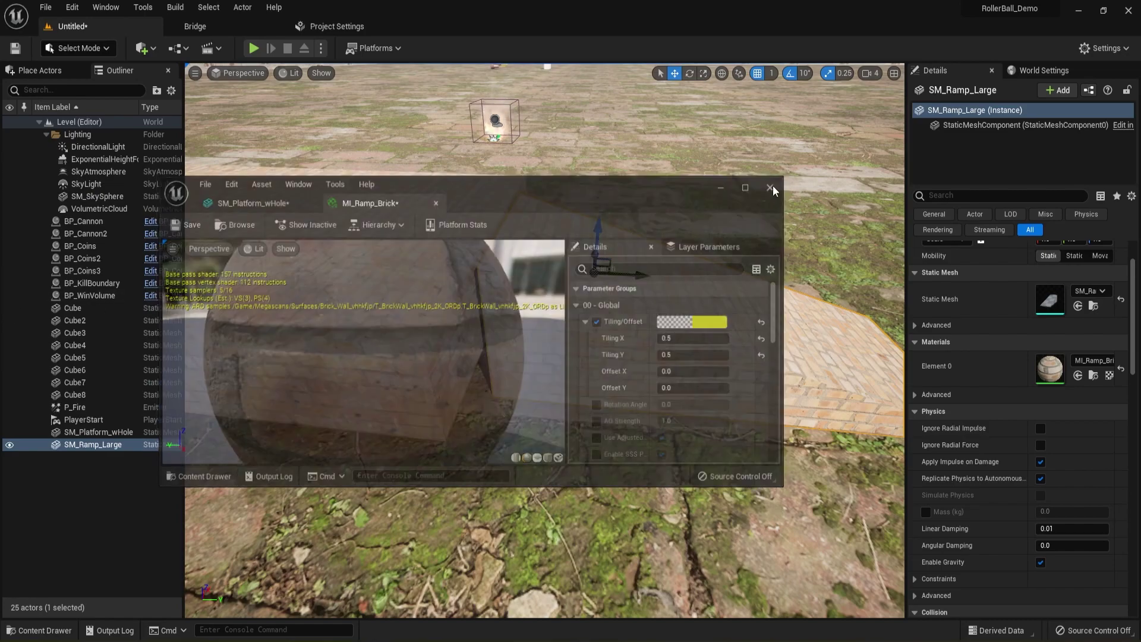